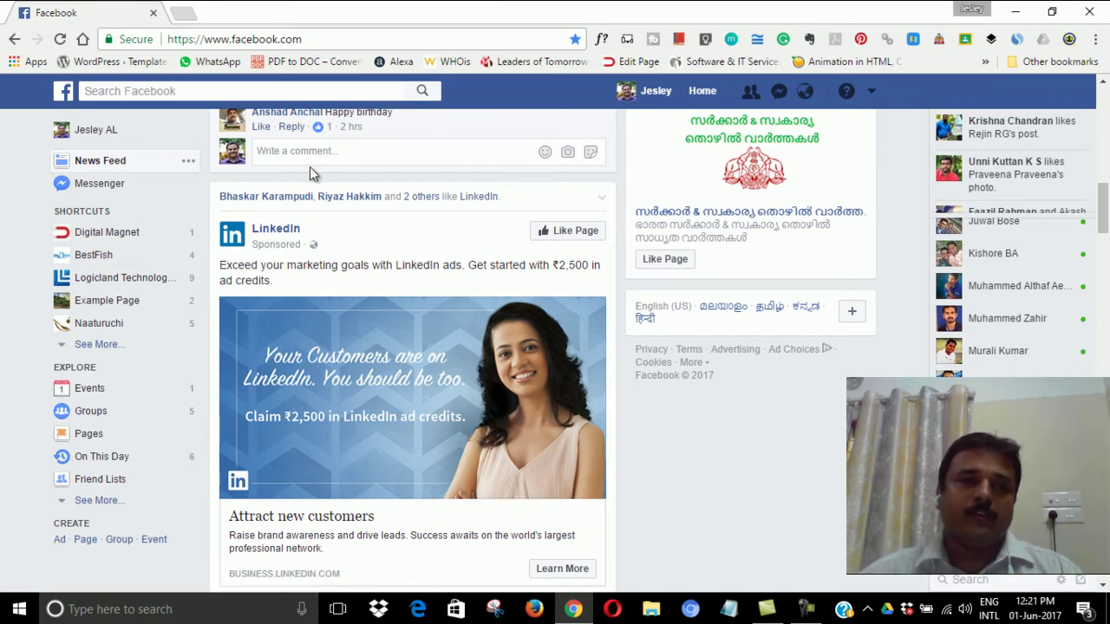
Open the Ads Manager at facebook.com/ads/manager and dismiss the search help tip.
left_click(319, 38)
left_click(344, 39)
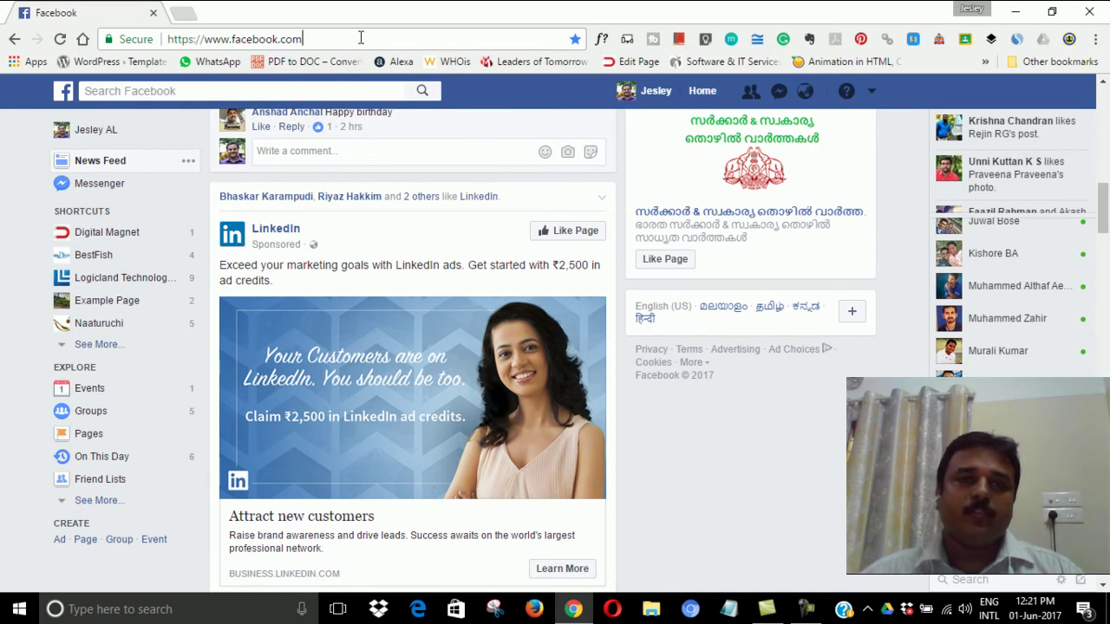
type("/")
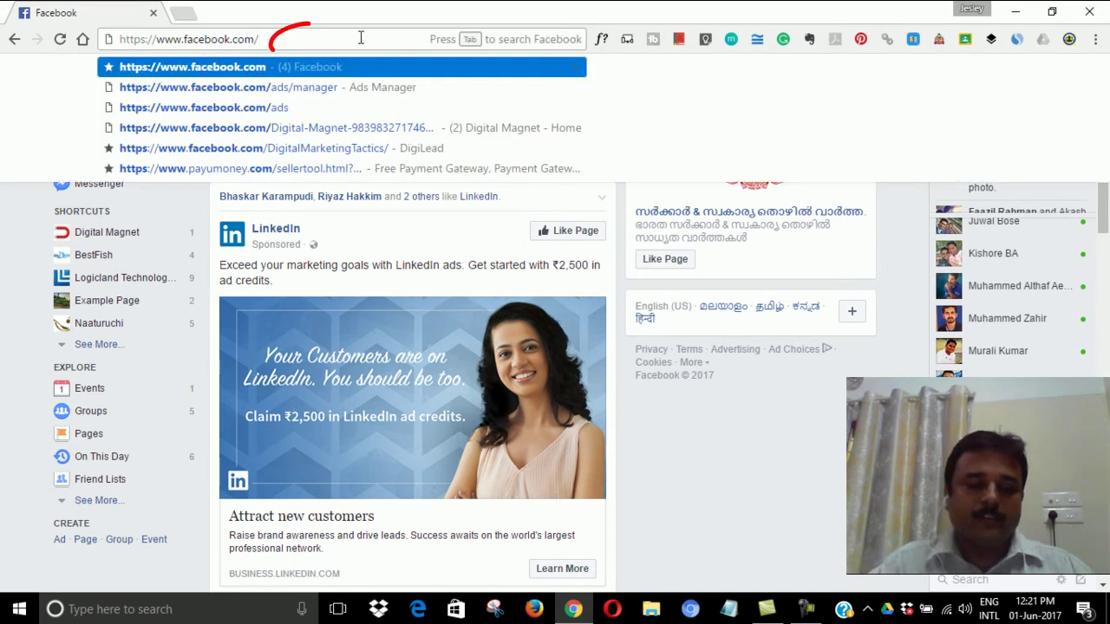
type("ads/manager")
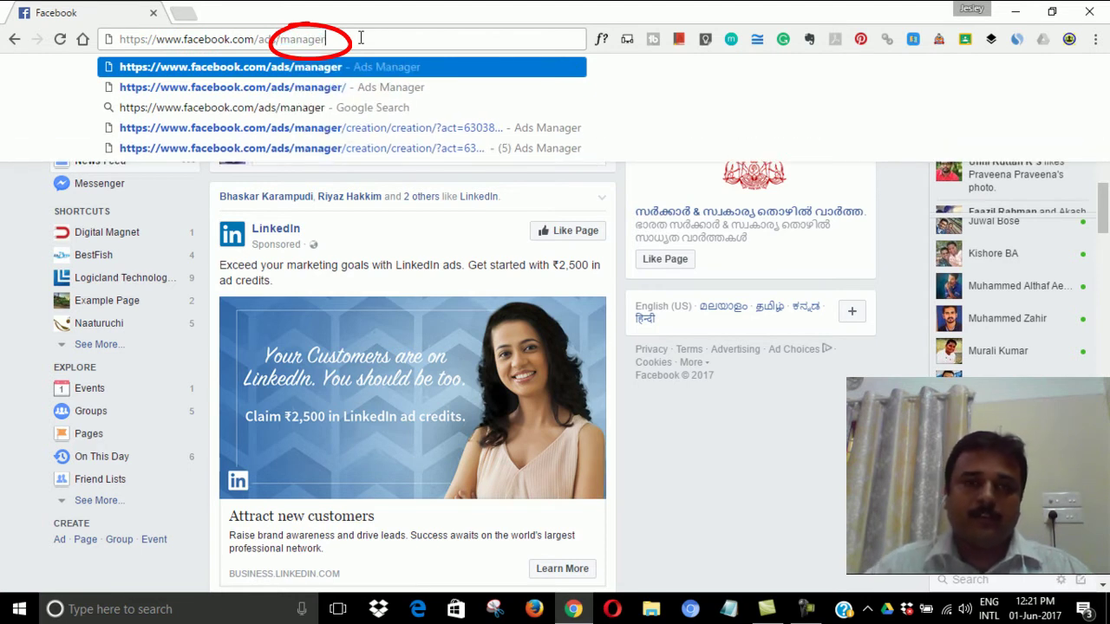
key("Return")
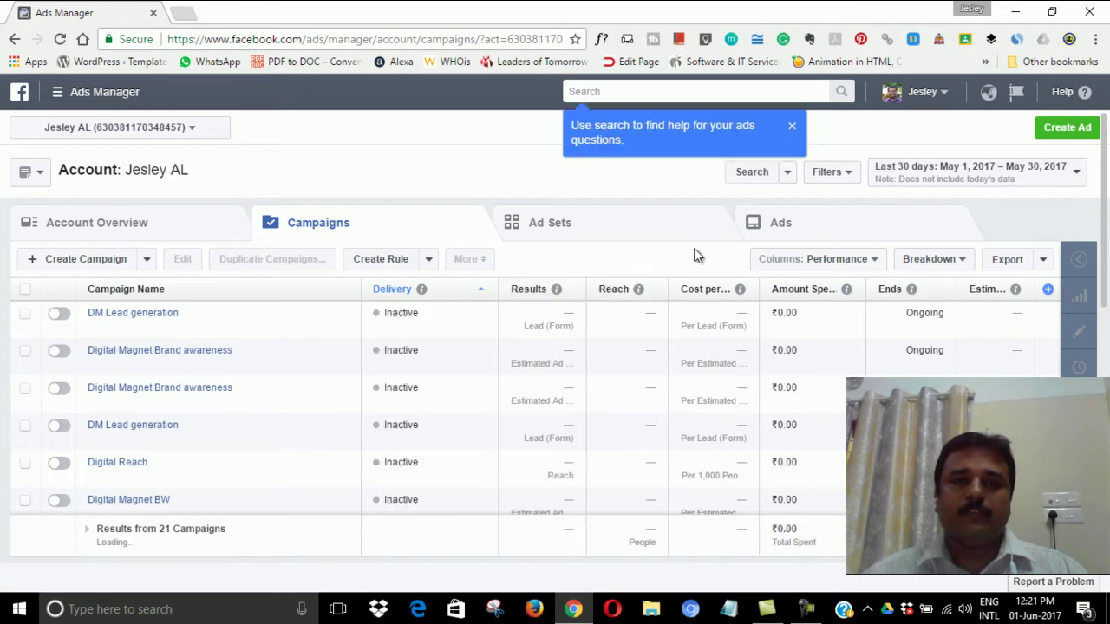
left_click(792, 126)
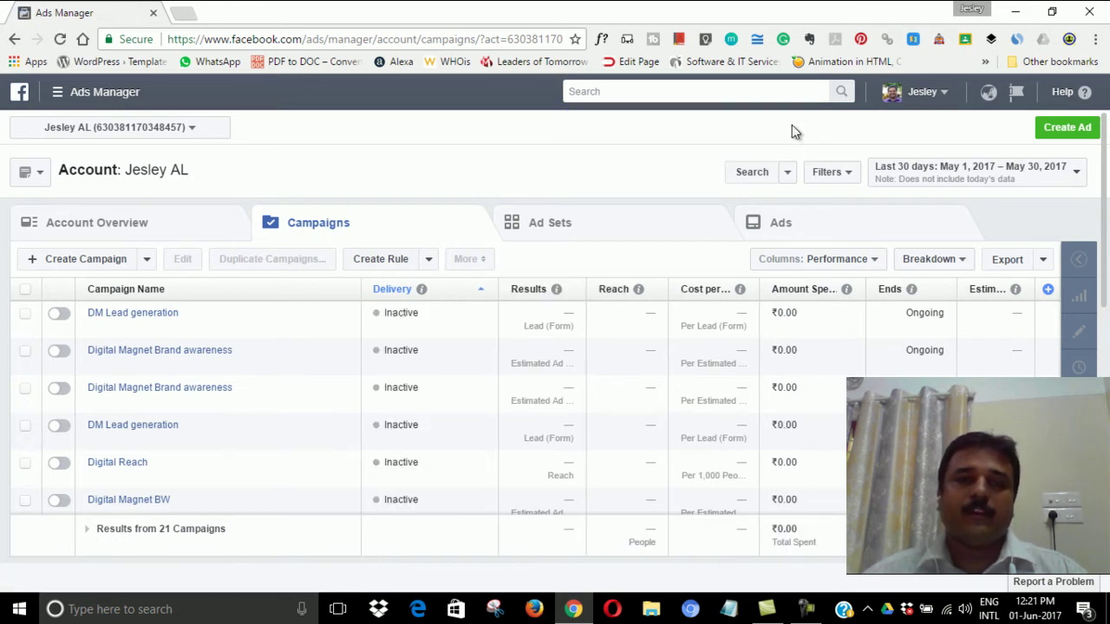
Start creating a new ad from scratch instead of resuming the saved draft, with Brand awareness as the marketing objective.
left_click(1068, 128)
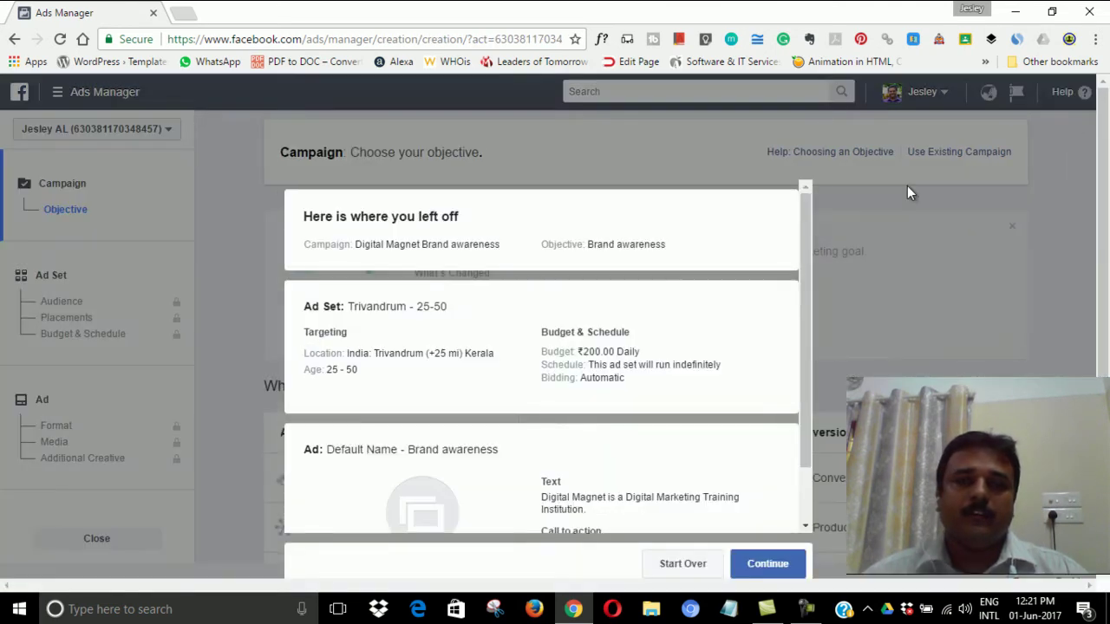
left_click(689, 571)
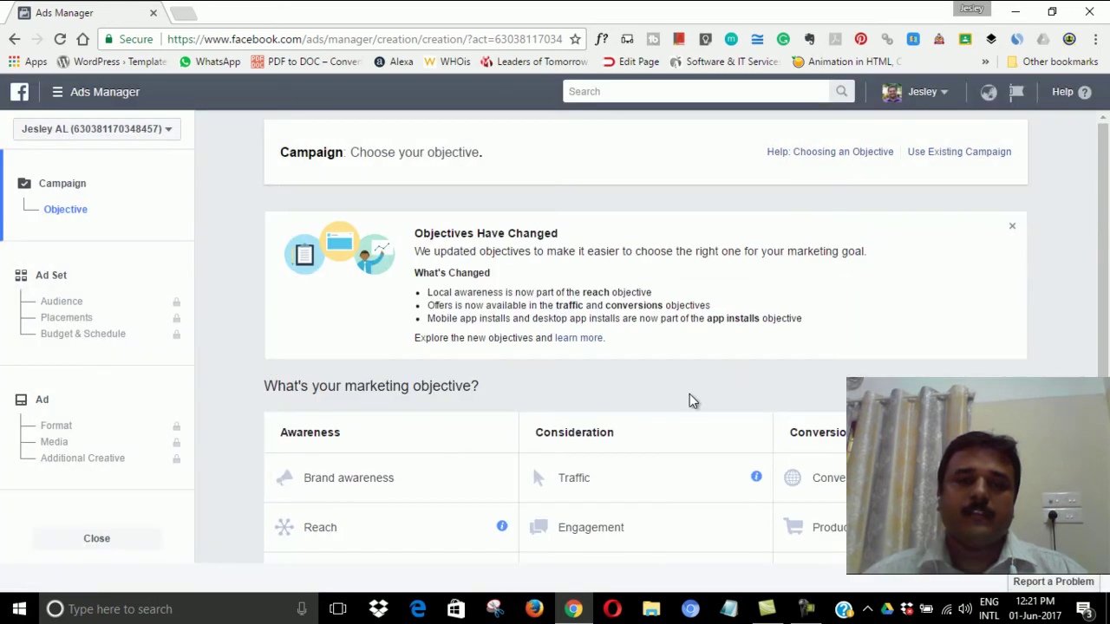
scroll(846, 339, "down", 1)
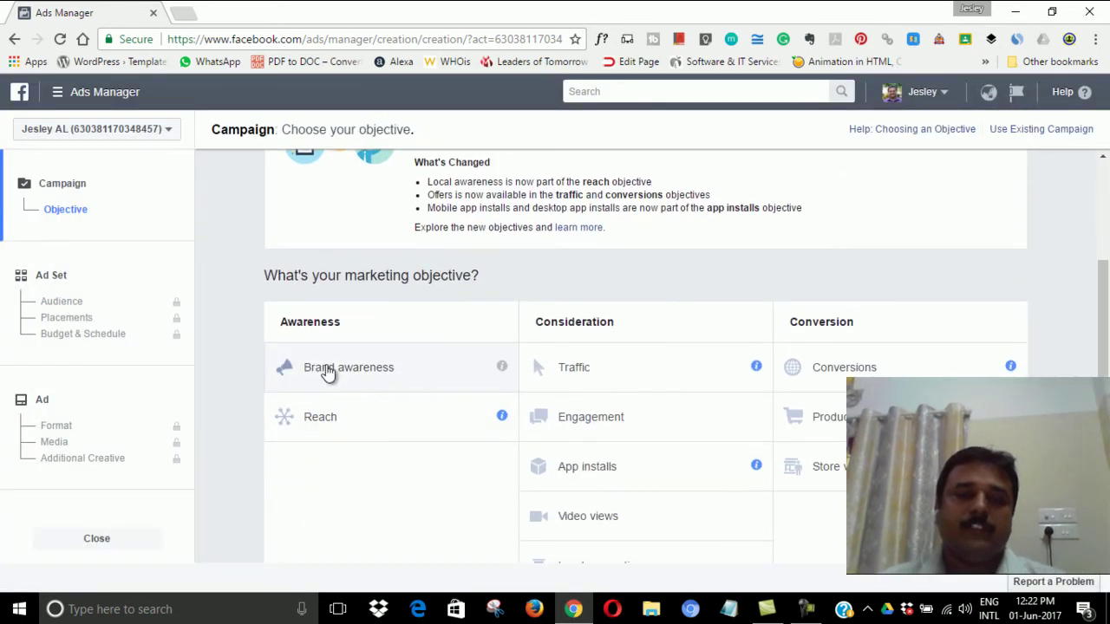
scroll(338, 399, "down", 1)
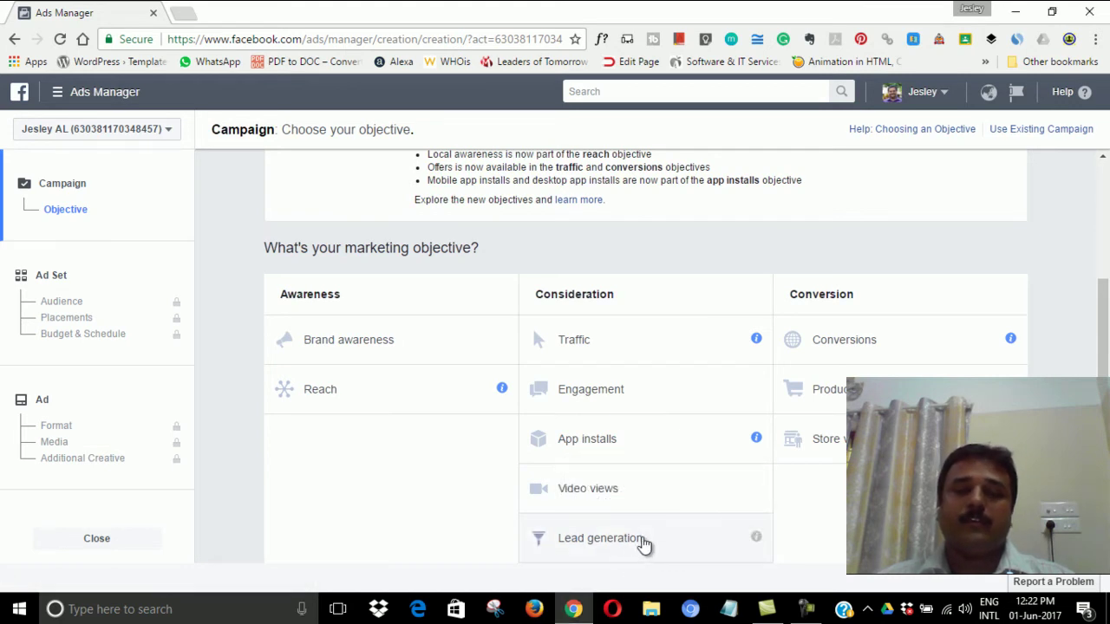
left_click(366, 343)
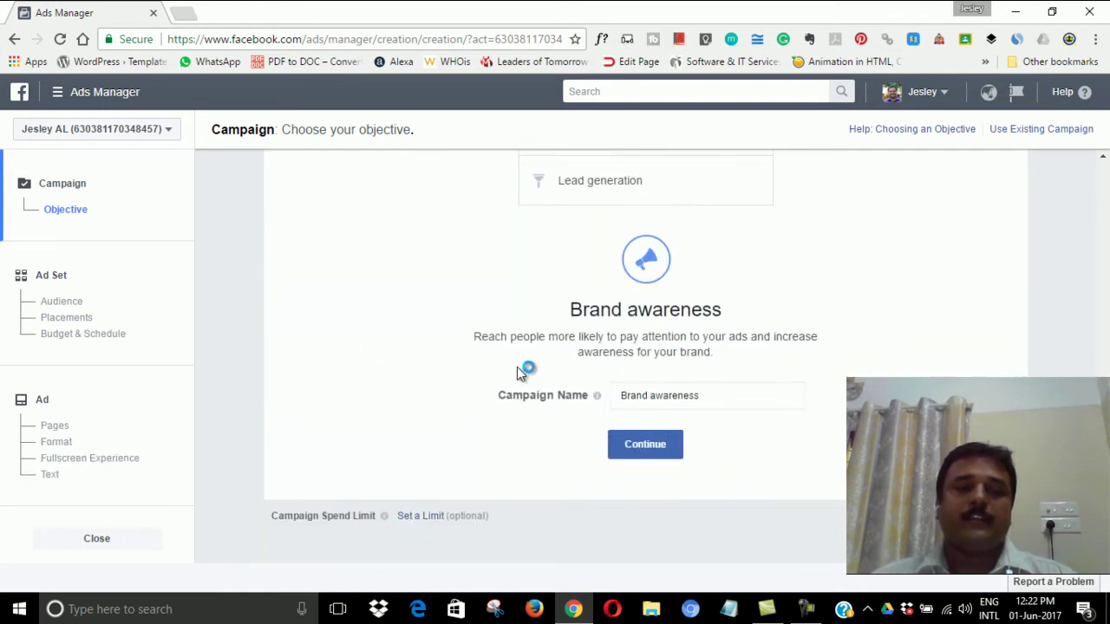
Name the campaign "Digital Magnet Campaign 1" and continue to the ad set's audience settings.
left_click(758, 391)
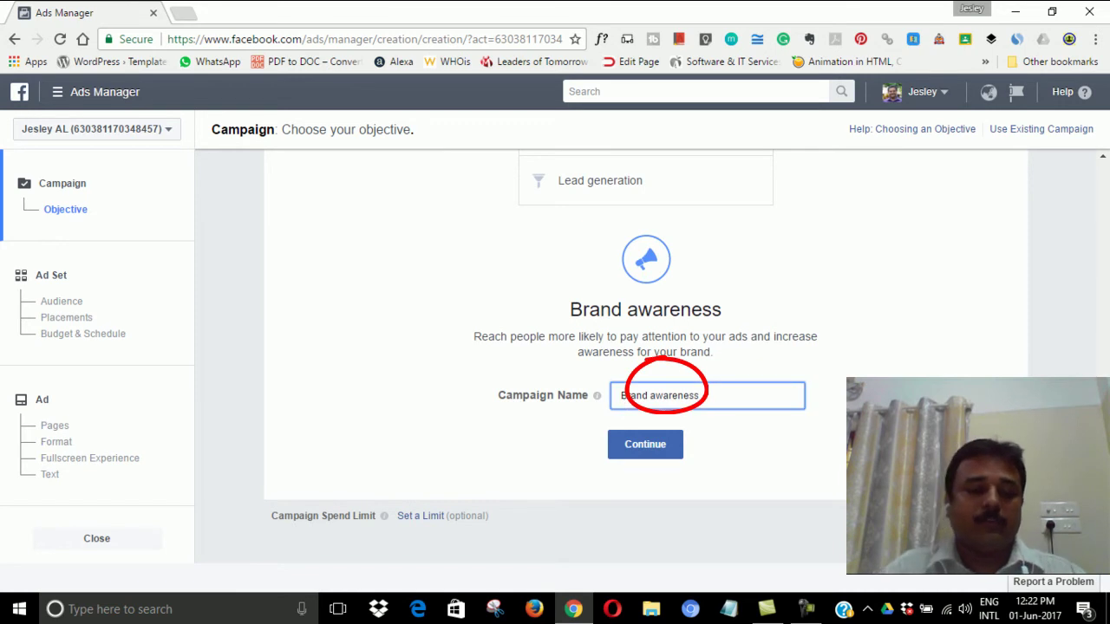
left_click_drag(738, 394, 612, 399)
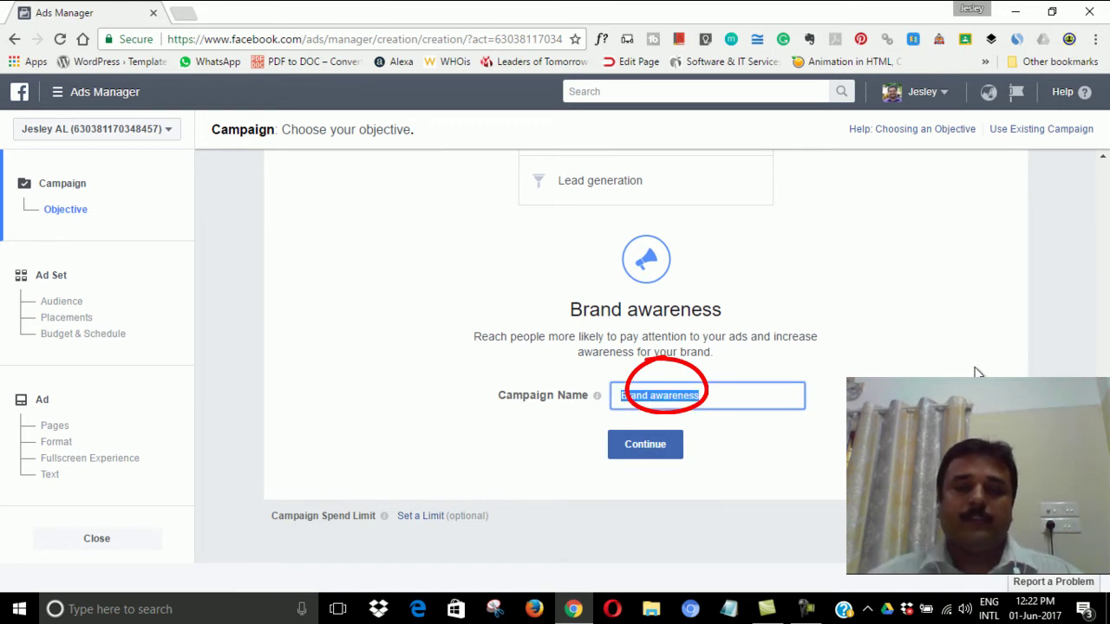
type("D")
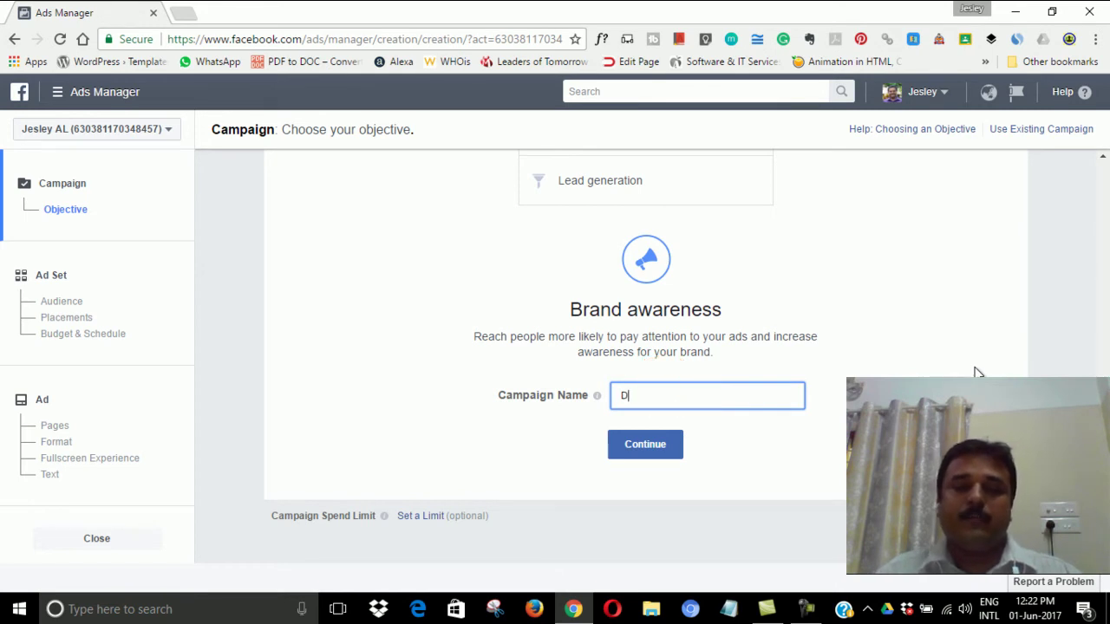
type("igi")
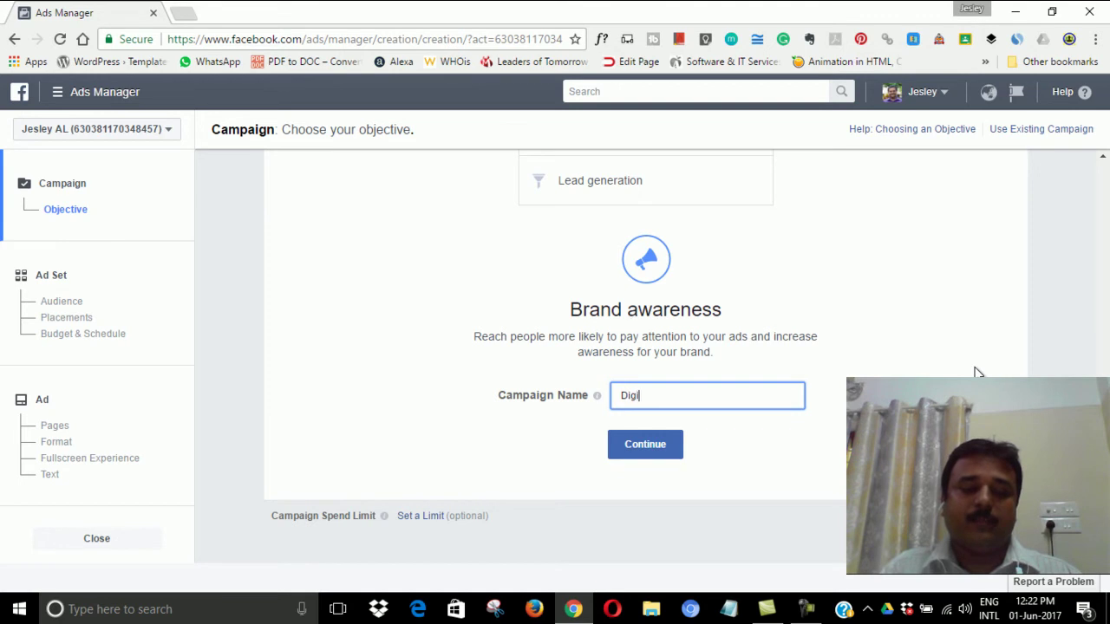
type("tal Magnet")
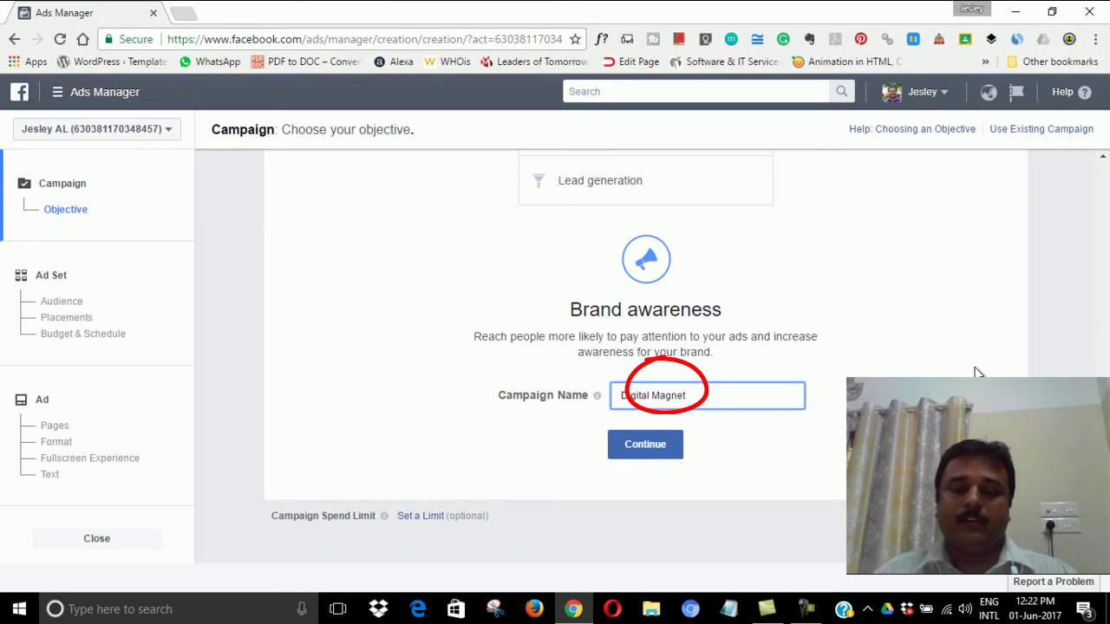
type("Campai")
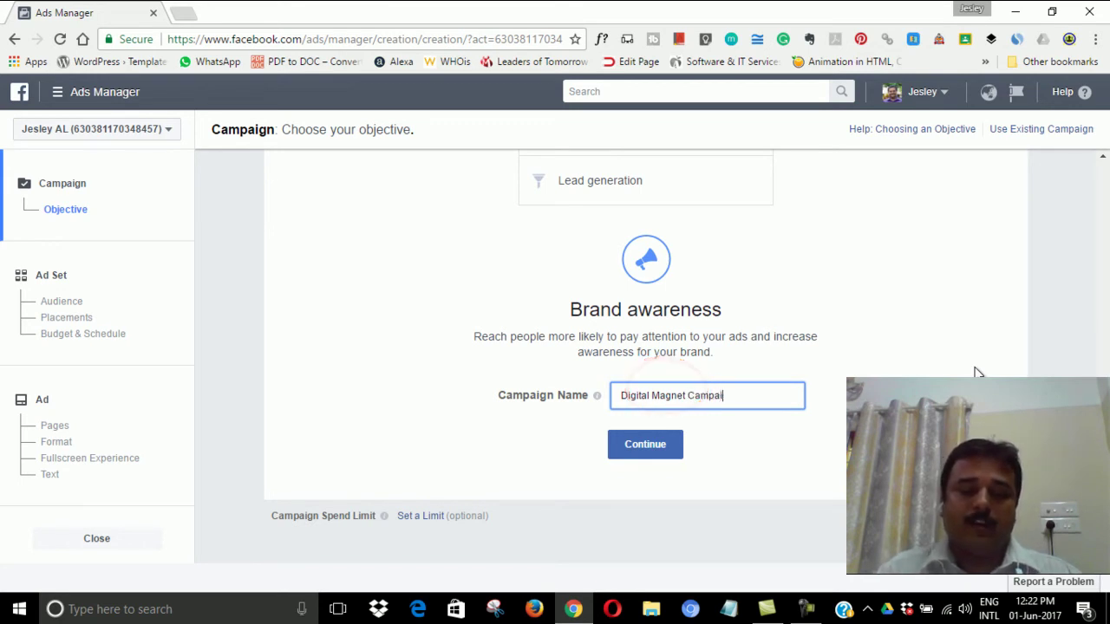
type("gn 1")
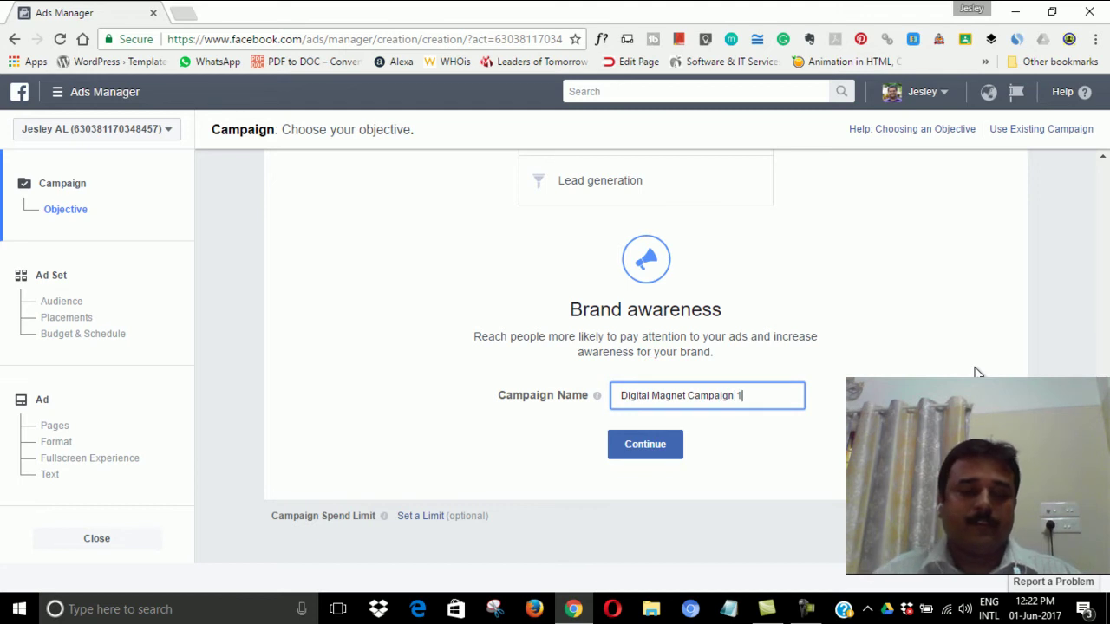
left_click(650, 451)
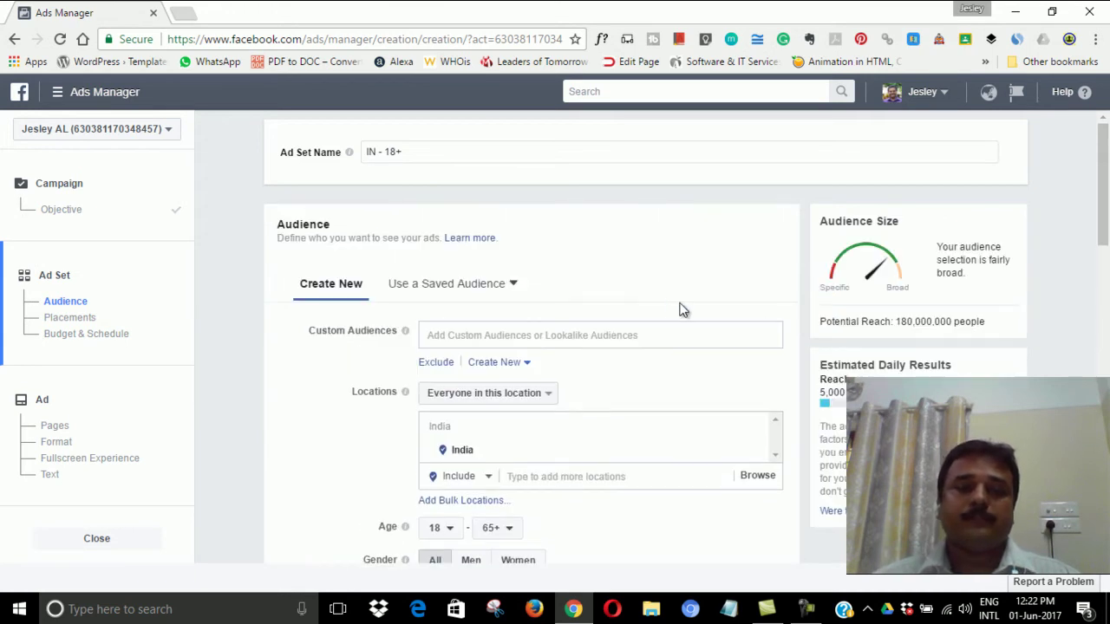
Remove India from the audience's targeted locations.
scroll(629, 303, "down", 1)
left_click(439, 295)
left_click(390, 313)
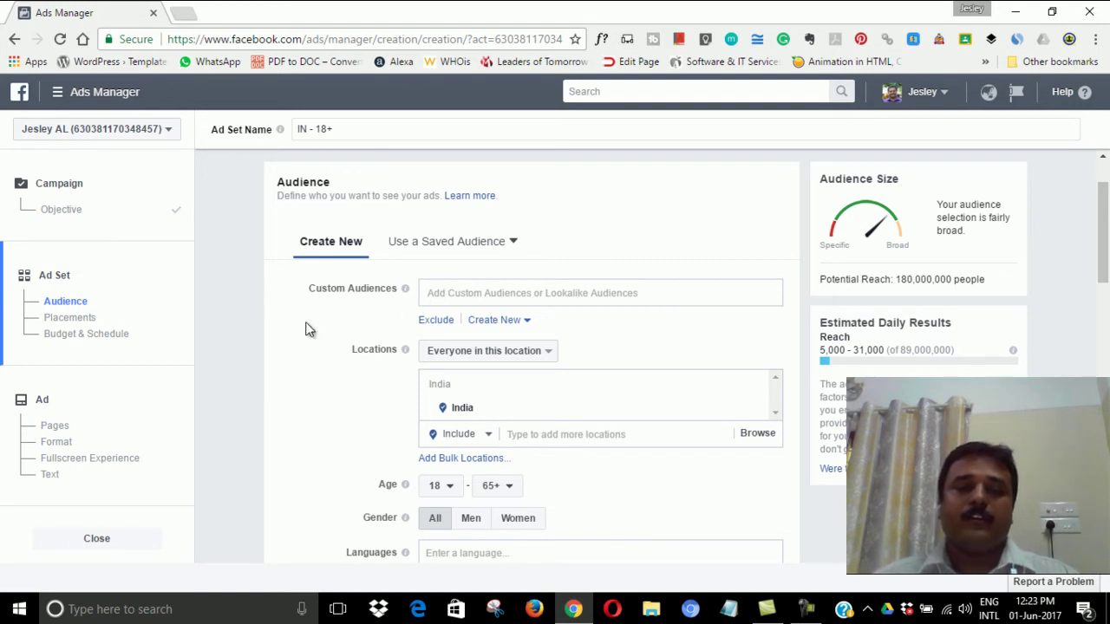
scroll(308, 329, "down", 1)
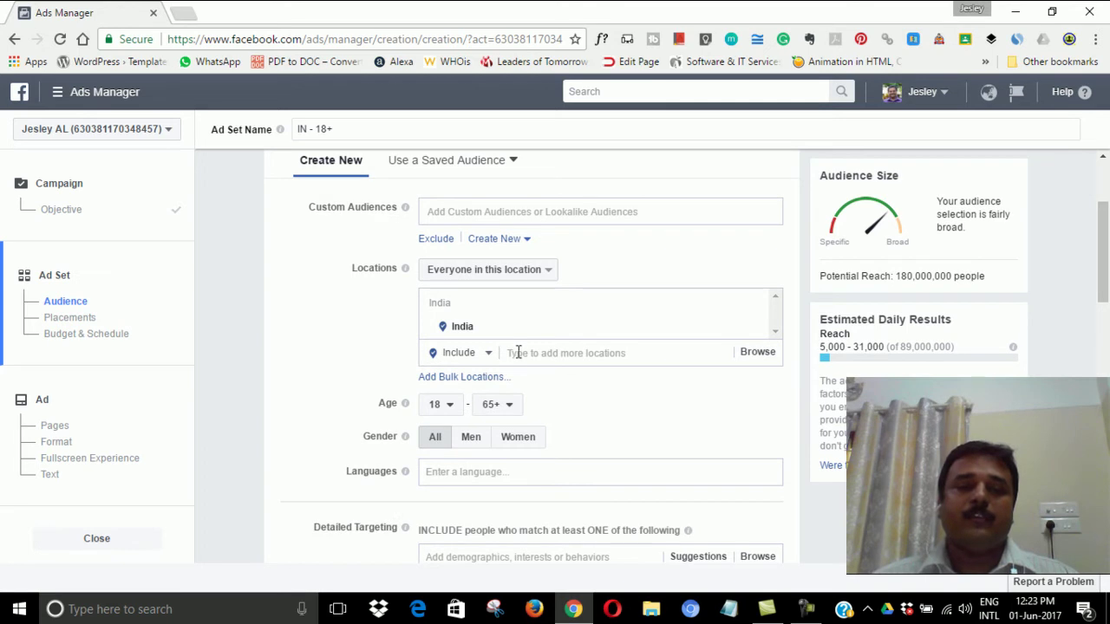
left_click(757, 328)
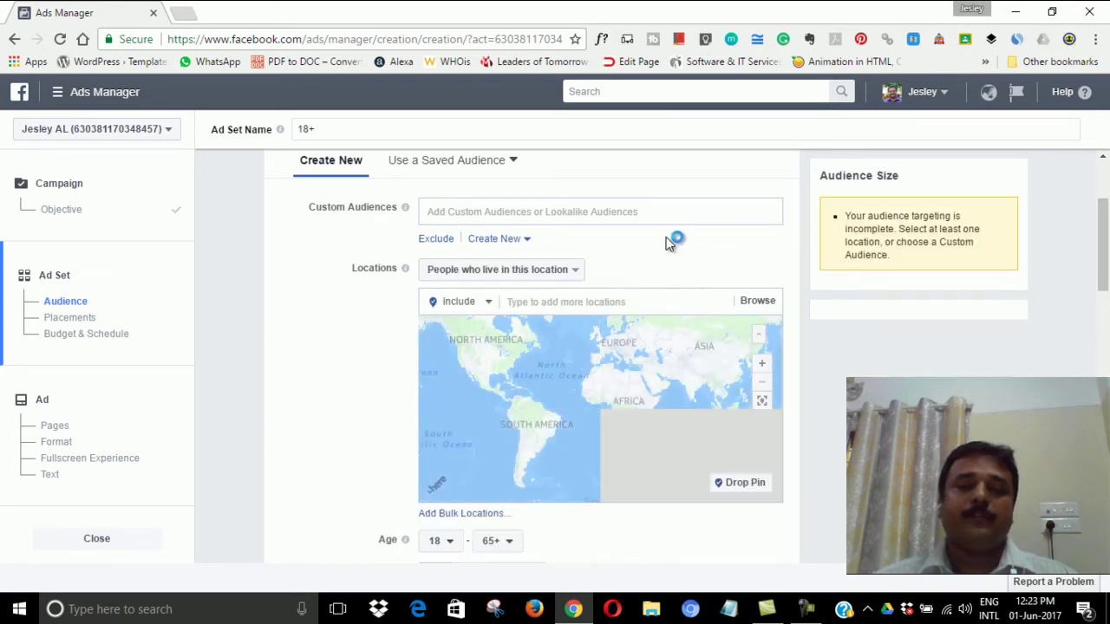
Add the city of Trivandrum, Kerala, India as a targeted location.
scroll(660, 237, "down", 1)
mouse_move(593, 191)
left_mouse_down()
mouse_move(512, 222)
mouse_move(598, 189)
left_mouse_up()
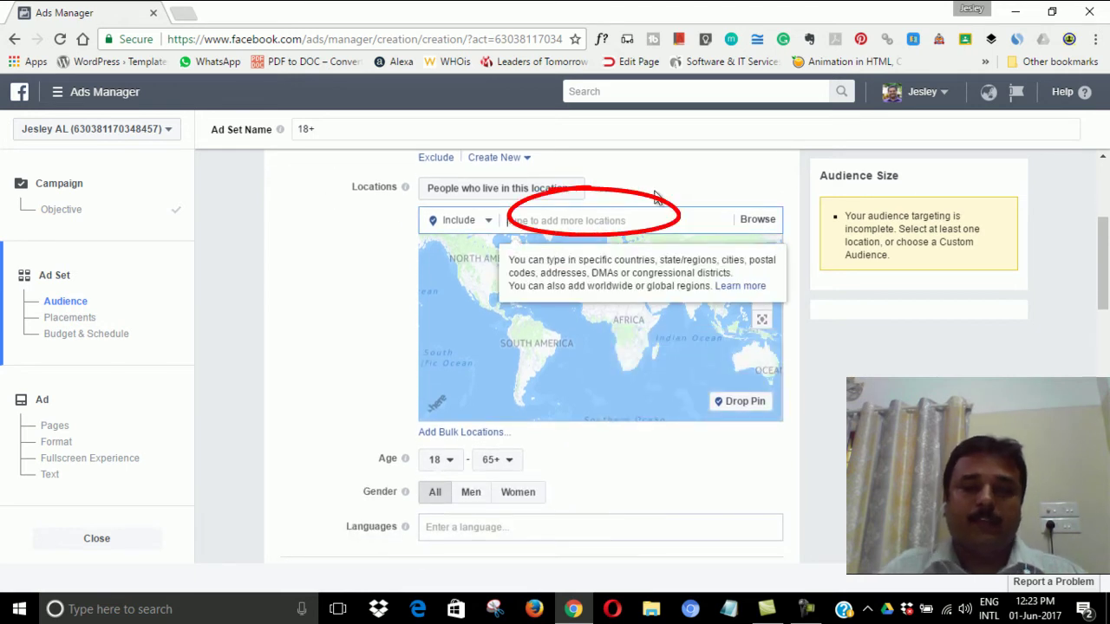
type("i")
type("r")
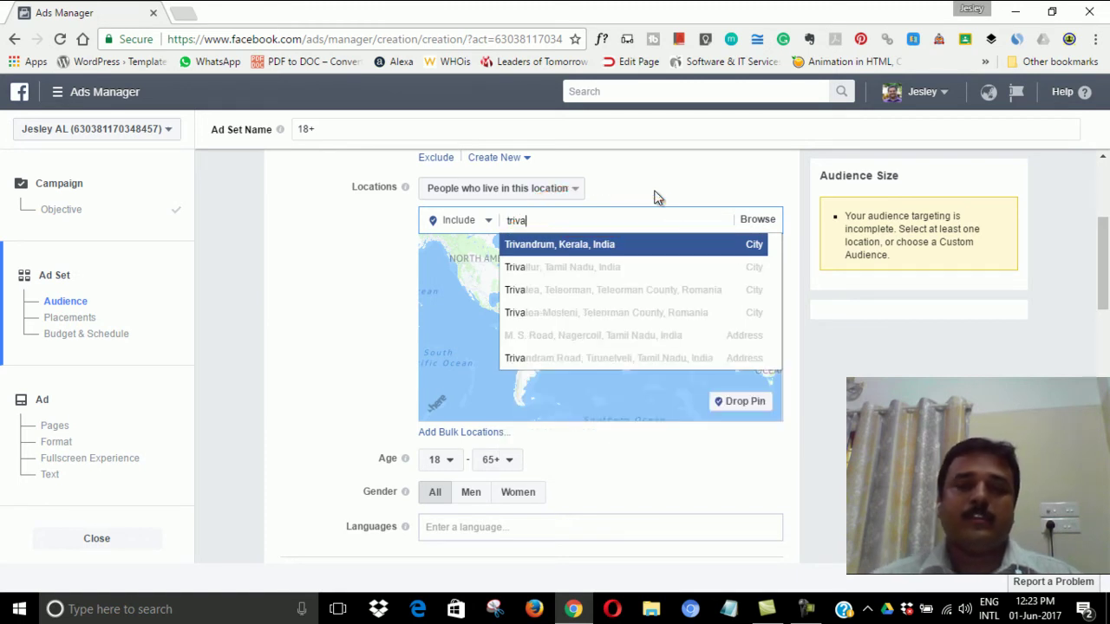
left_click(573, 247)
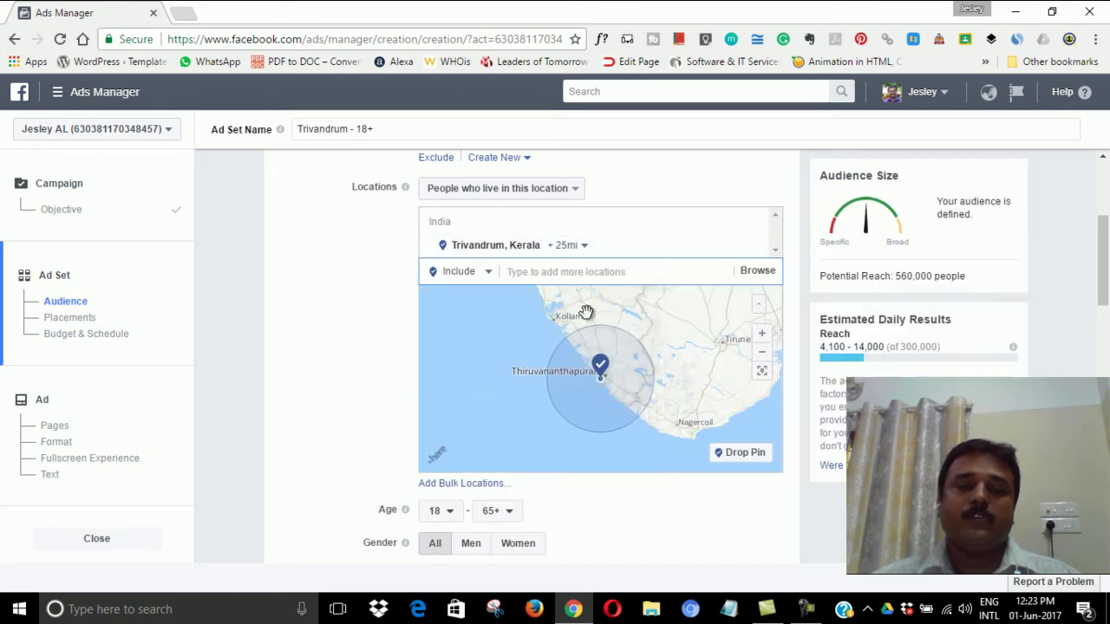
Reduce the targeting radius around Trivandrum to 10 mi.
left_click(584, 248)
left_click(585, 248)
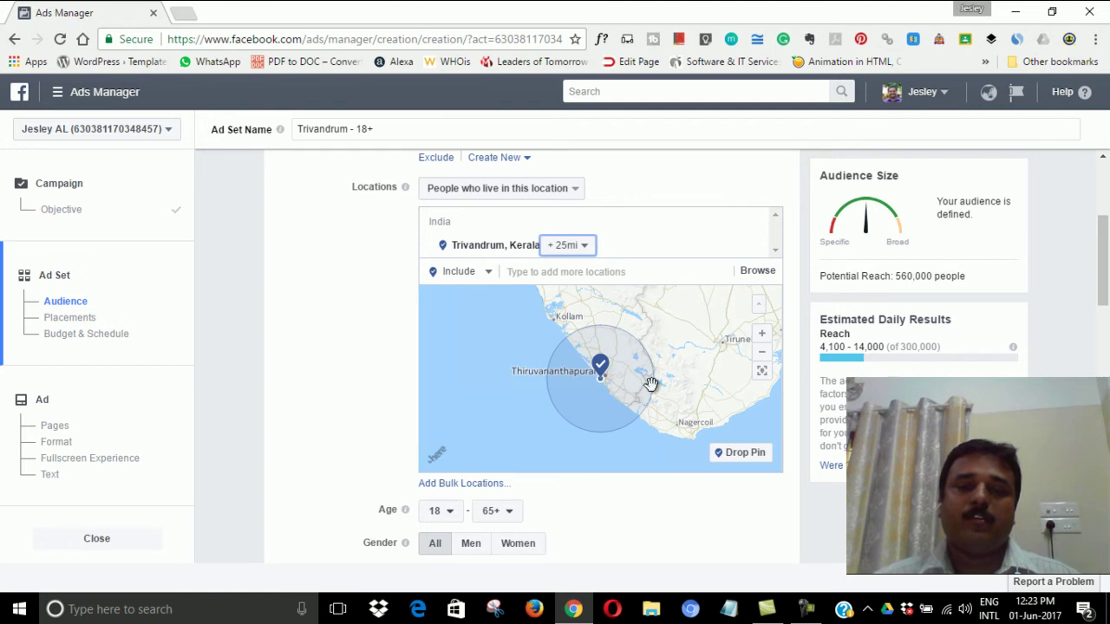
left_click(600, 248)
left_click_drag(596, 320, 577, 319)
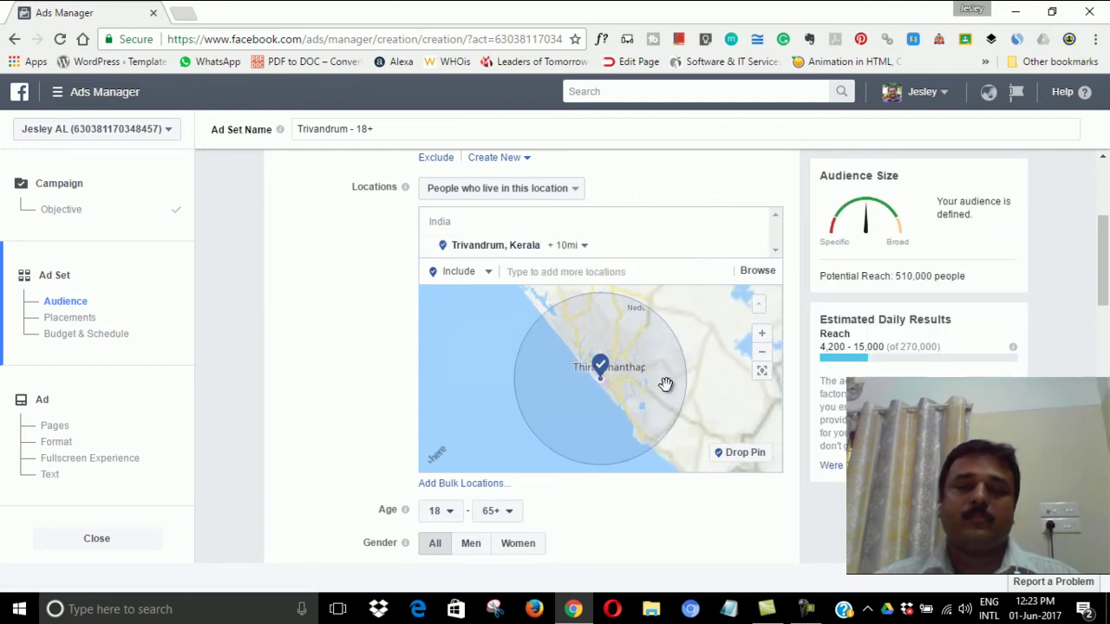
Try a 26 mi radius around Trivandrum, and return it to 10 mi.
scroll(323, 368, "down", 2)
scroll(323, 371, "up", 2)
left_click(570, 245)
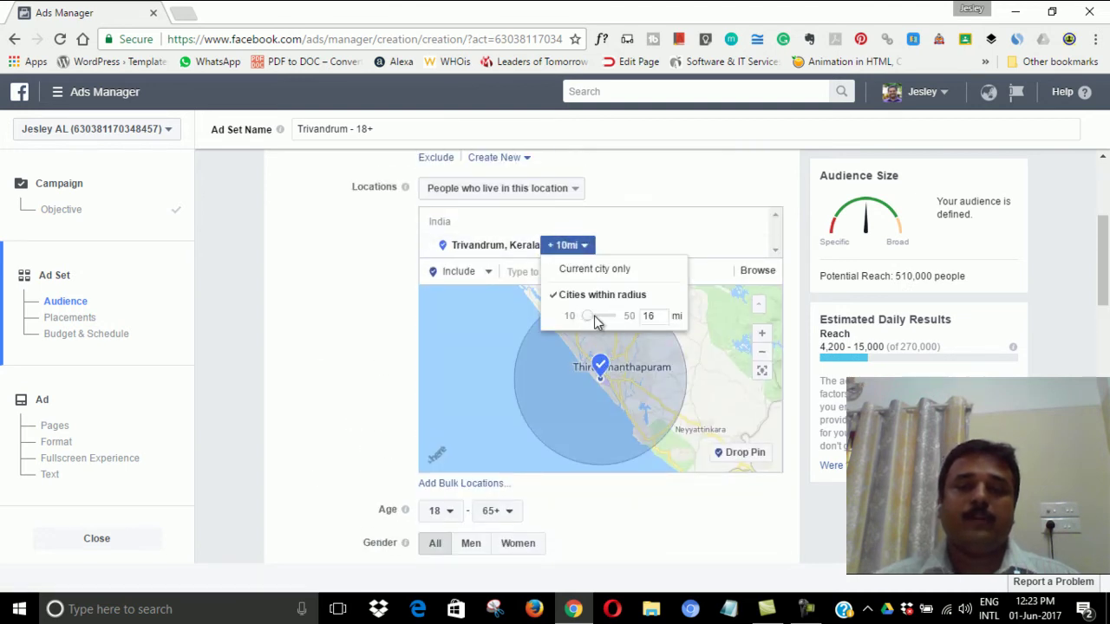
left_click_drag(605, 319, 602, 316)
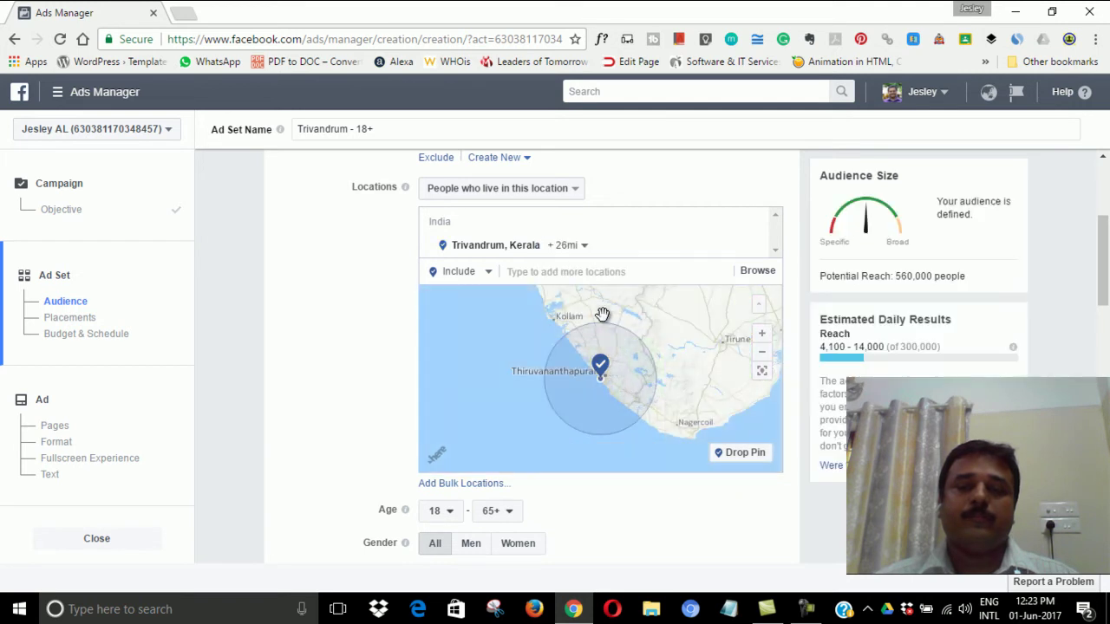
left_click(566, 245)
left_click_drag(598, 319, 579, 317)
left_click(502, 355)
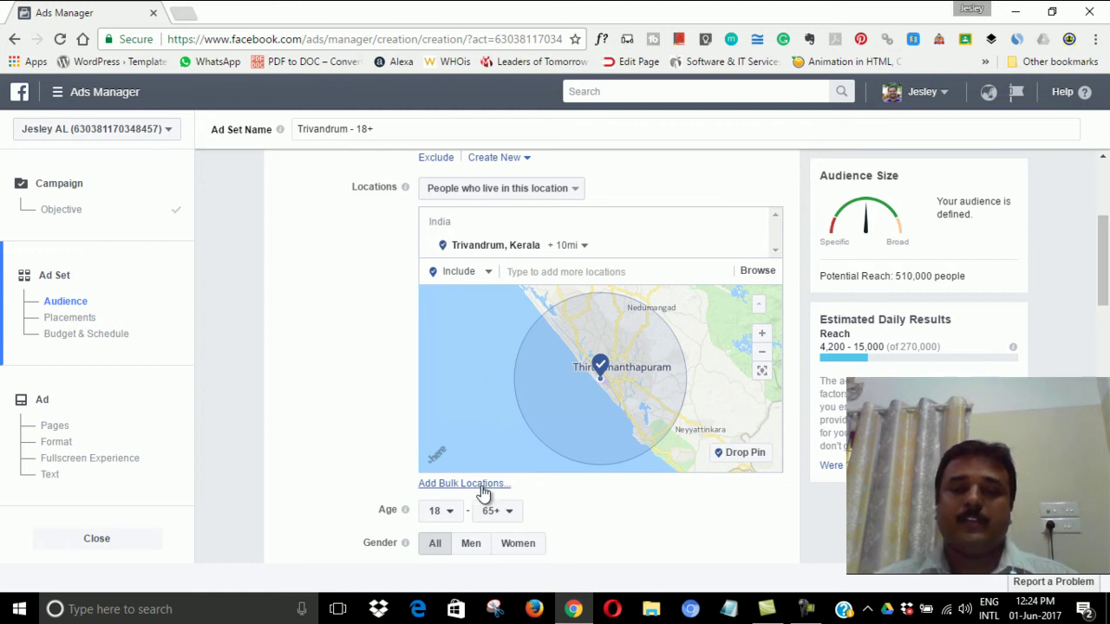
Add the cities of Kochi and Calicut in Kerala, India to the targeted locations.
left_click(531, 273)
type("kochi")
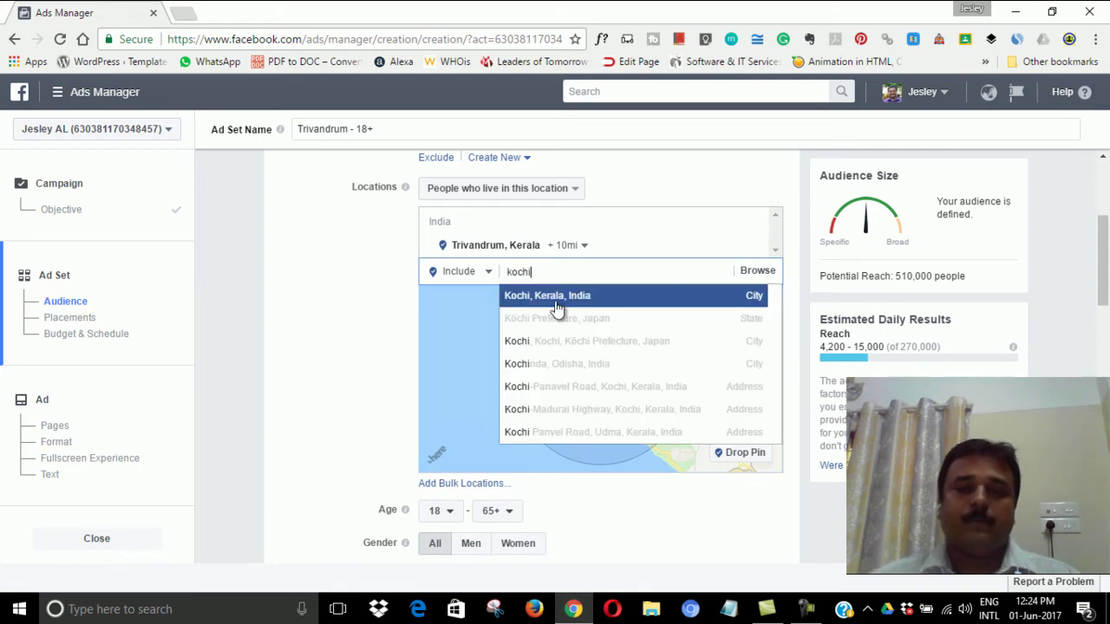
left_click(556, 296)
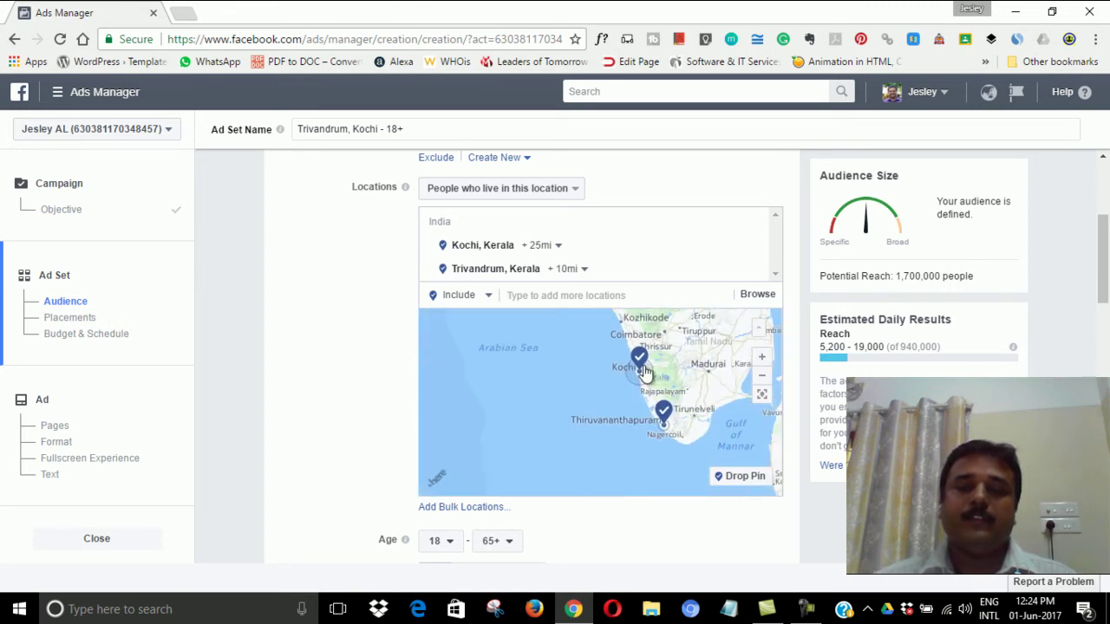
left_click(530, 297)
type("kozhik")
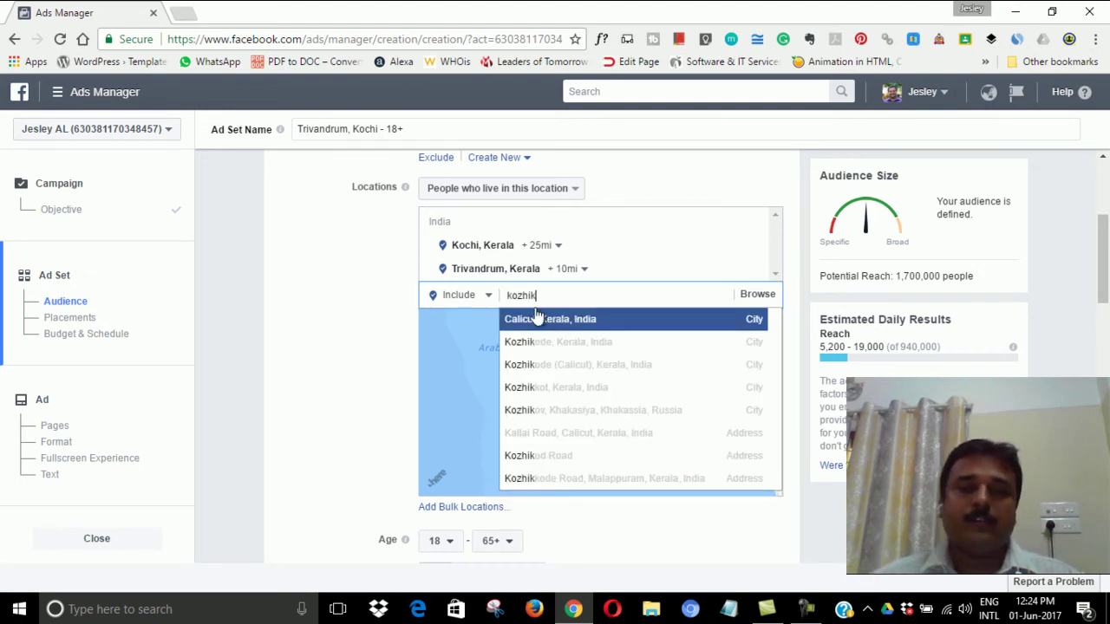
left_click(541, 320)
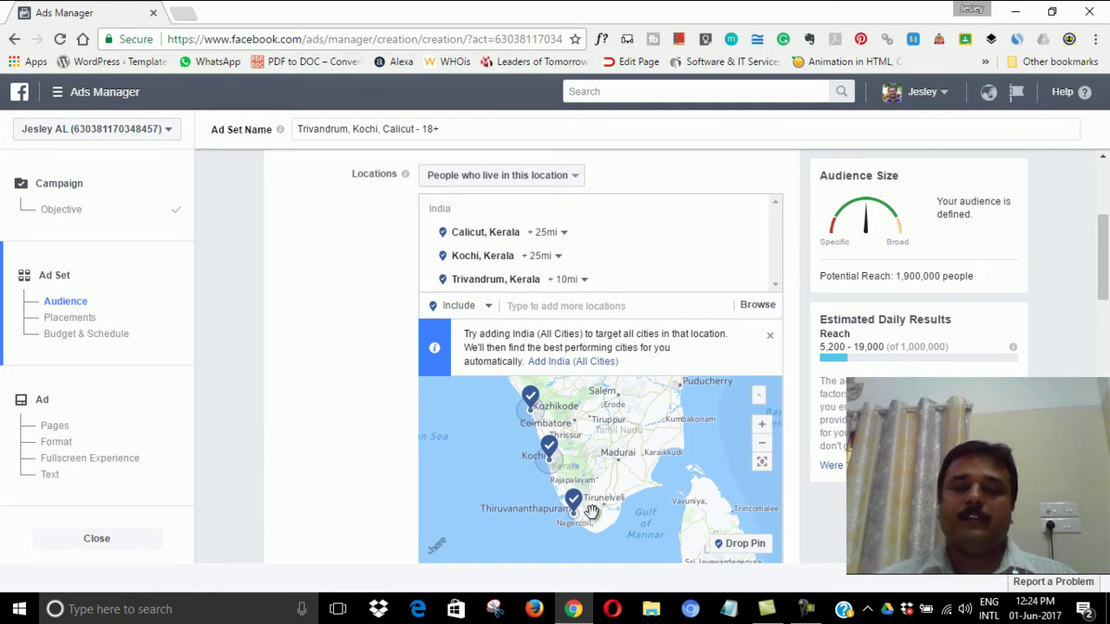
Add the state of Dubai, United Arab Emirates to the targeted locations.
left_click(528, 306)
type("dubai")
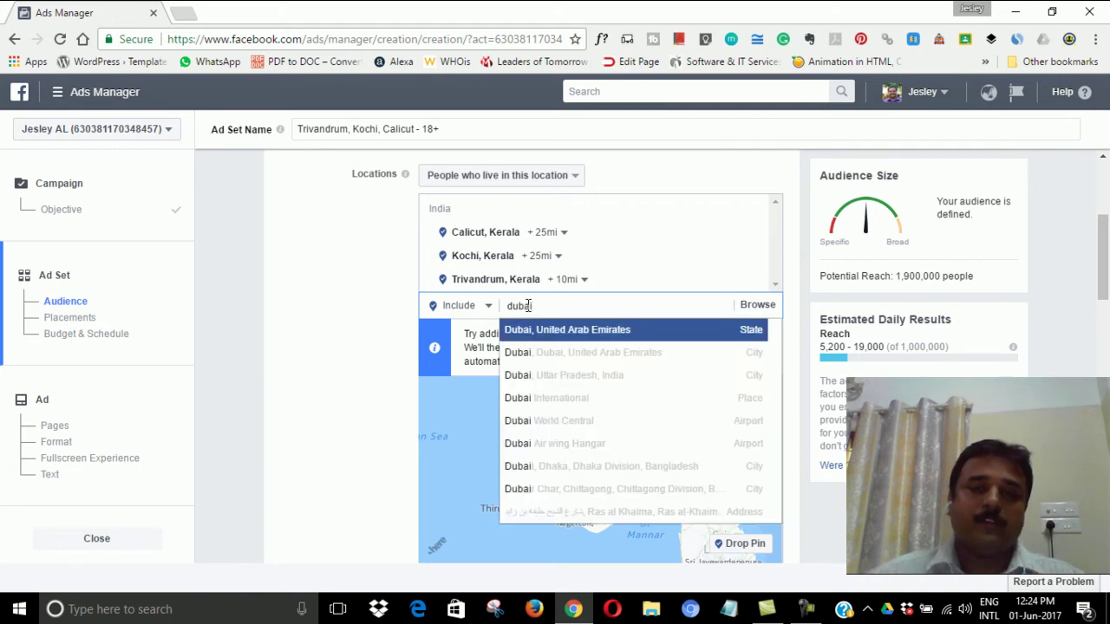
left_click(573, 331)
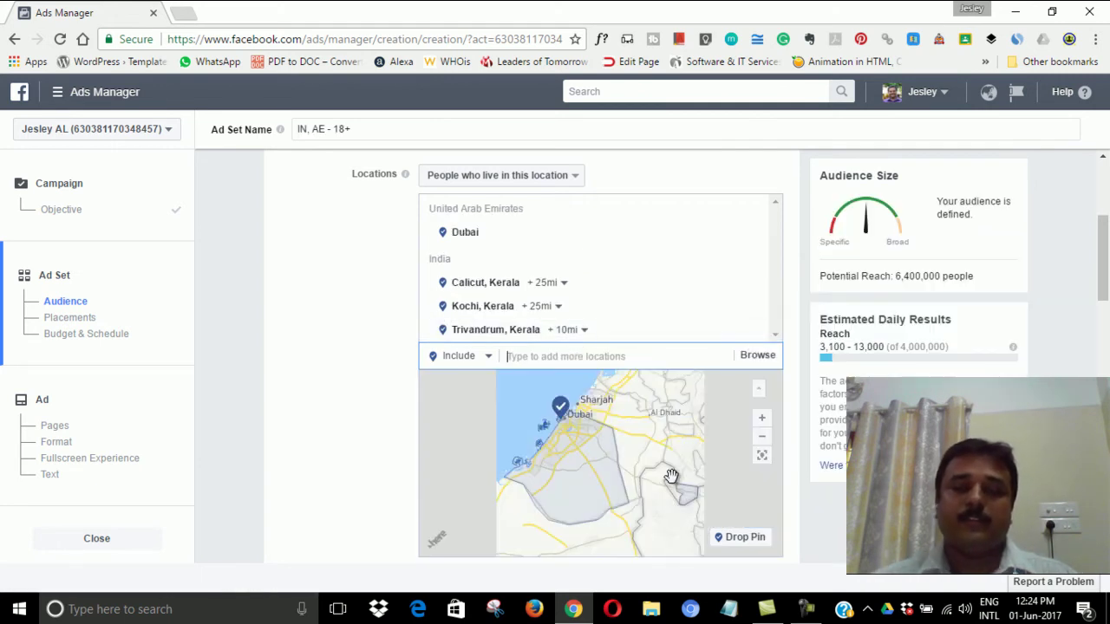
Examine the targeted Dubai area and its surroundings on the locations map at different zoom levels.
scroll(590, 485, "up", 1)
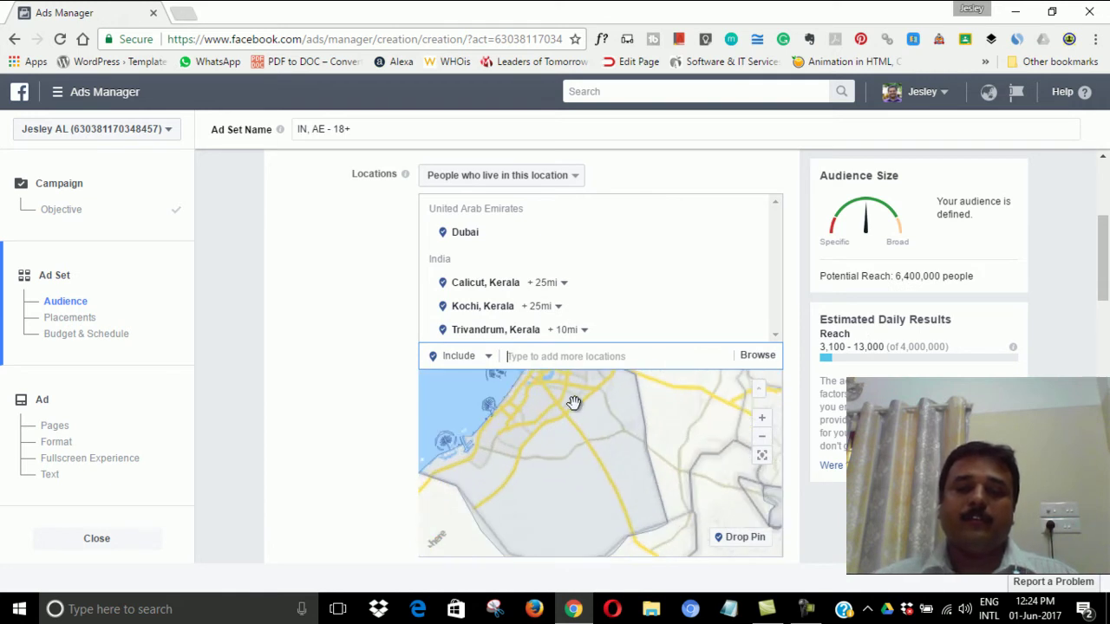
scroll(547, 493, "down", 1)
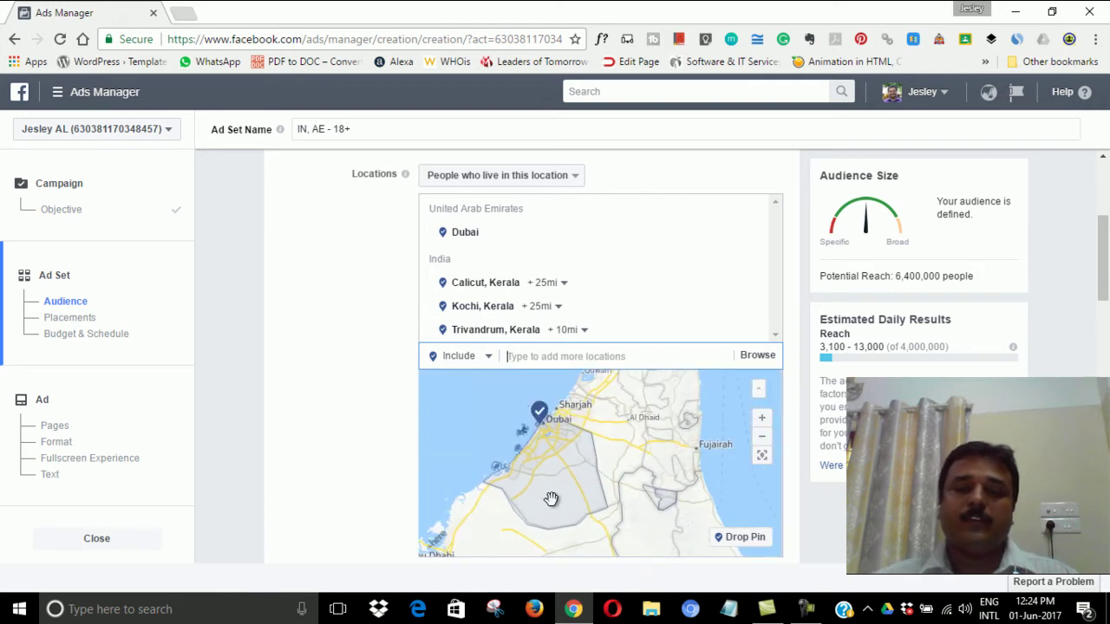
scroll(676, 420, "down", 1)
scroll(681, 292, "down", 2)
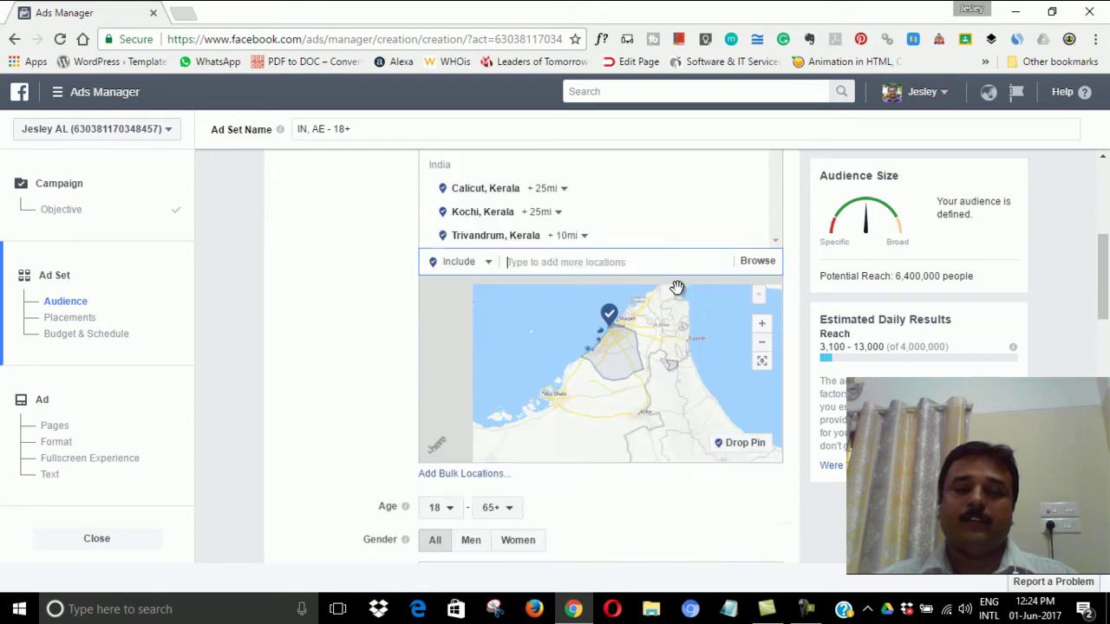
scroll(338, 390, "up", 2)
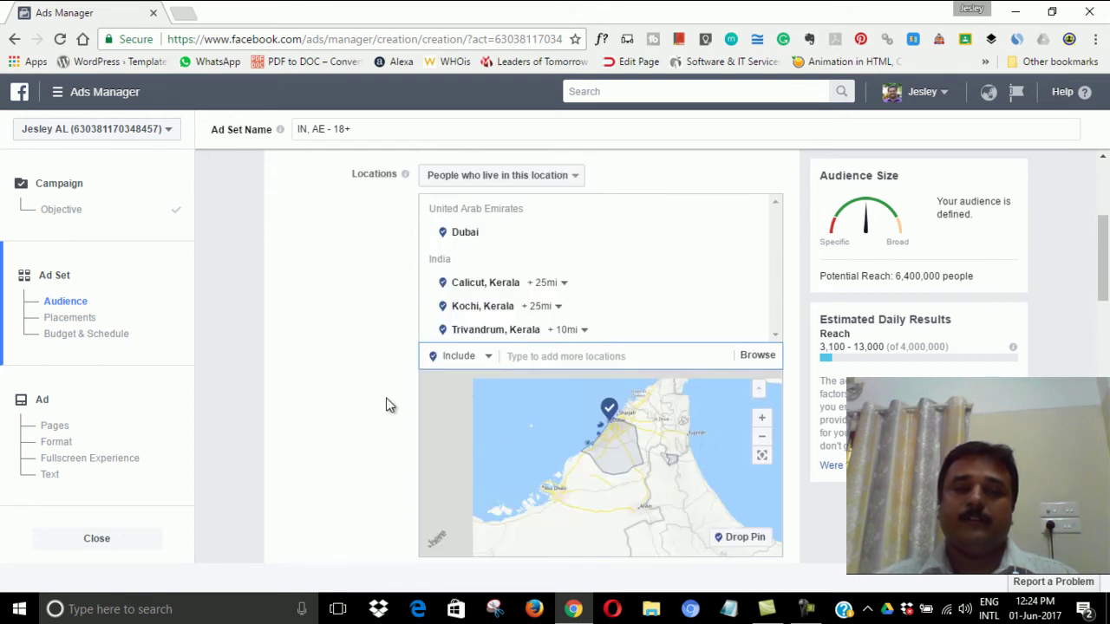
scroll(468, 416, "up", 1)
scroll(633, 464, "down", 2)
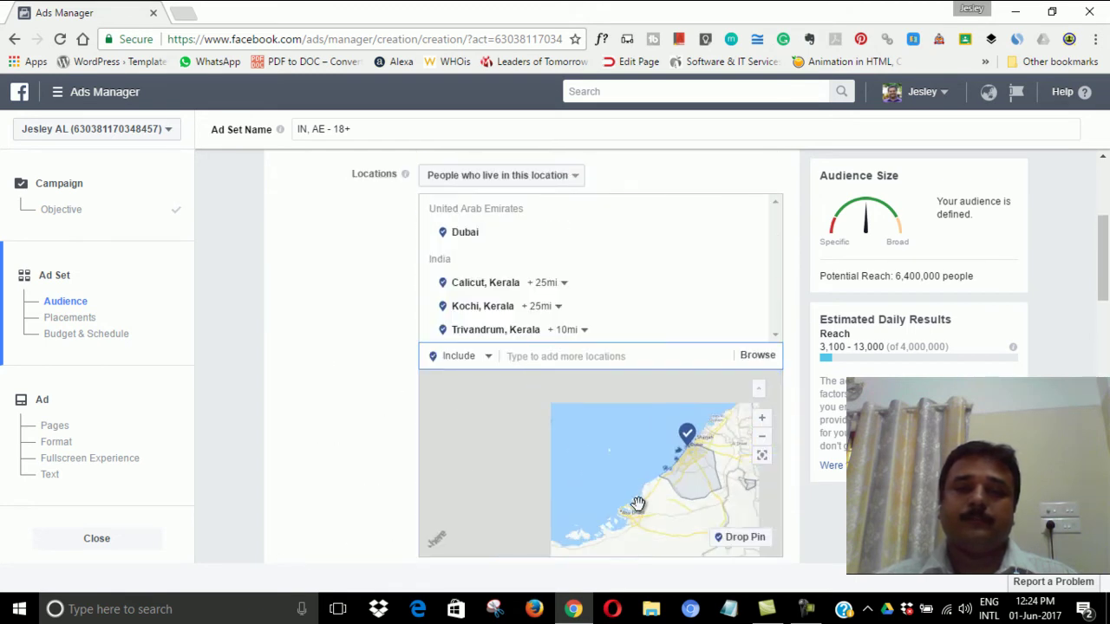
scroll(386, 451, "down", 1)
scroll(364, 449, "down", 2)
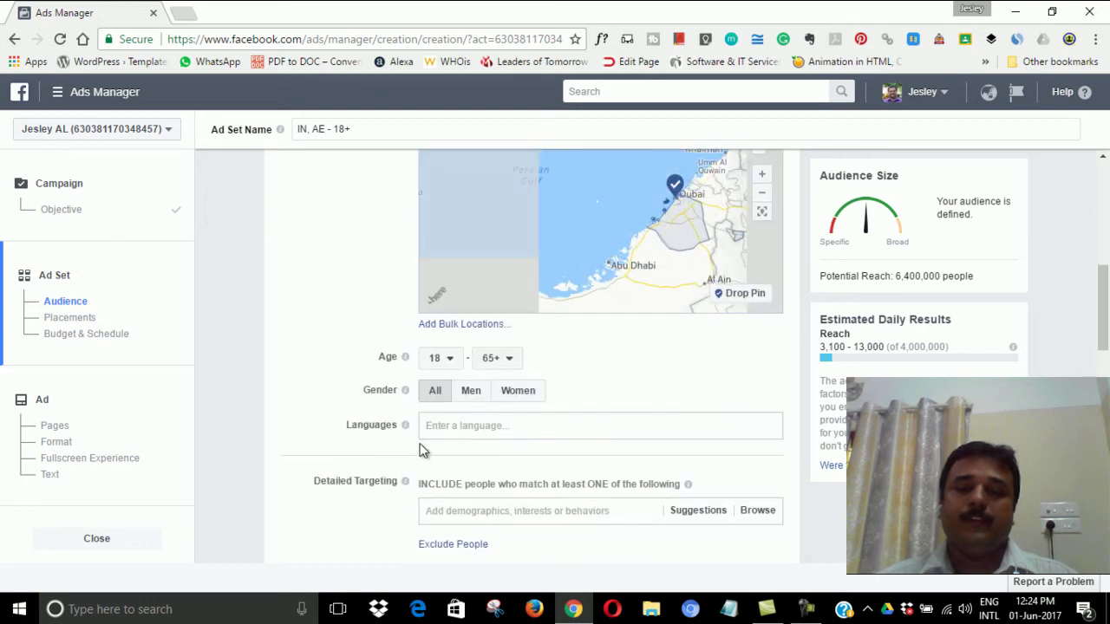
Set the audience age range to 25–50.
scroll(357, 425, "down", 2)
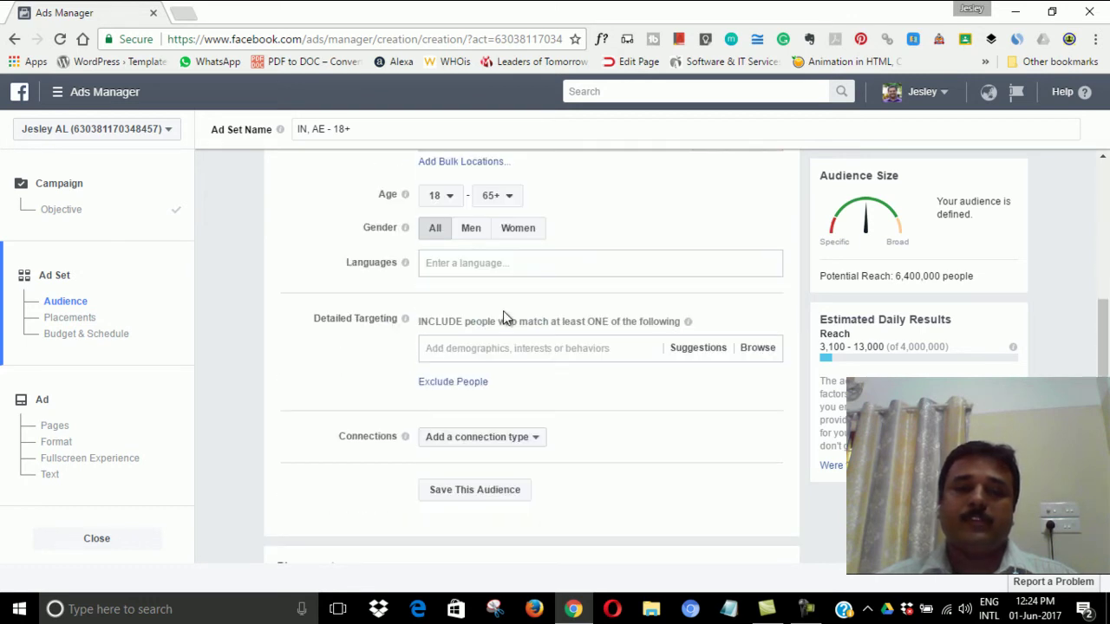
left_click(455, 198)
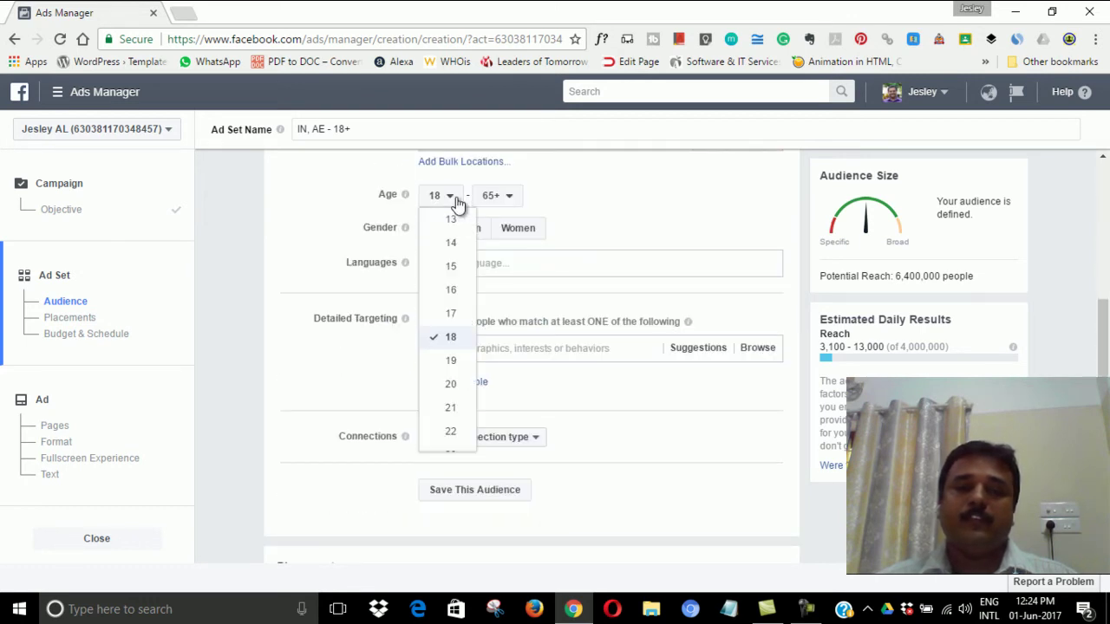
scroll(448, 394, "down", 1)
scroll(452, 386, "down", 1)
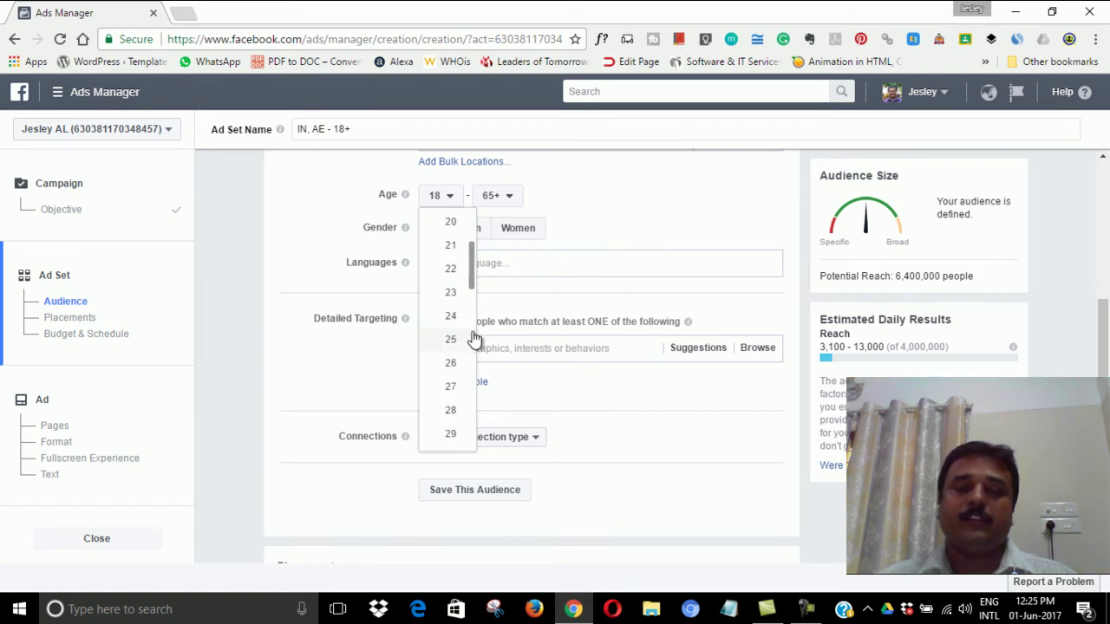
scroll(458, 355, "up", 1)
left_click(449, 422)
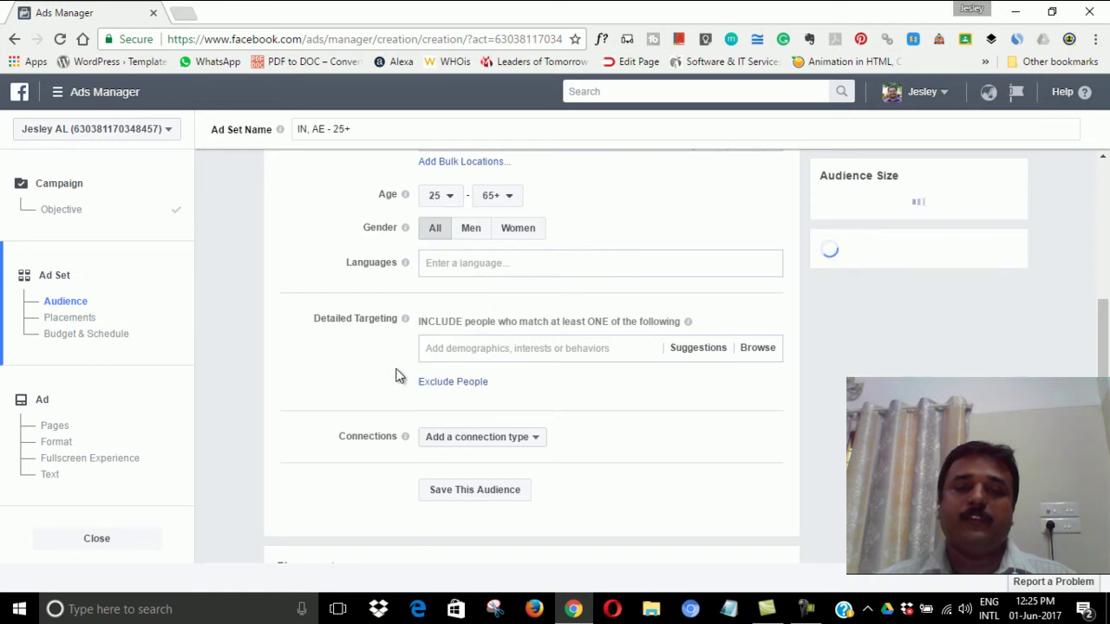
scroll(294, 302, "up", 1)
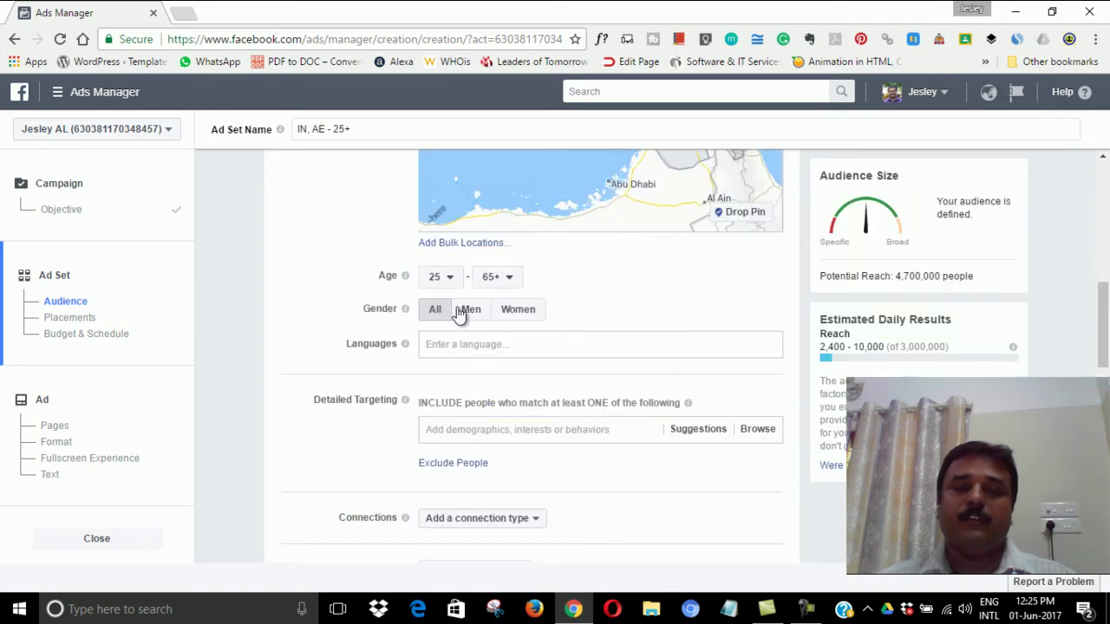
left_click(510, 279)
scroll(511, 434, "up", 3)
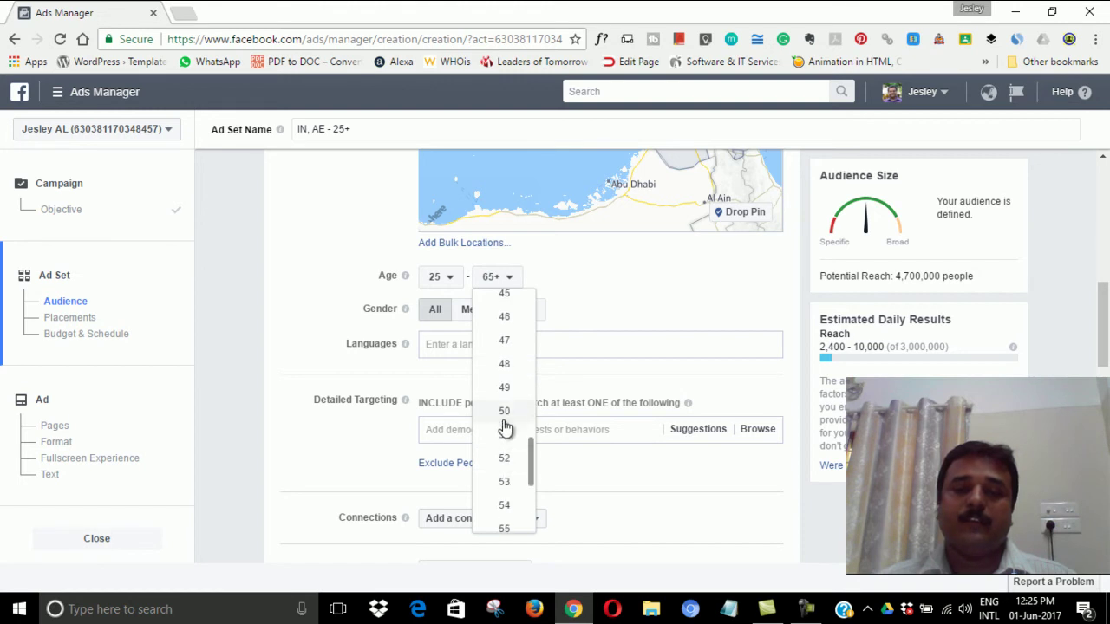
left_click(504, 410)
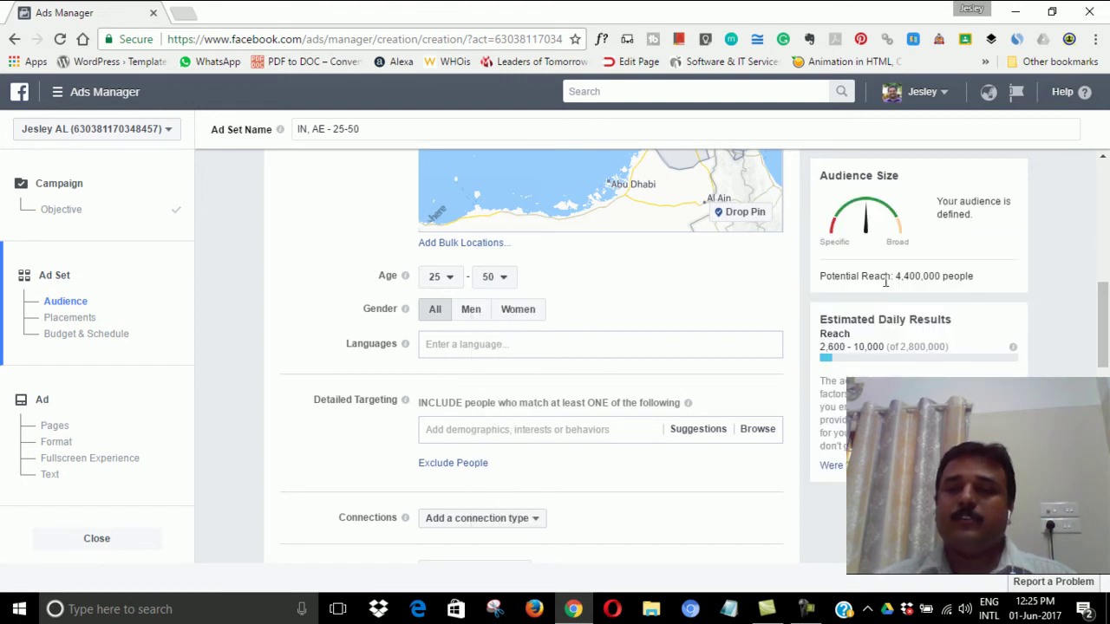
Review the potential reach and the estimated daily reach of the defined audience.
mouse_move(888, 276)
left_mouse_down()
mouse_move(972, 276)
mouse_move(897, 276)
left_mouse_up()
left_click(971, 275)
left_click(886, 275)
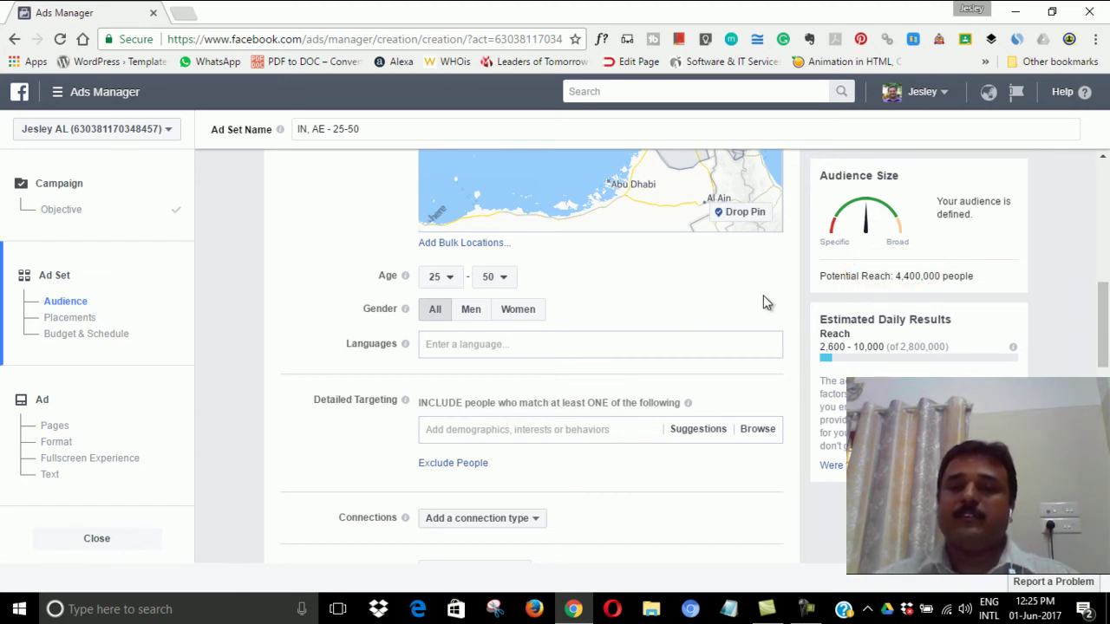
left_click_drag(895, 275, 936, 276)
left_click(937, 276)
left_click_drag(884, 347, 824, 347)
left_click(830, 347)
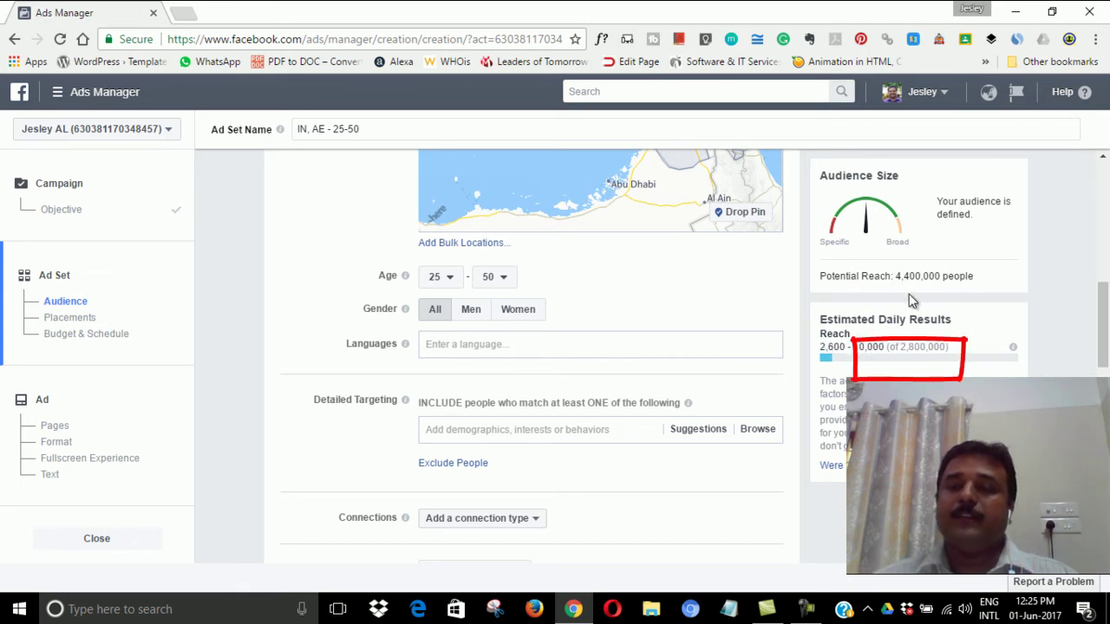
mouse_move(896, 276)
left_mouse_down()
mouse_move(937, 278)
mouse_move(911, 276)
mouse_move(922, 277)
left_mouse_up()
left_click(930, 277)
left_click(766, 294)
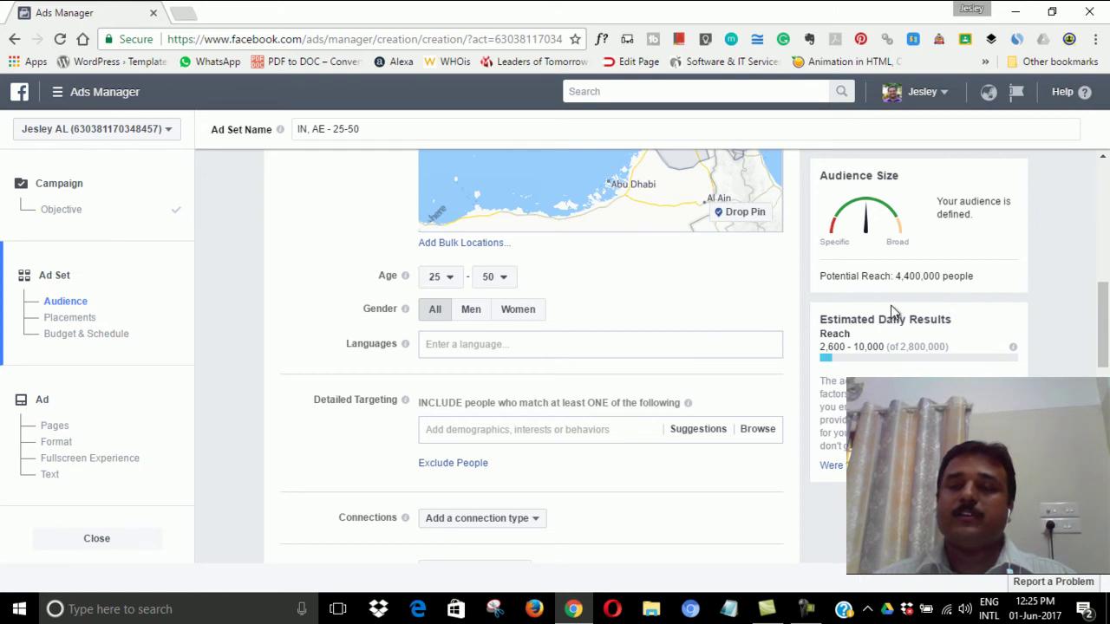
left_click_drag(895, 276, 936, 275)
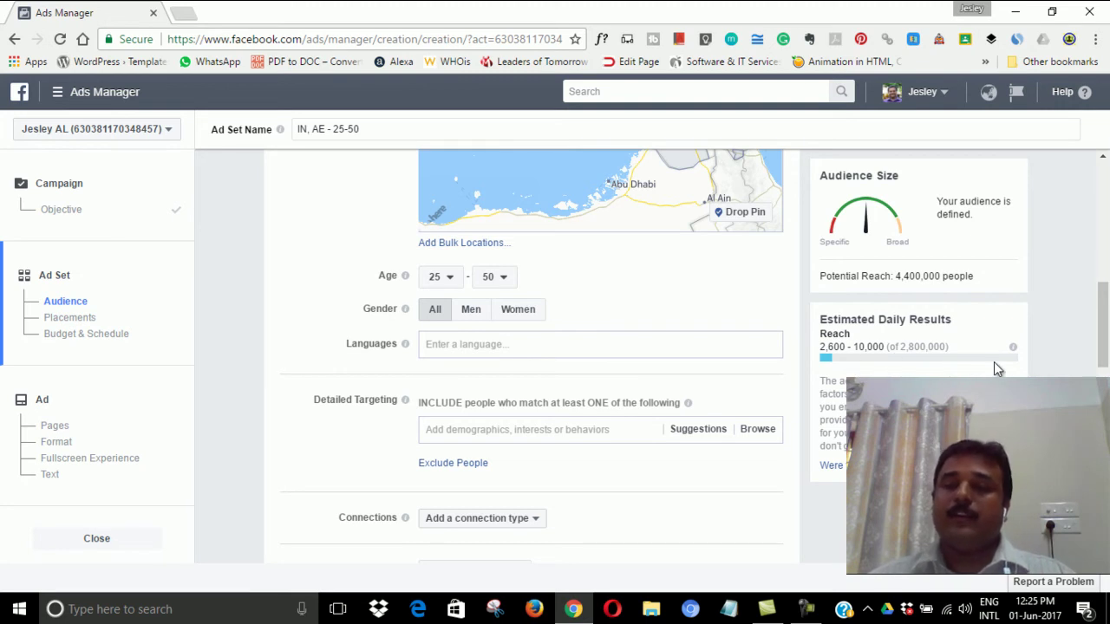
Add Malayalam, English (All) and Hindi as the audience languages.
left_click(455, 349)
type("ma")
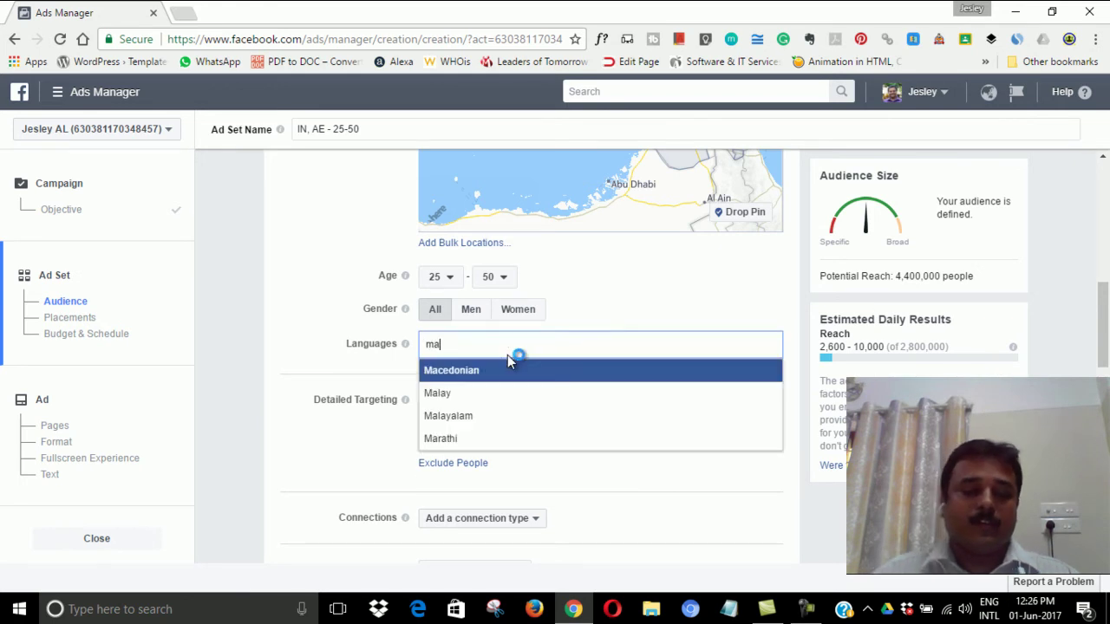
left_click(488, 417)
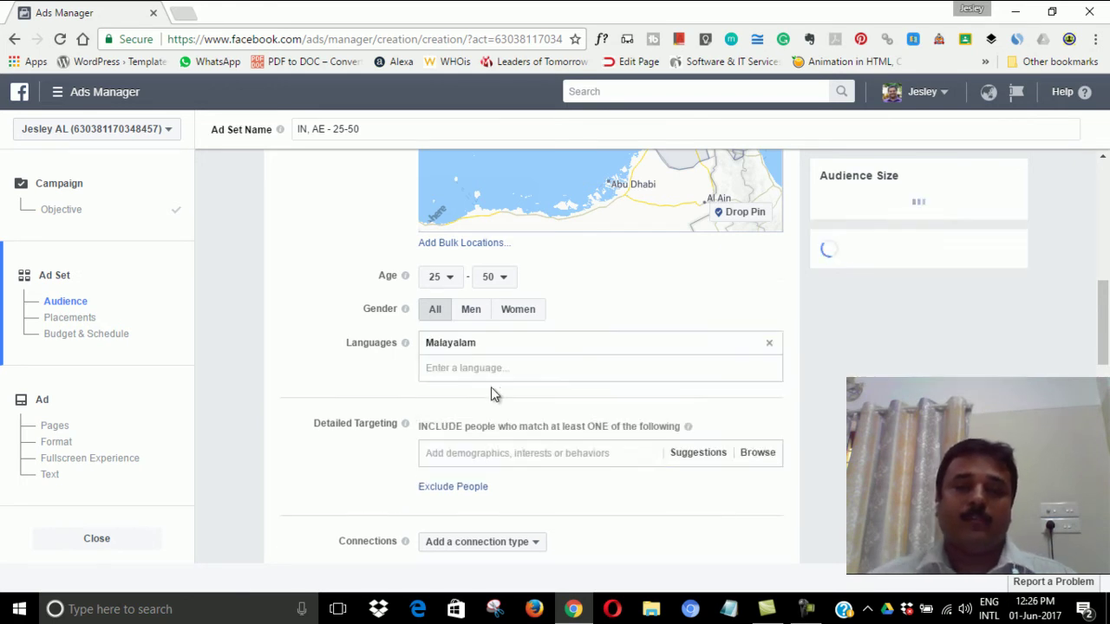
left_click(476, 366)
type("en")
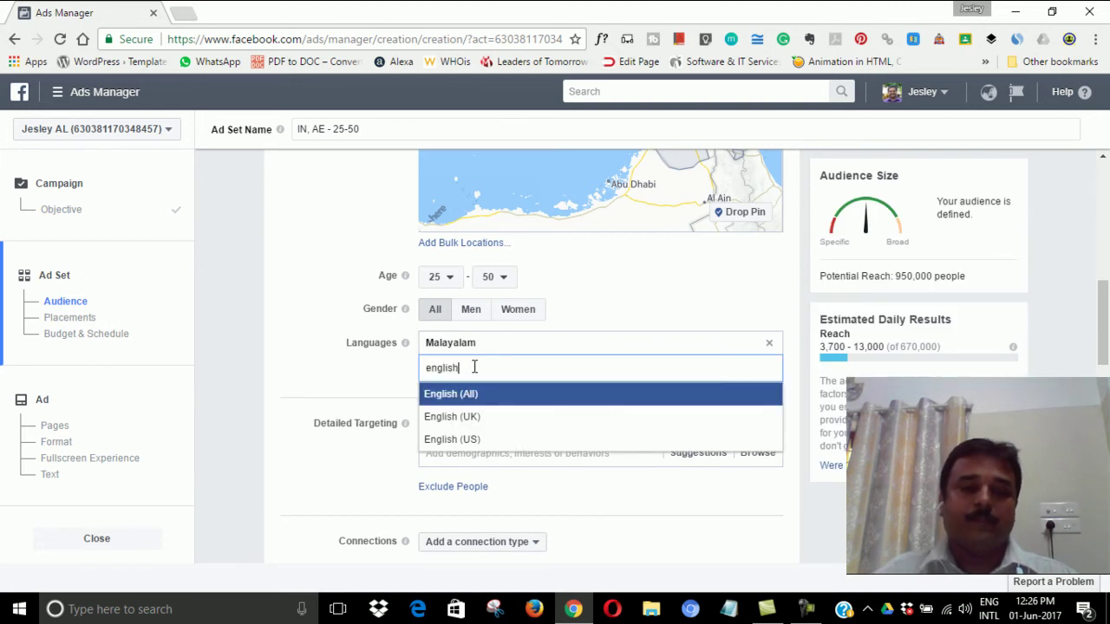
type("glish")
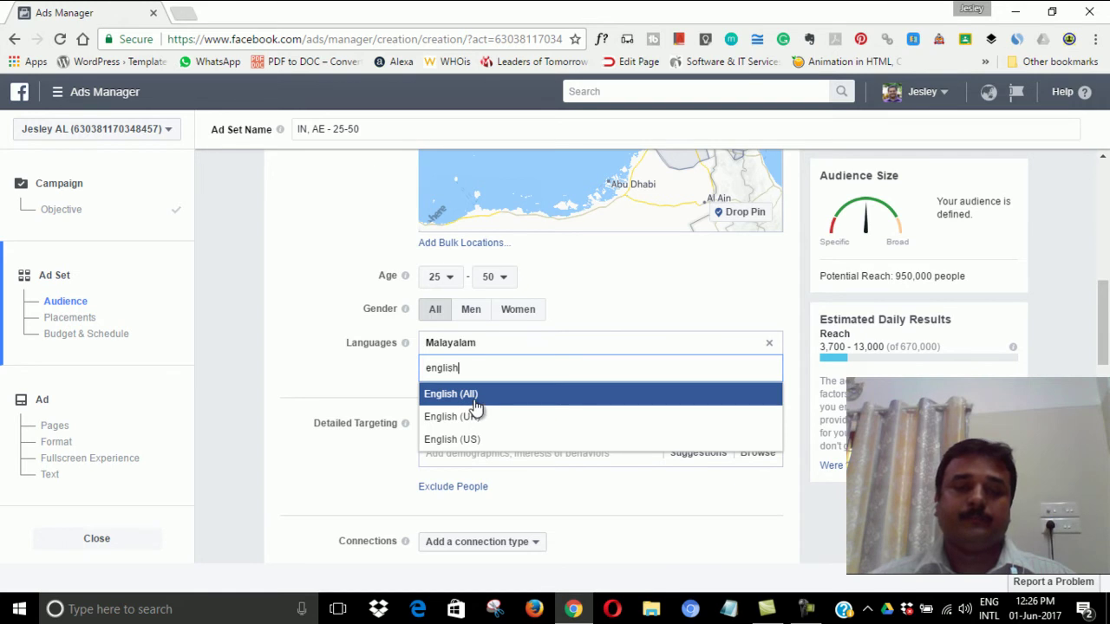
left_click(476, 401)
left_click(453, 390)
type("hi")
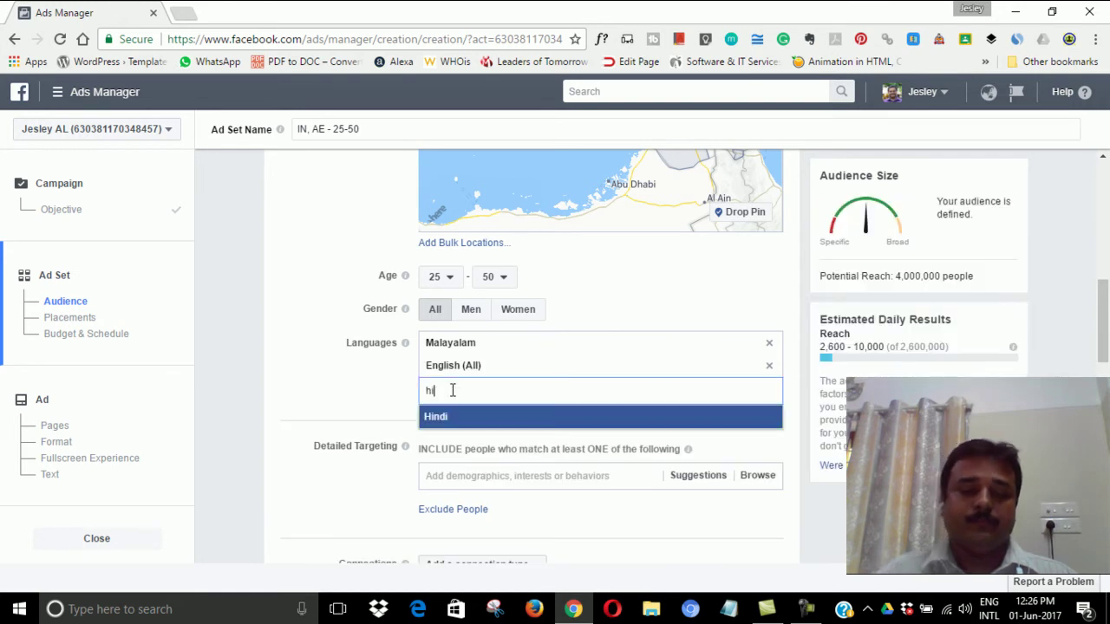
type("ndi")
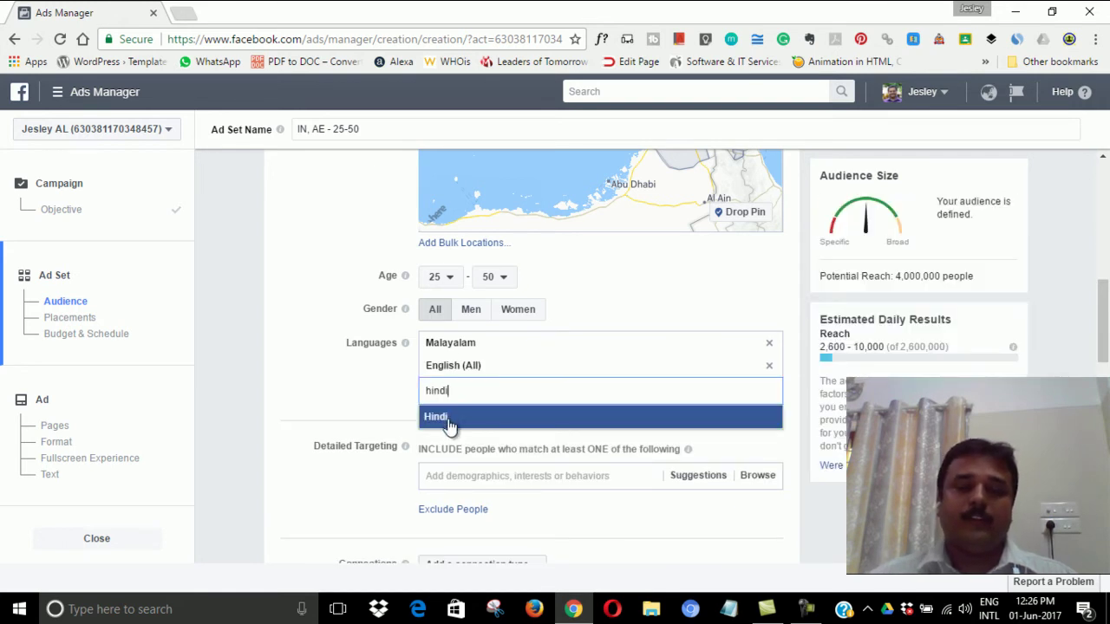
left_click(450, 420)
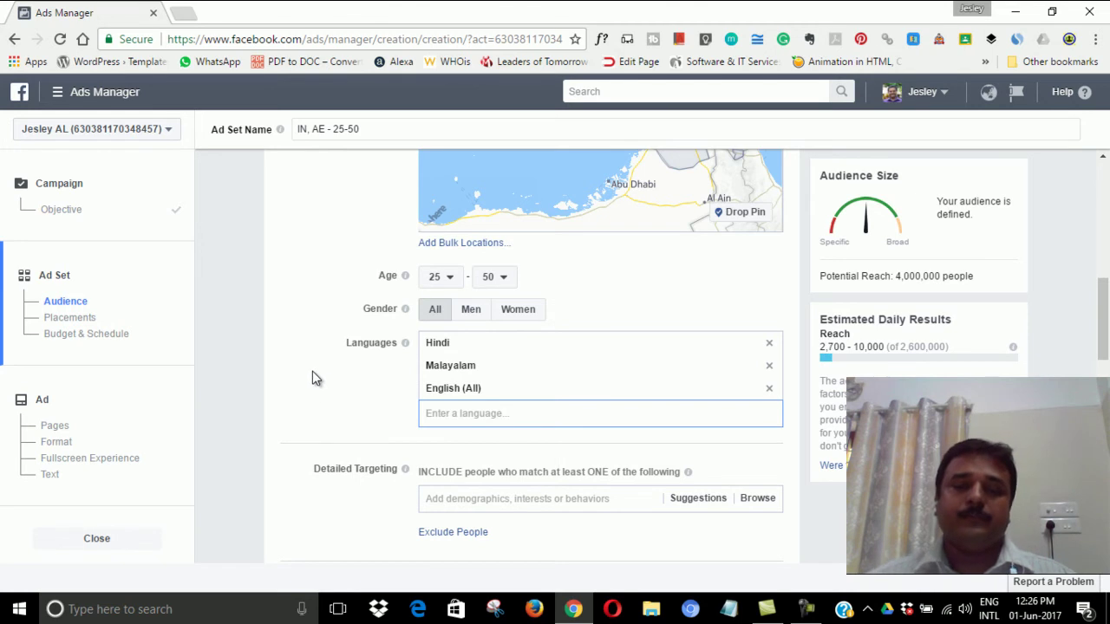
Search the detailed targeting options for "digital market" and include the Digital marketing interest under Business and industry > Online.
scroll(324, 401, "down", 2)
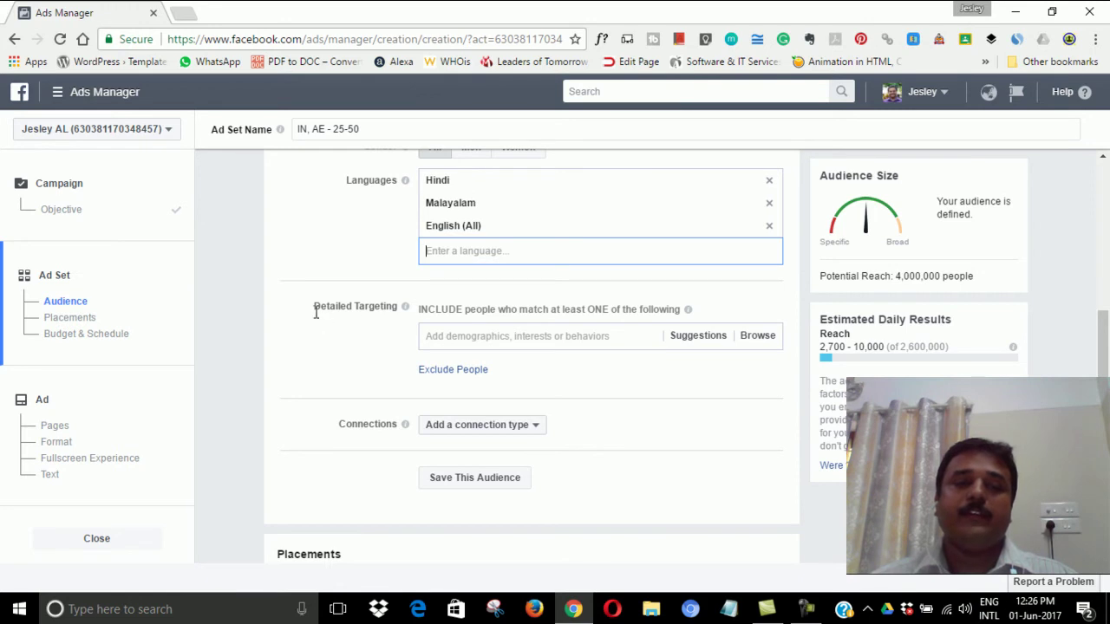
left_click(442, 329)
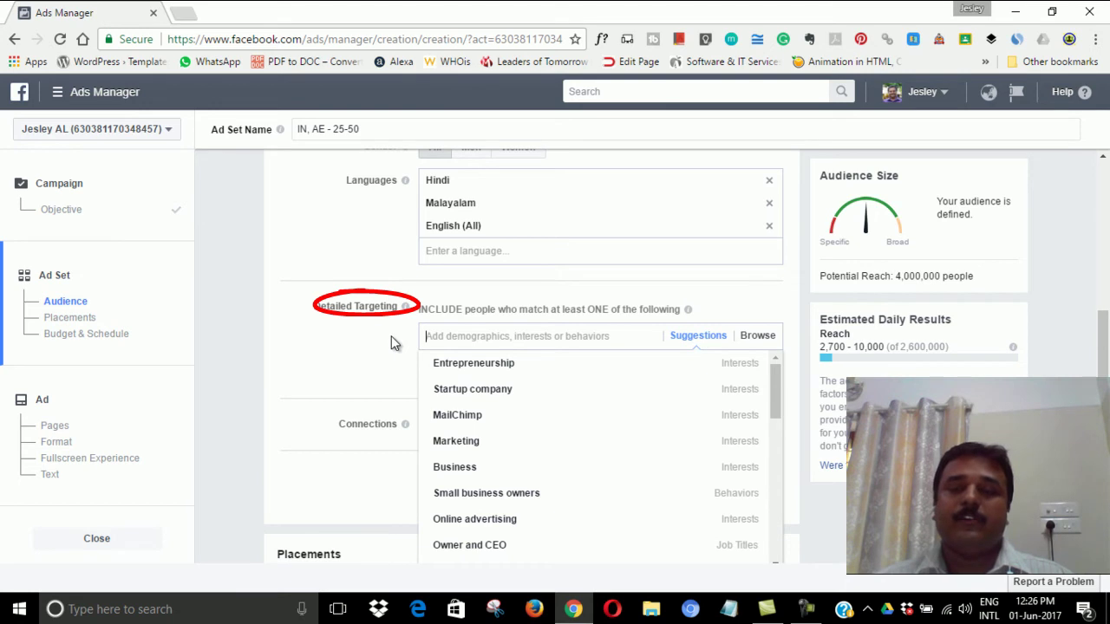
scroll(390, 338, "down", 1)
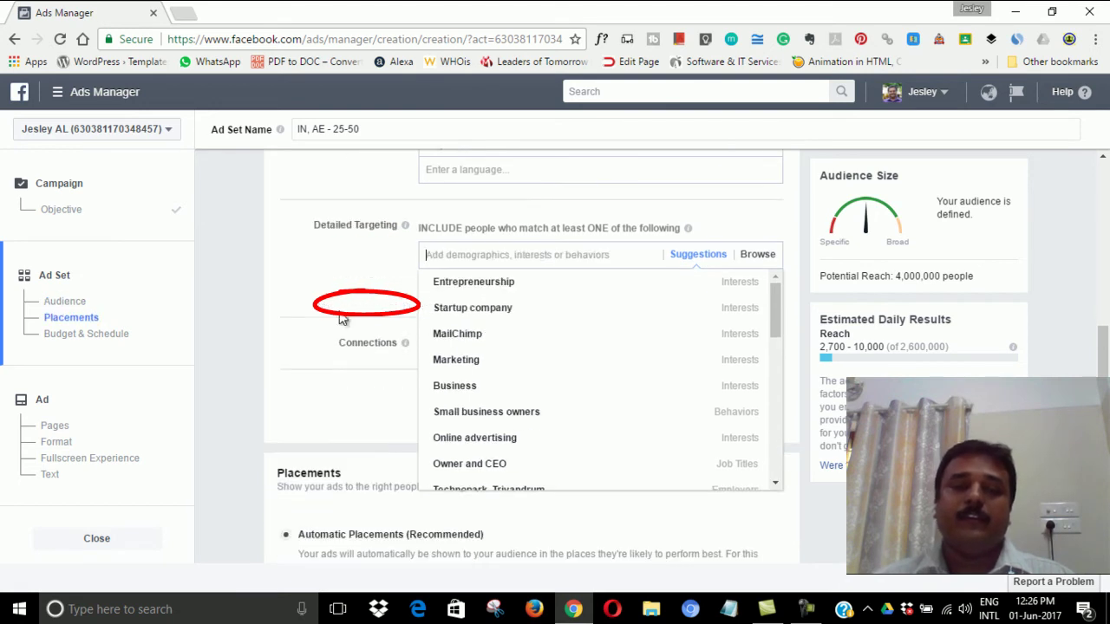
mouse_move(561, 313)
scroll(607, 347, "down", 1)
scroll(578, 378, "up", 1)
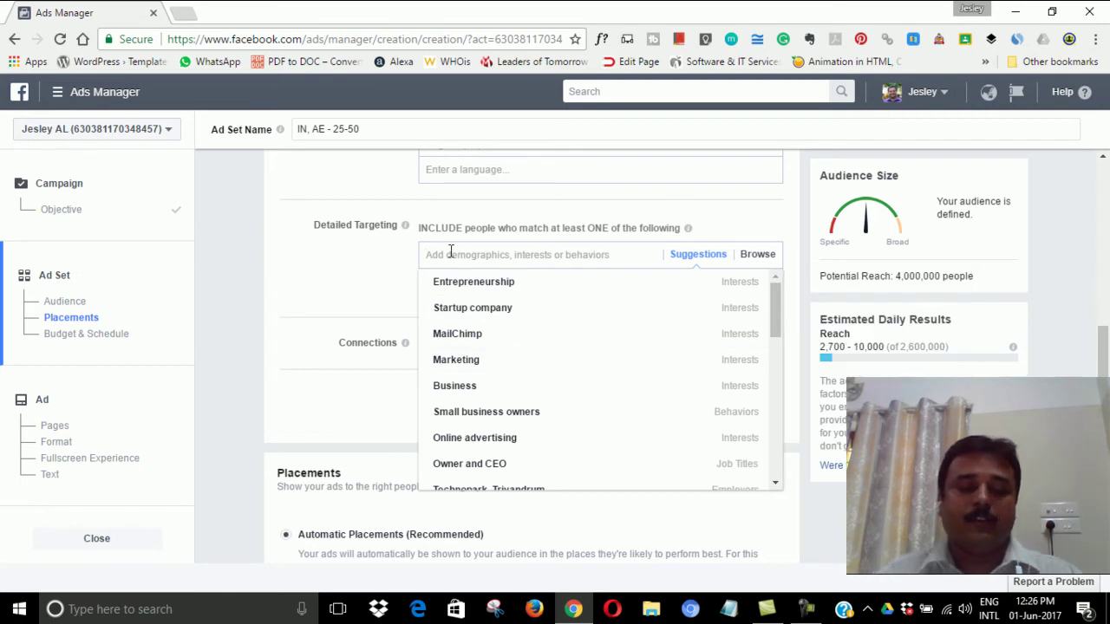
type("dih")
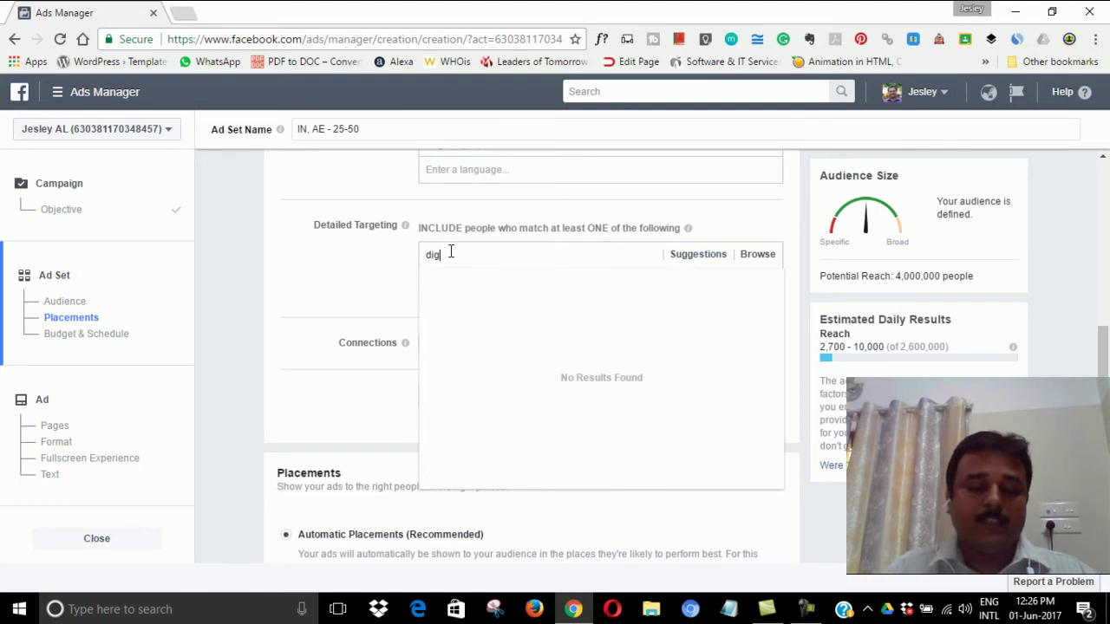
type("ital market")
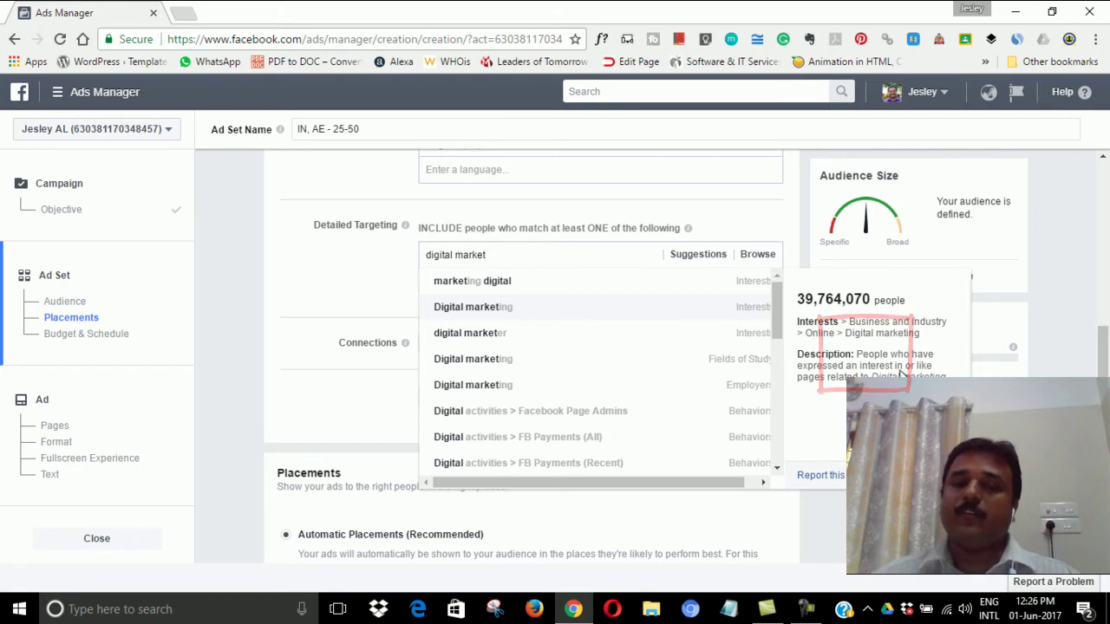
left_click(488, 317)
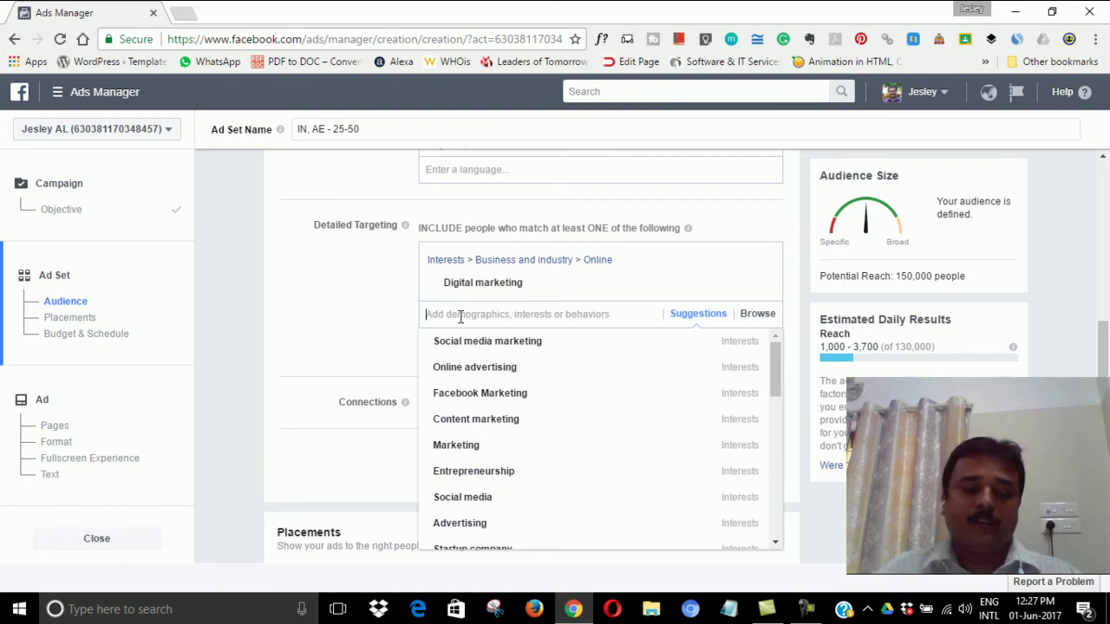
Search the detailed targeting options for "technopark tr" and include the Technopark, Trivandrum entry listed as an interest.
type("techno")
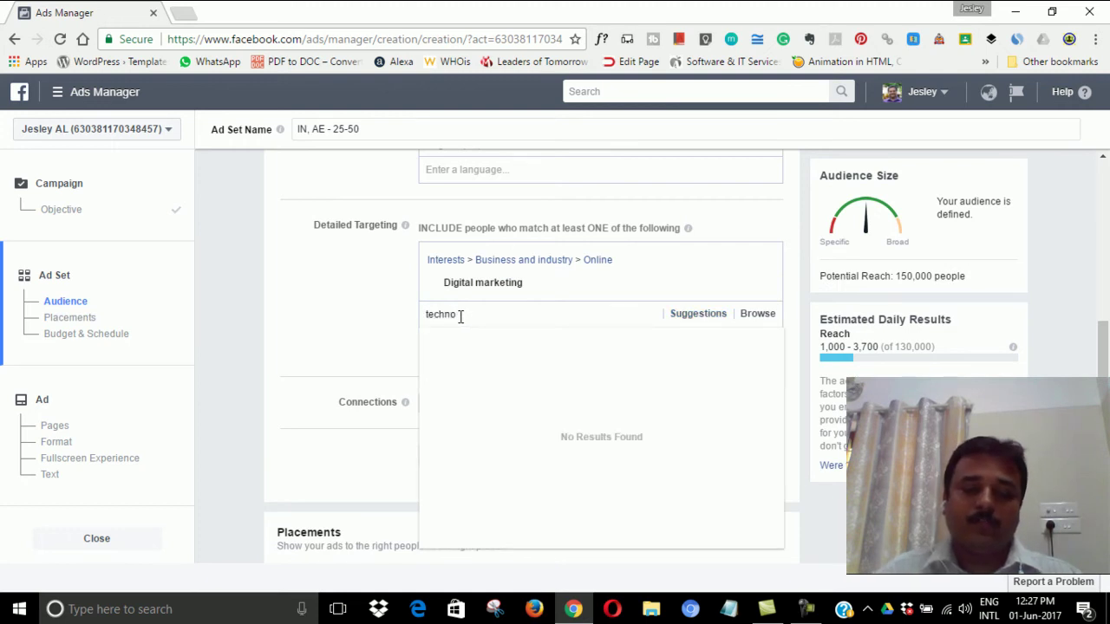
type("lo")
type("rk")
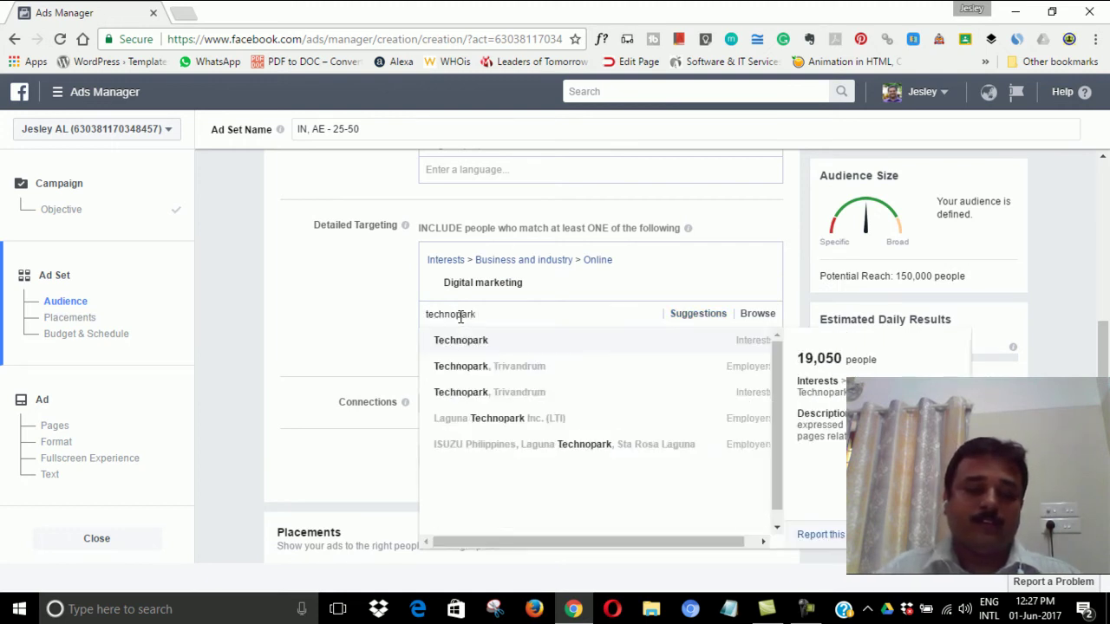
type(" tr")
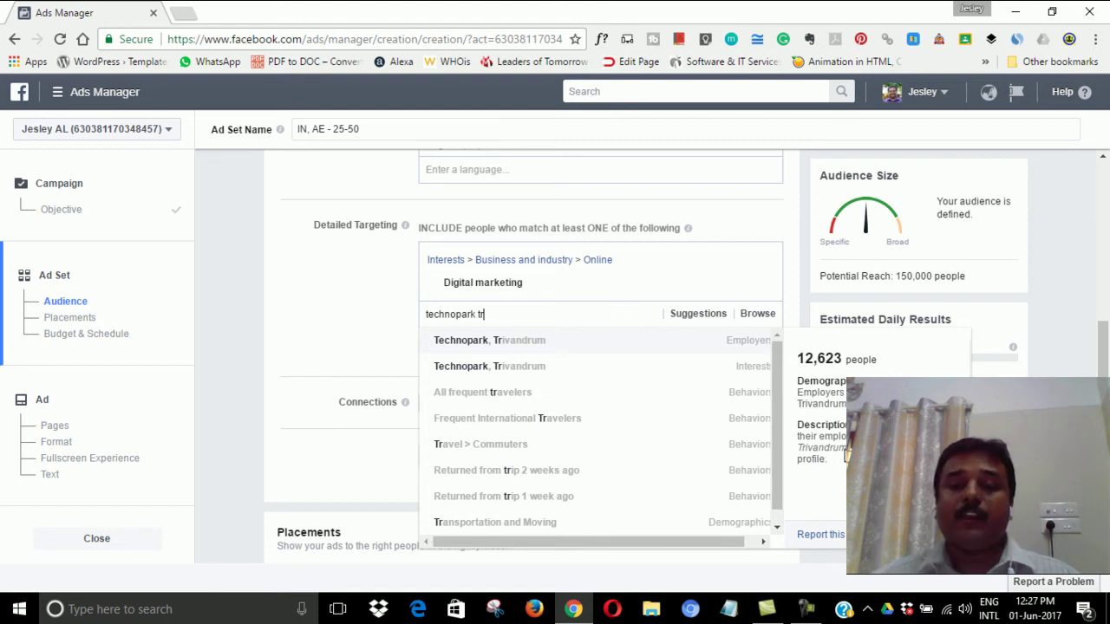
mouse_move(508, 379)
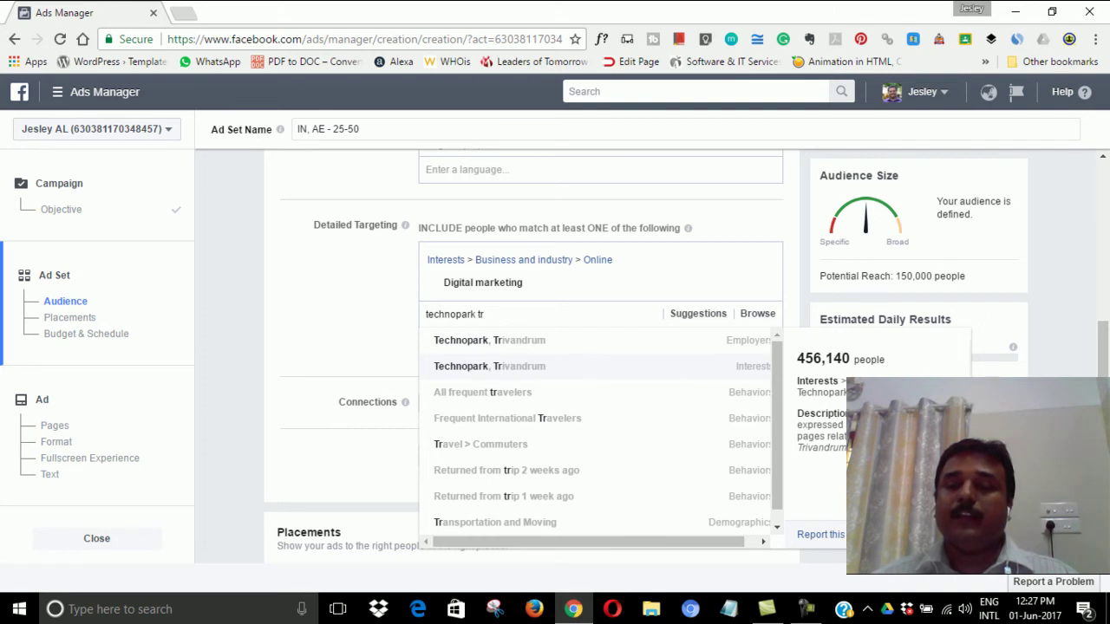
left_click(518, 366)
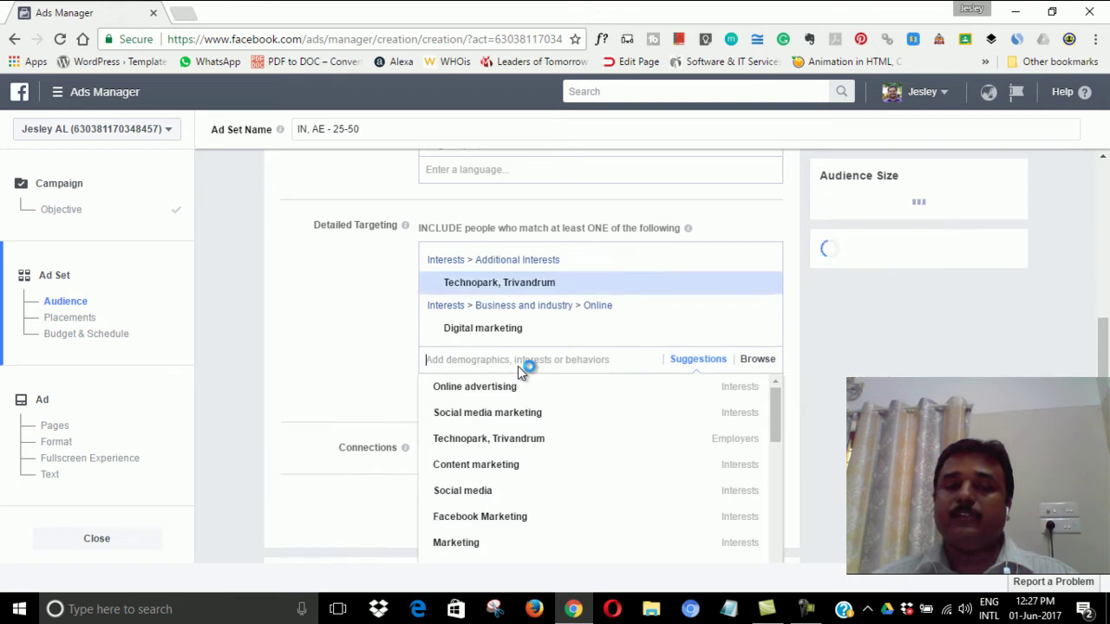
mouse_move(520, 285)
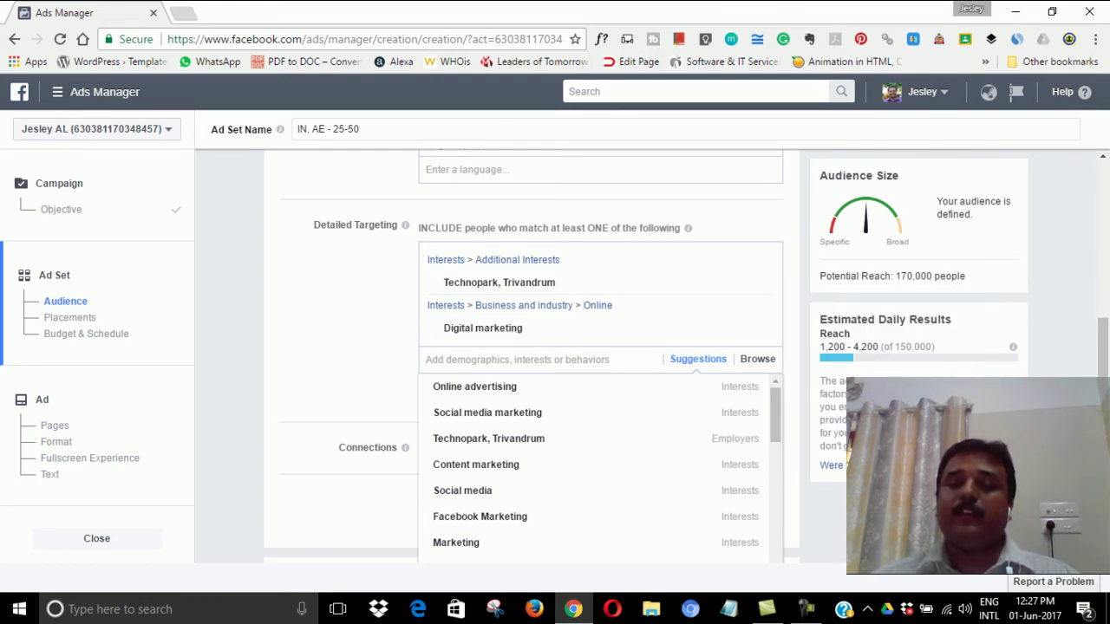
key("Escape")
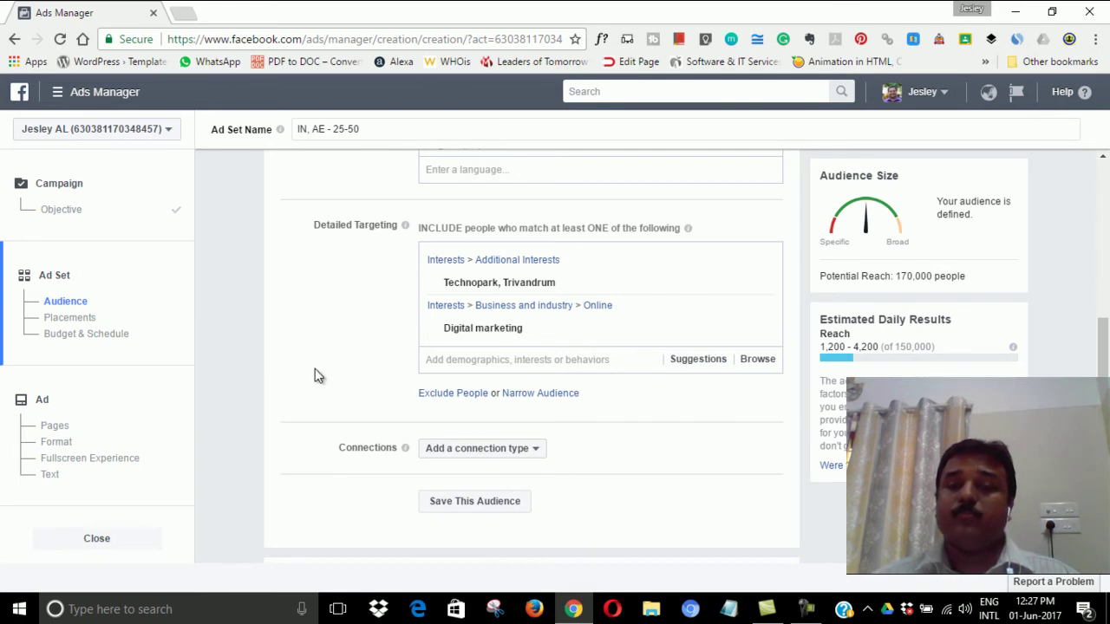
Search the detailed targeting options for "online marketing" and include the Marketing online interest.
scroll(318, 373, "down", 1)
left_click(466, 279)
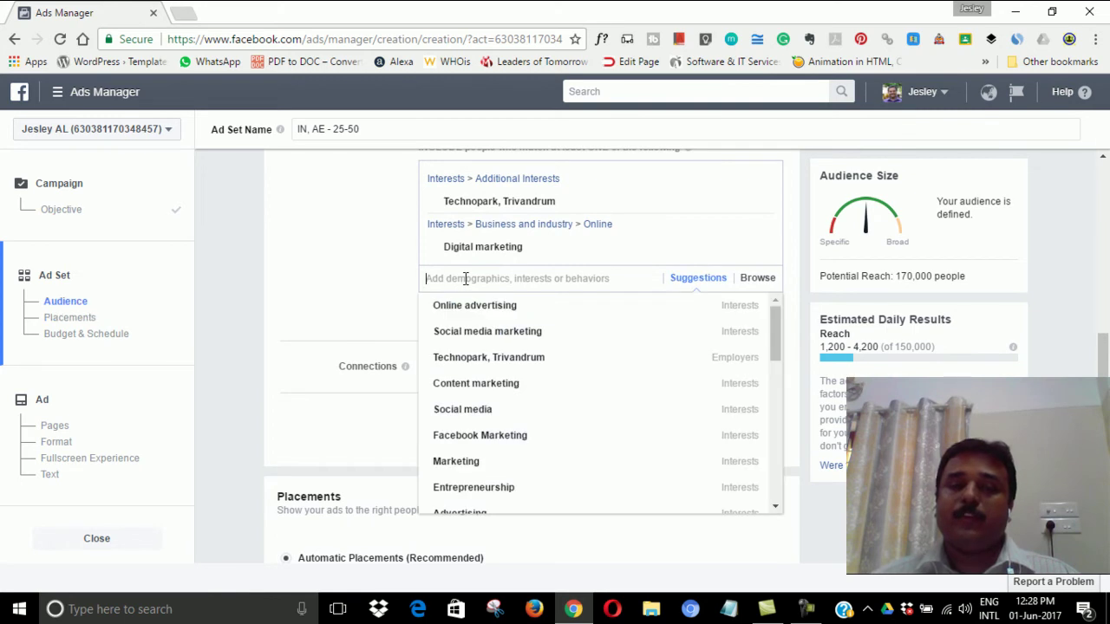
type("online mark")
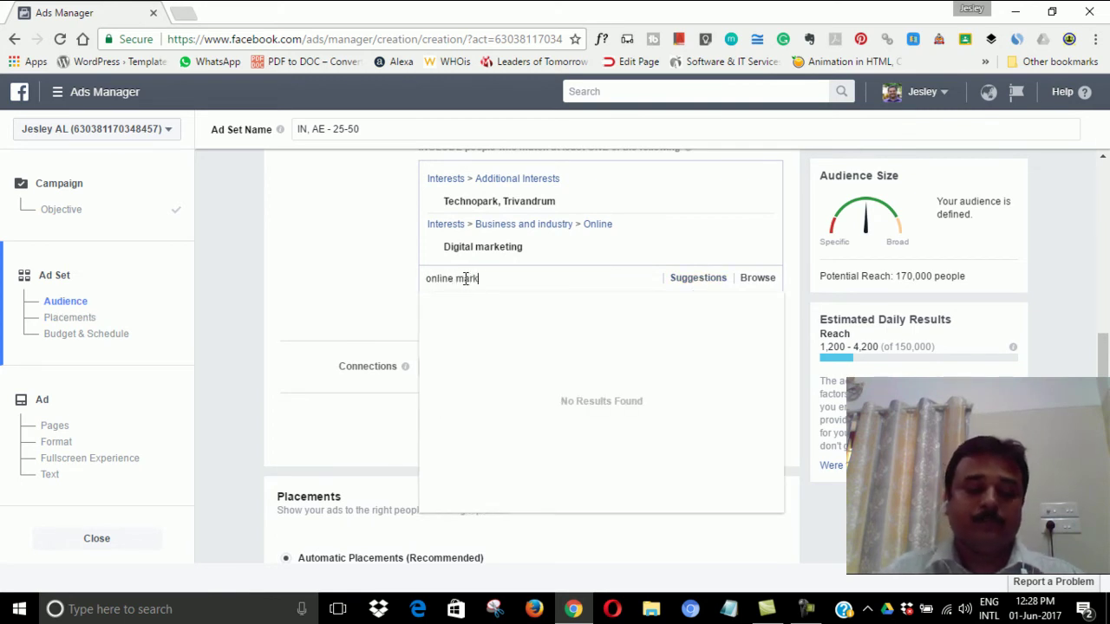
type("eting")
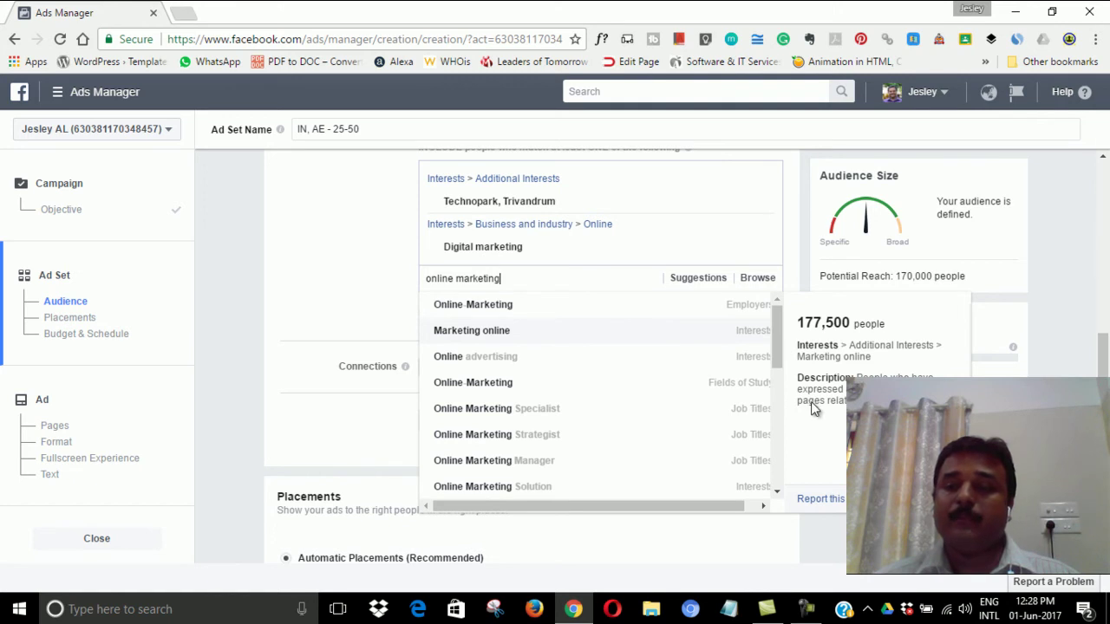
left_click(492, 334)
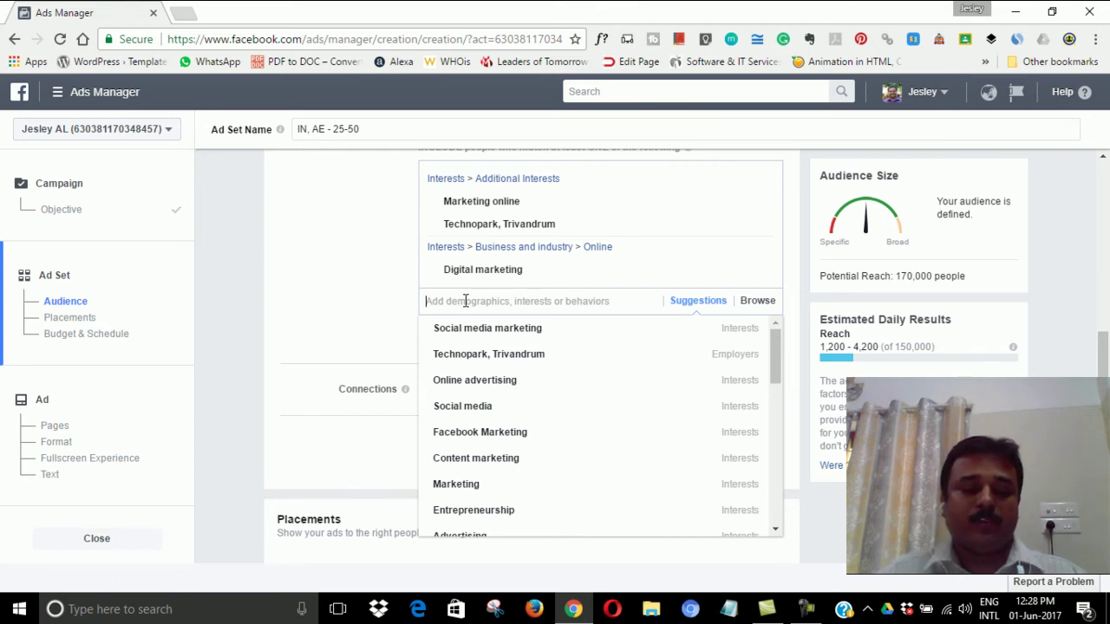
Search the detailed targeting options for "topgear maga" and include the Top Gear (magazine) interest.
type("t")
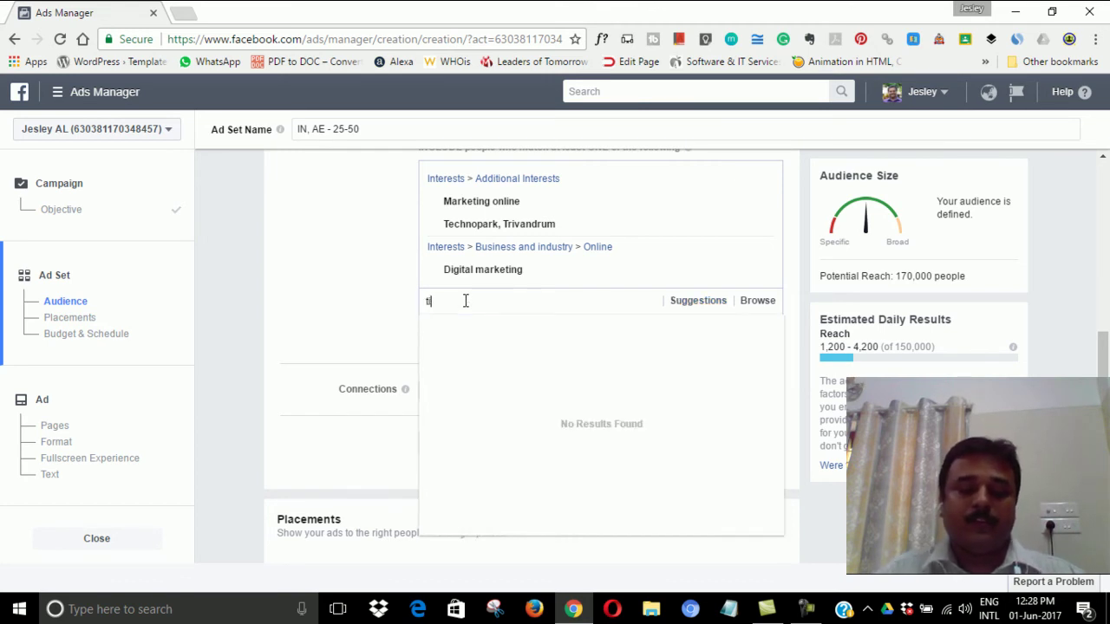
type("opgear")
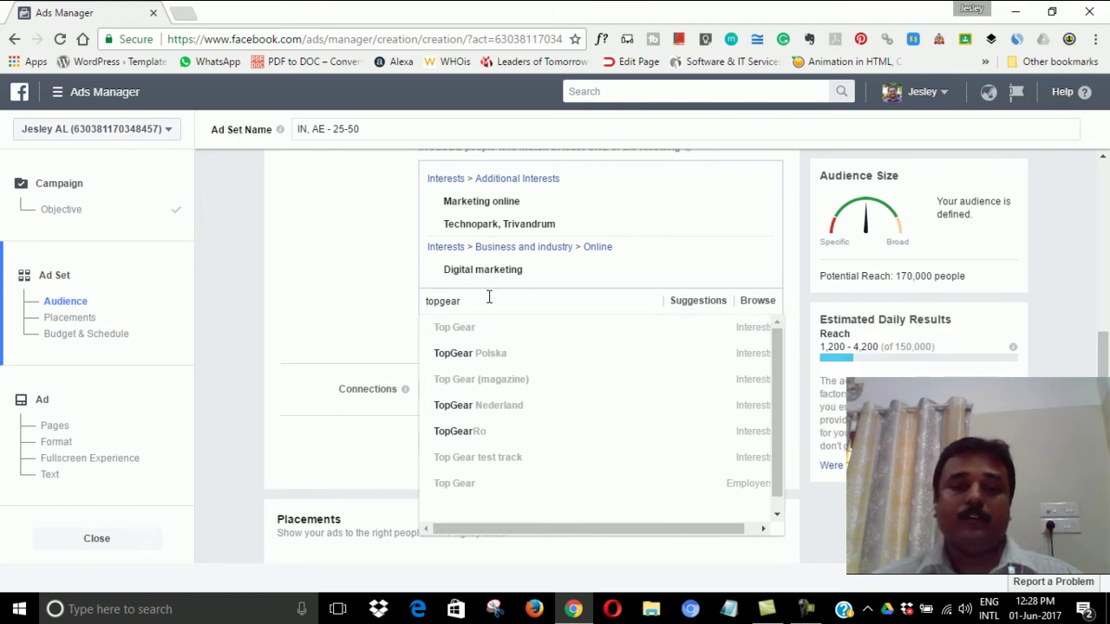
type("amga")
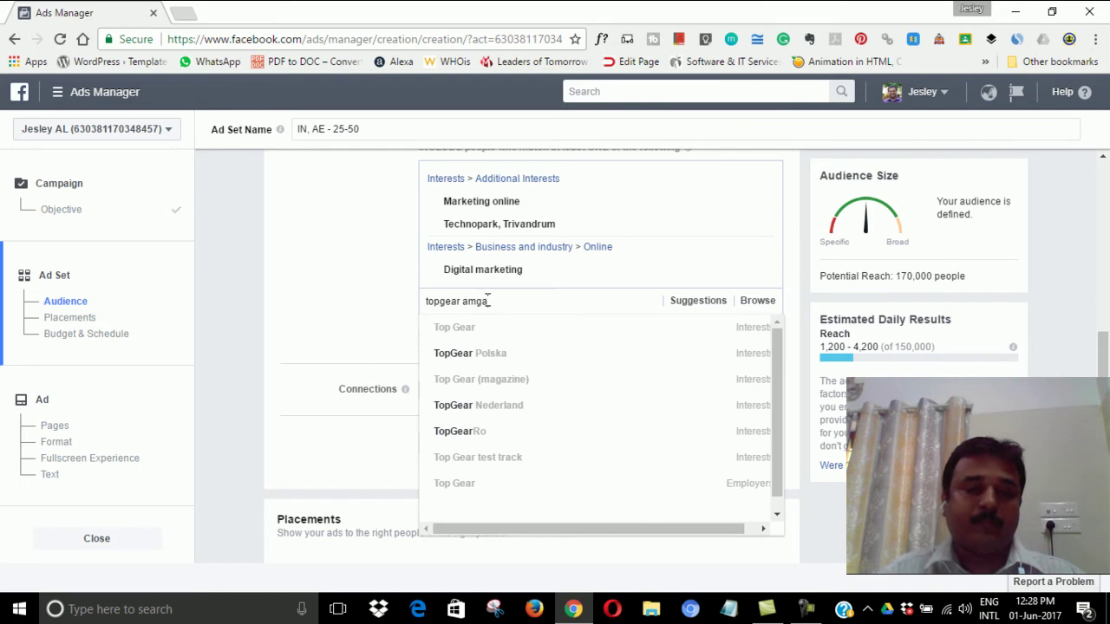
key("BackSpace")
key("BackSpace")
key("BackSpace")
key("BackSpace")
type("maga")
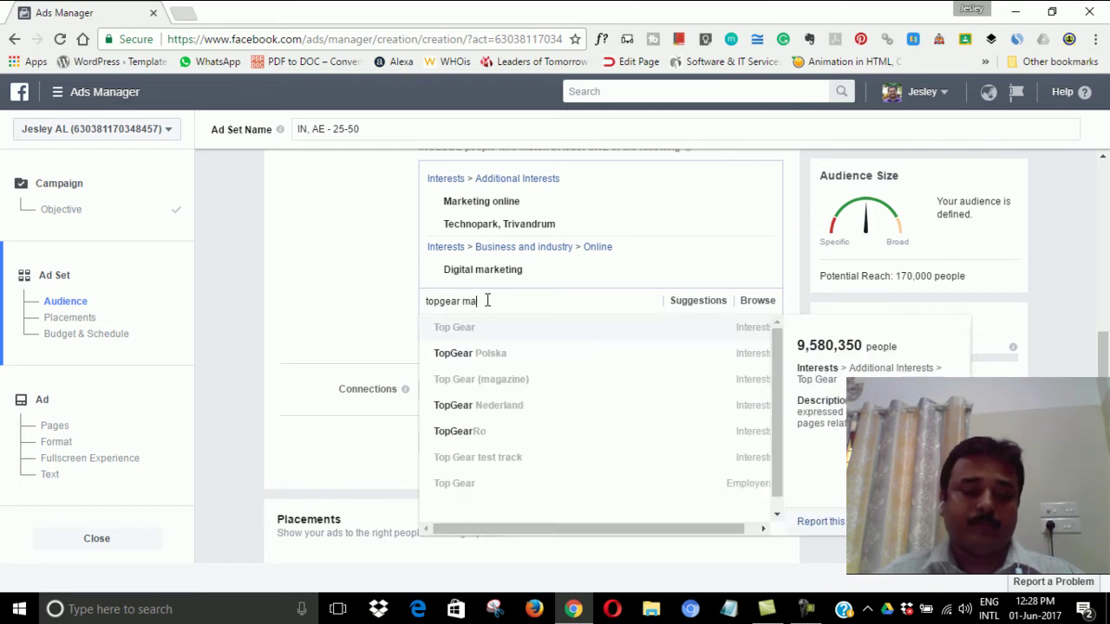
mouse_move(503, 364)
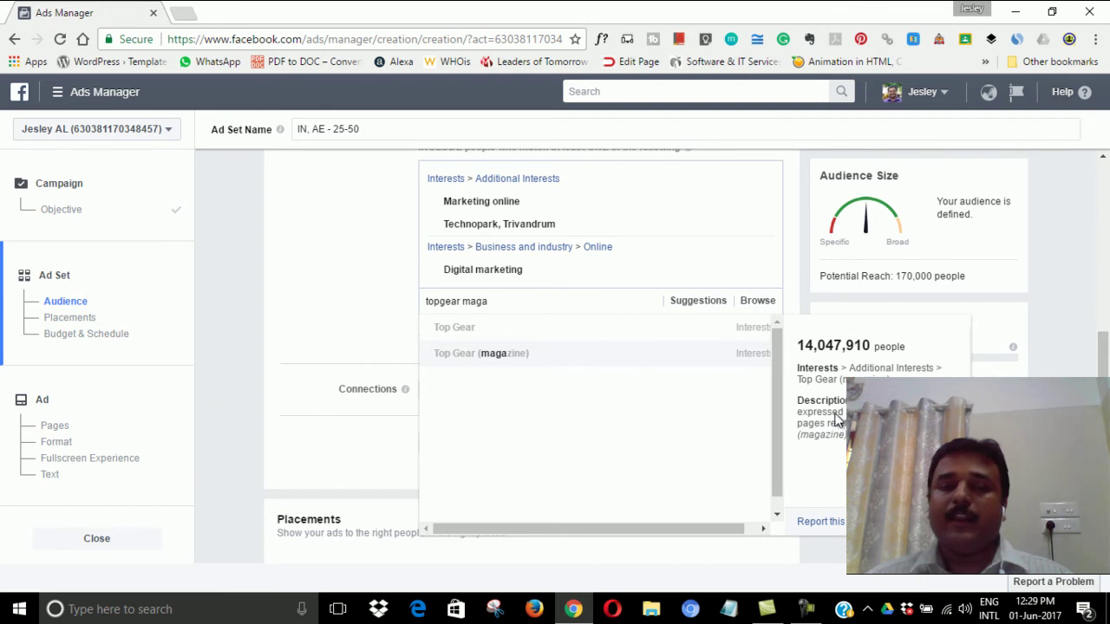
left_click(472, 354)
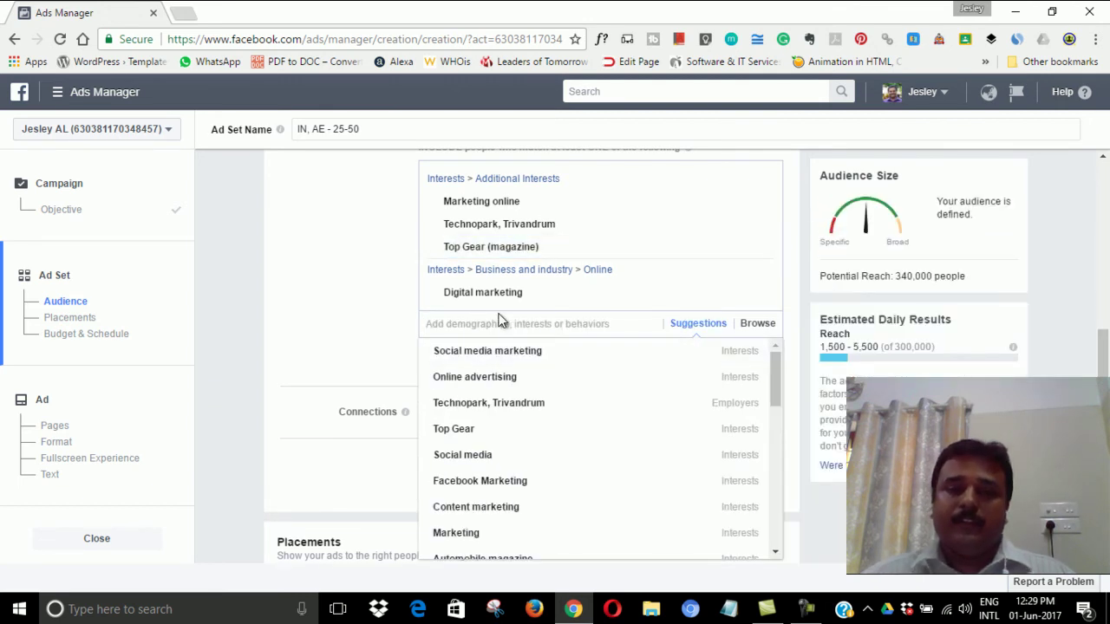
left_click(347, 325)
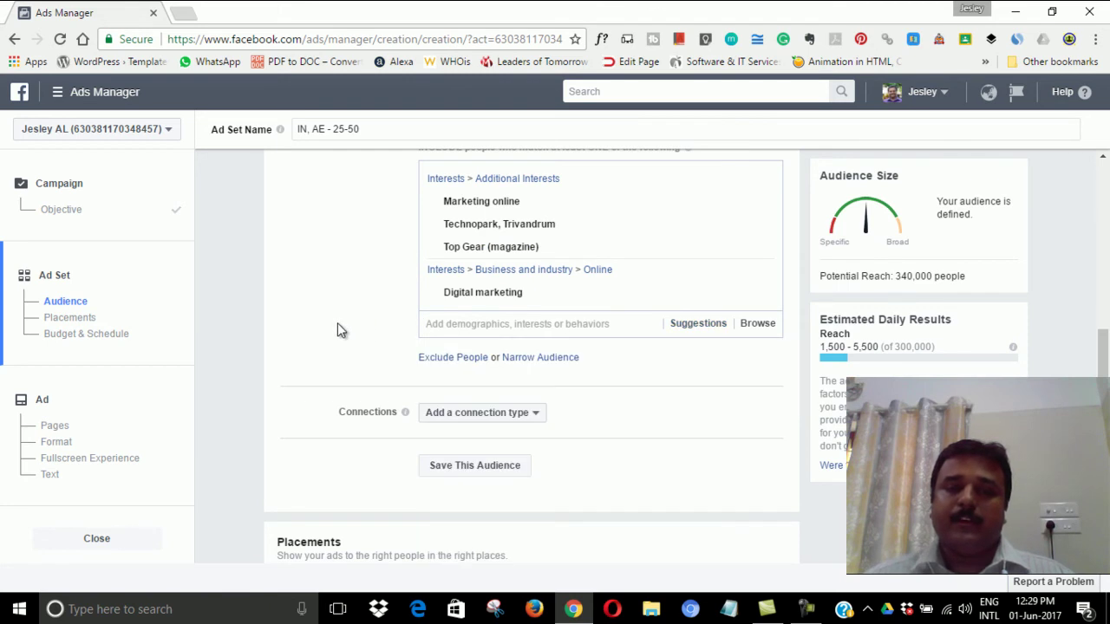
Narrow the audience to people who must also match the employer CEO or the job title CEO/Founder/Owner.
scroll(338, 322, "down", 1)
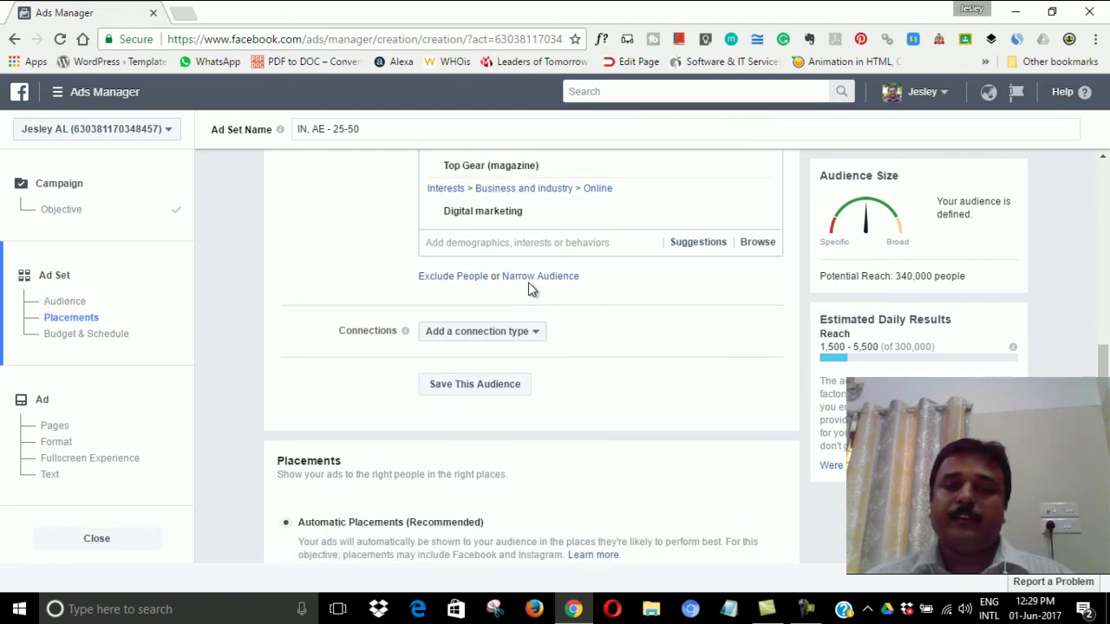
scroll(589, 352, "up", 2)
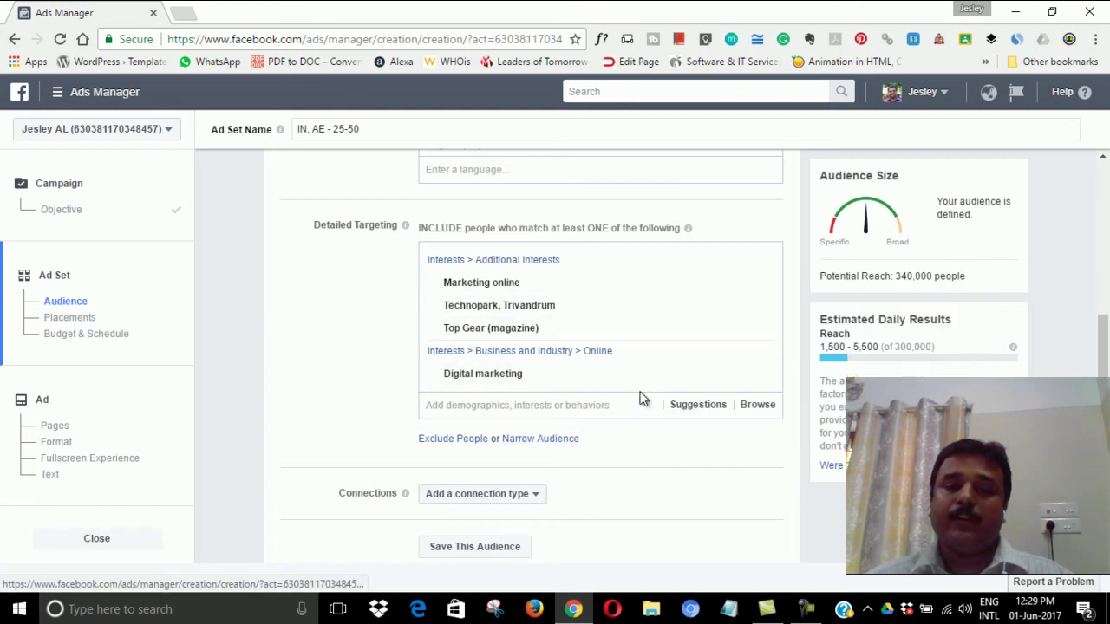
scroll(606, 397, "down", 1)
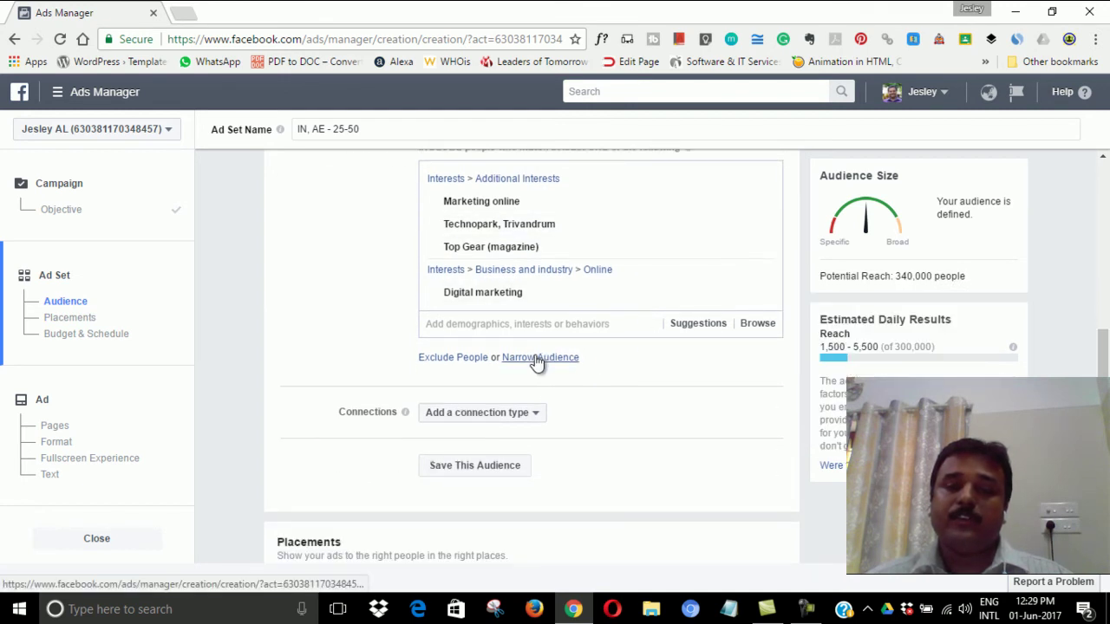
left_click(537, 359)
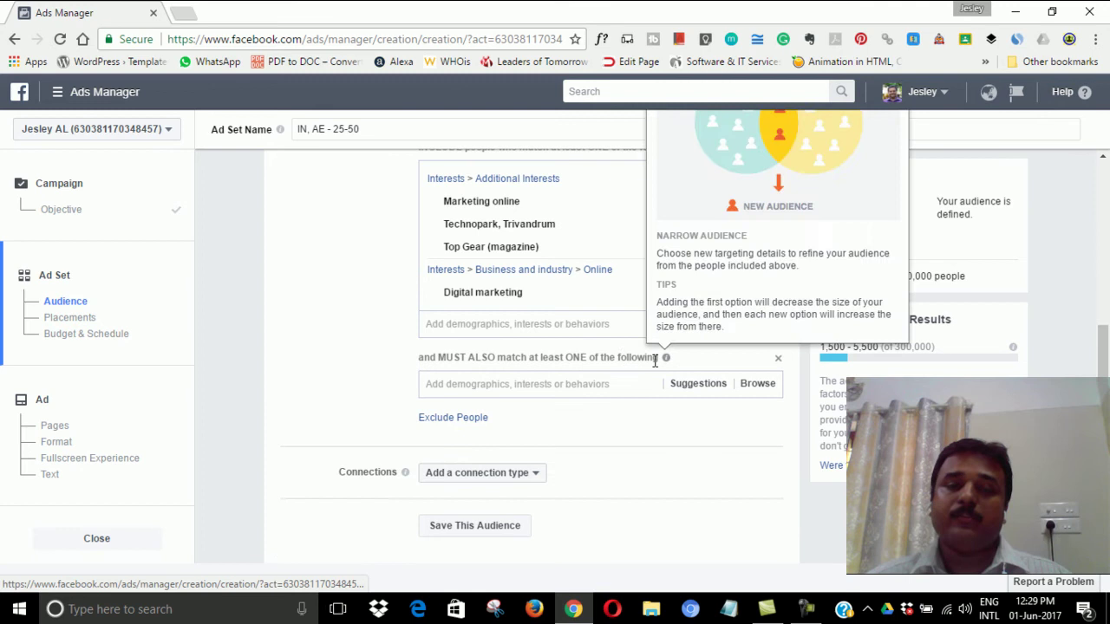
left_click(445, 385)
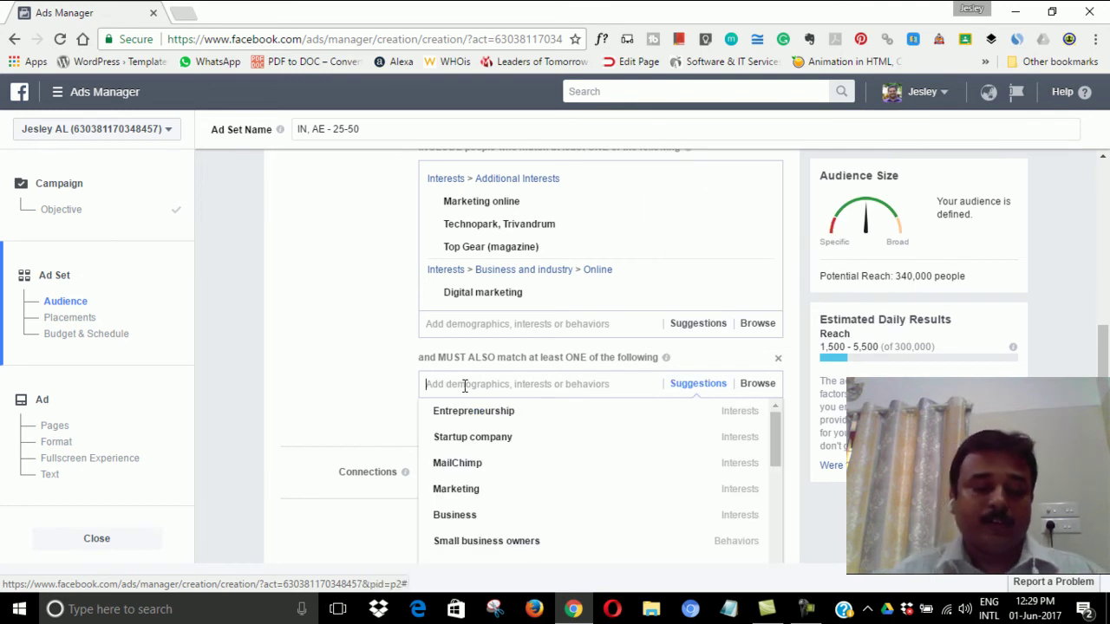
type("a")
key("BackSpace")
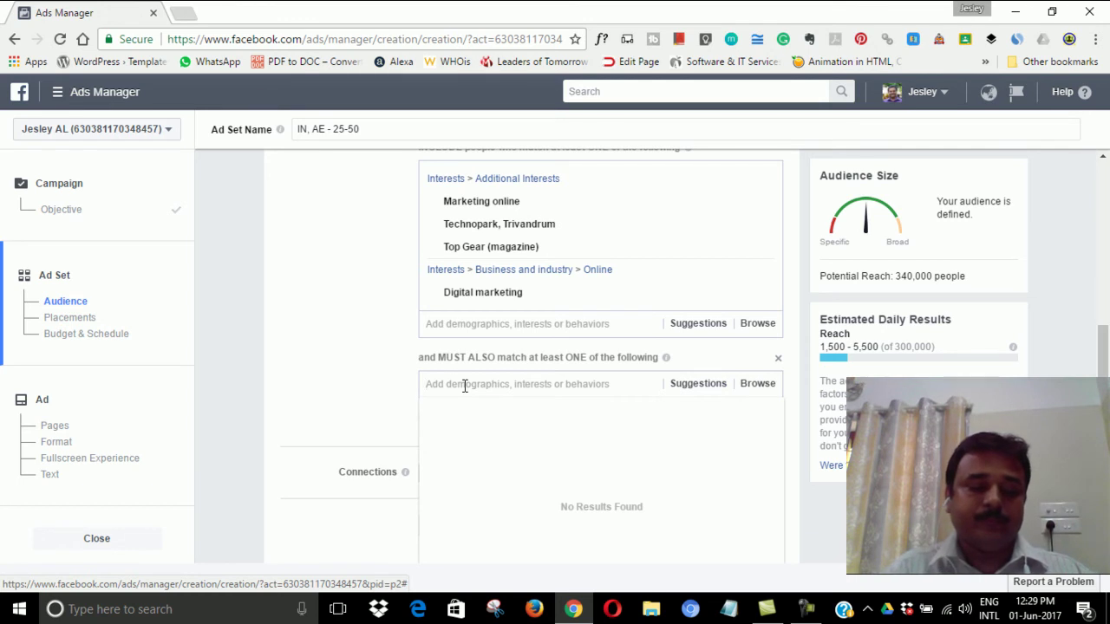
type("e")
type("e")
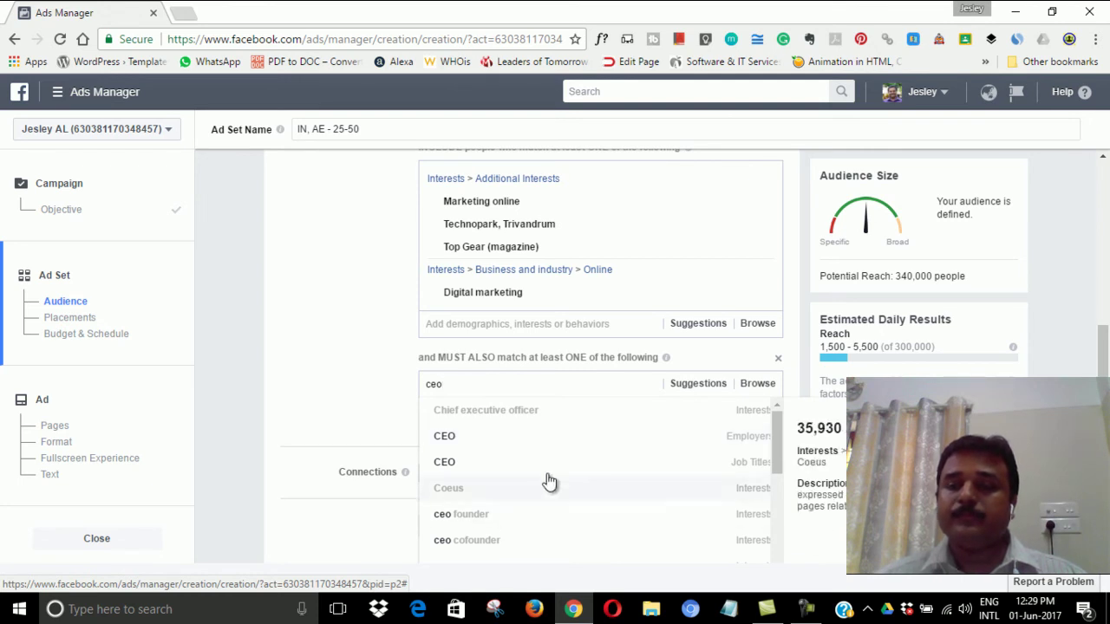
left_click(492, 437)
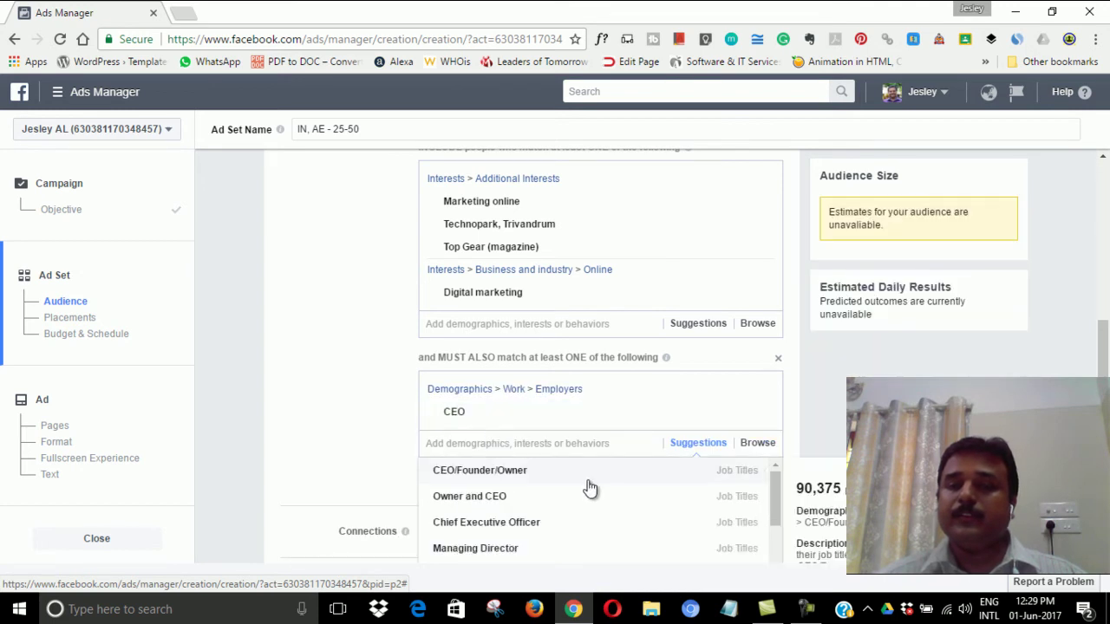
left_click(496, 479)
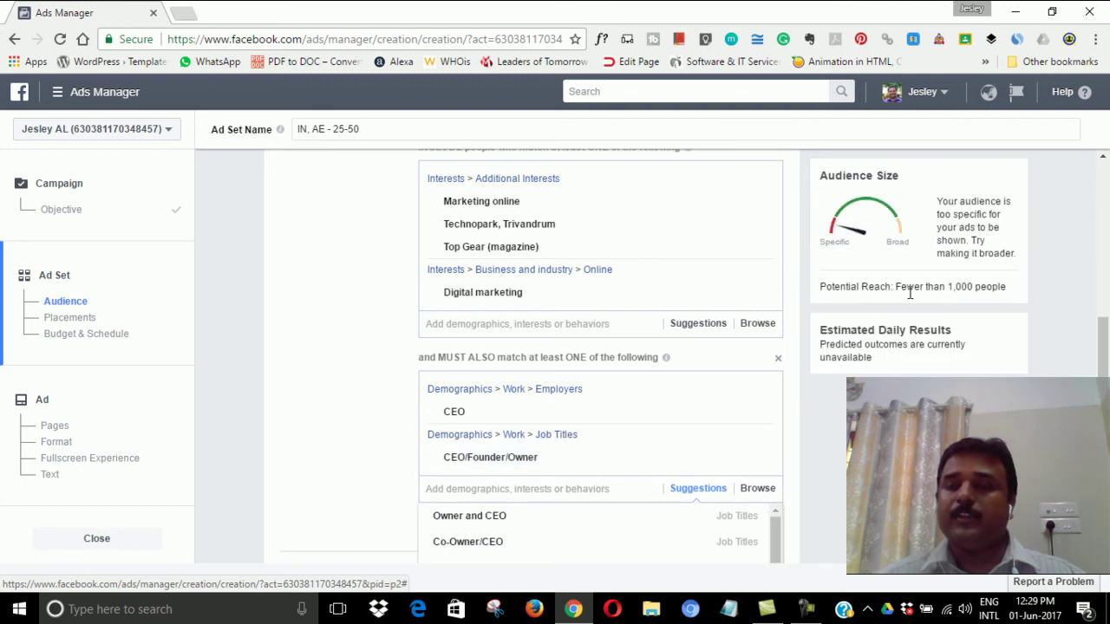
Review the potential reach of the narrowed audience and compare the included interests with the must-also-match work demographics.
left_click_drag(892, 286, 948, 287)
left_click(973, 286)
left_click(961, 287)
mouse_move(621, 220)
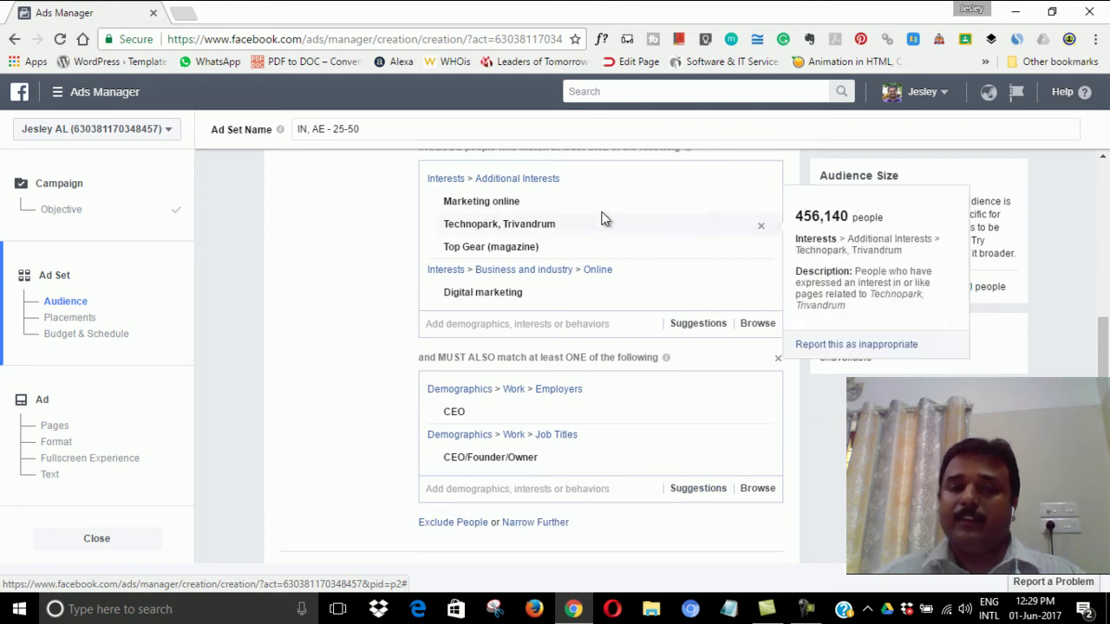
mouse_move(581, 199)
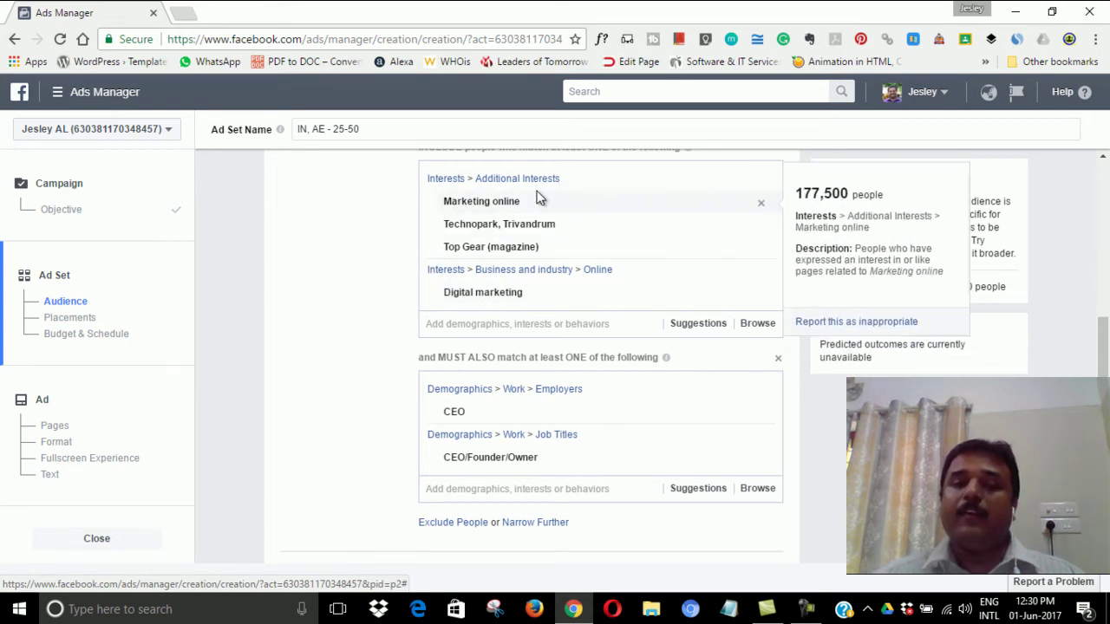
mouse_move(447, 411)
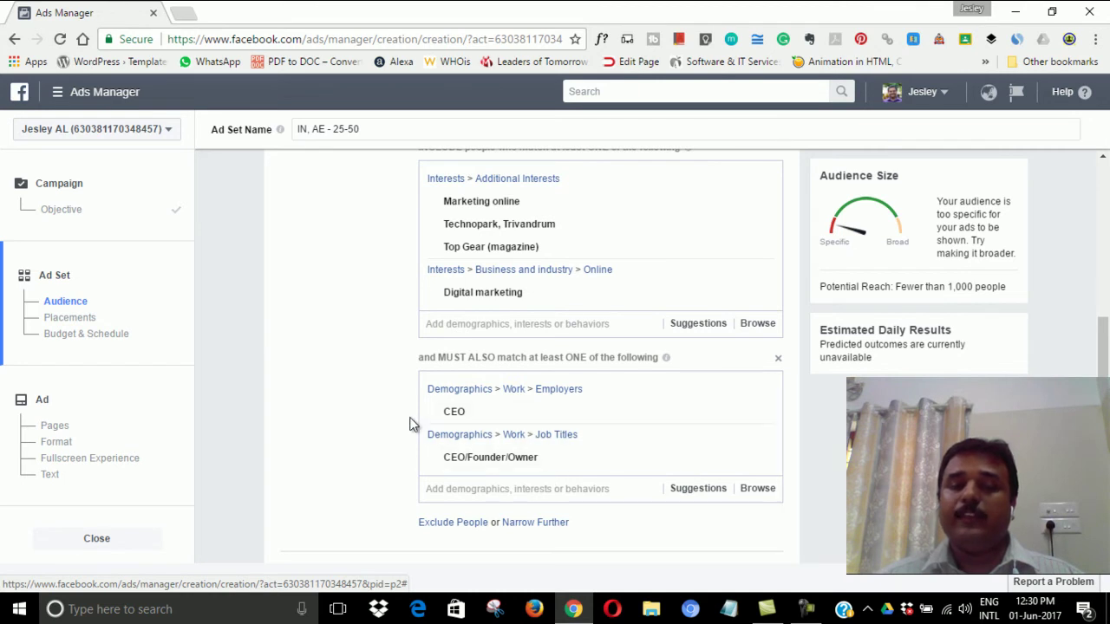
mouse_move(421, 462)
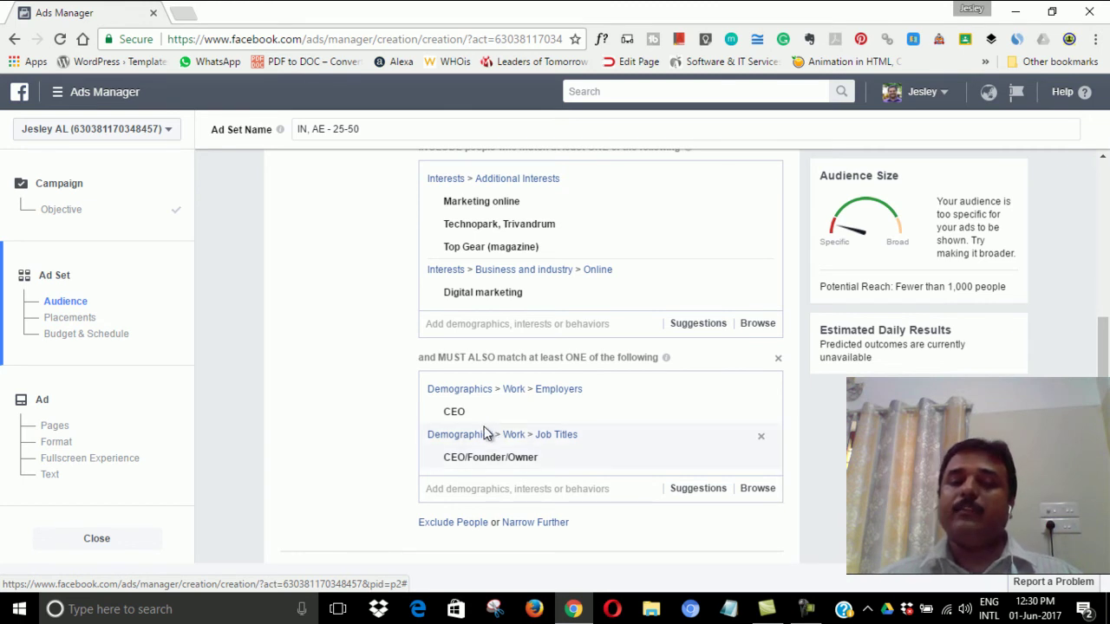
mouse_move(484, 403)
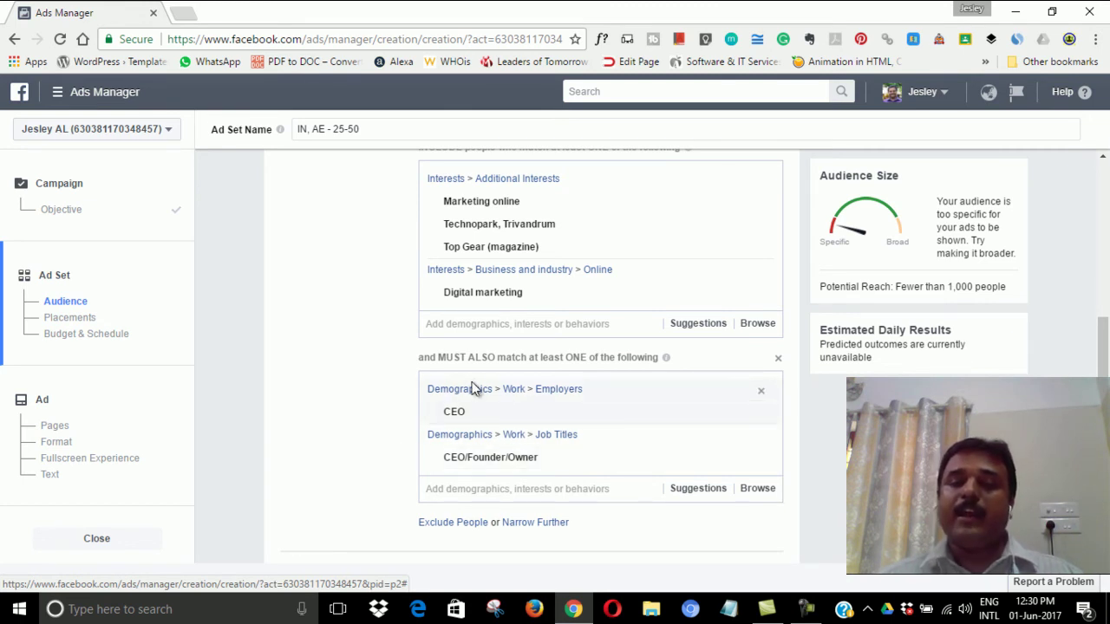
left_click(535, 323)
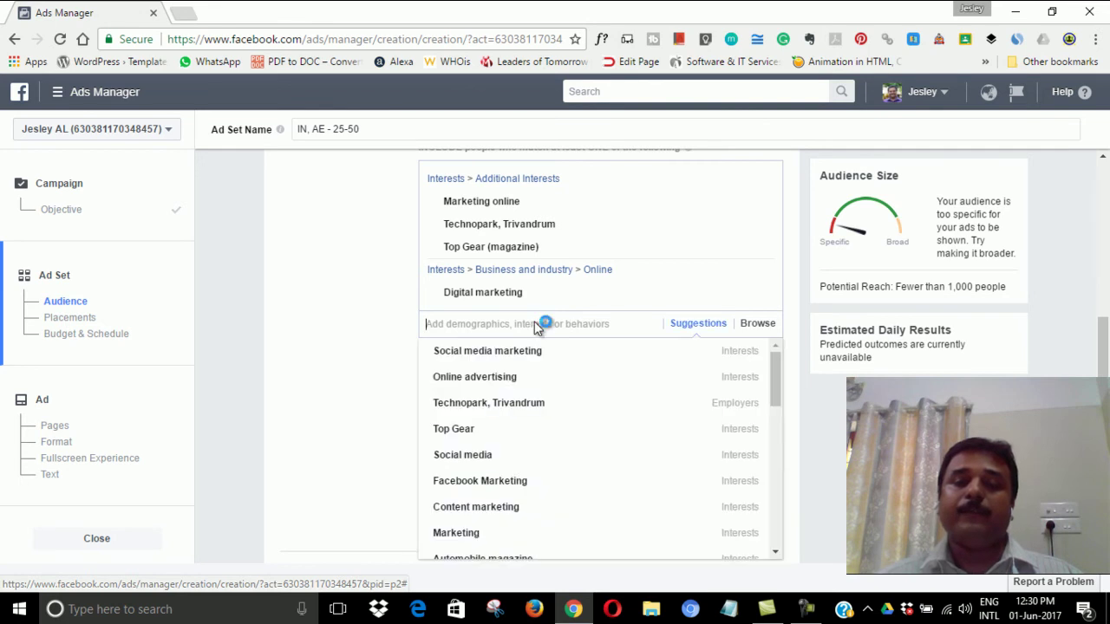
left_click(356, 342)
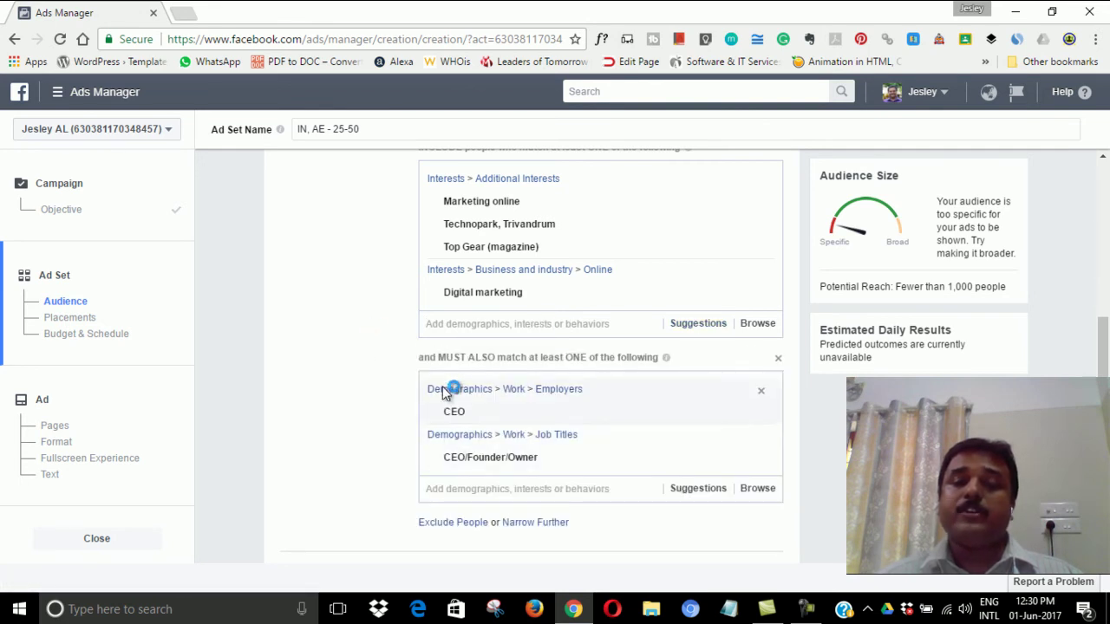
mouse_move(536, 429)
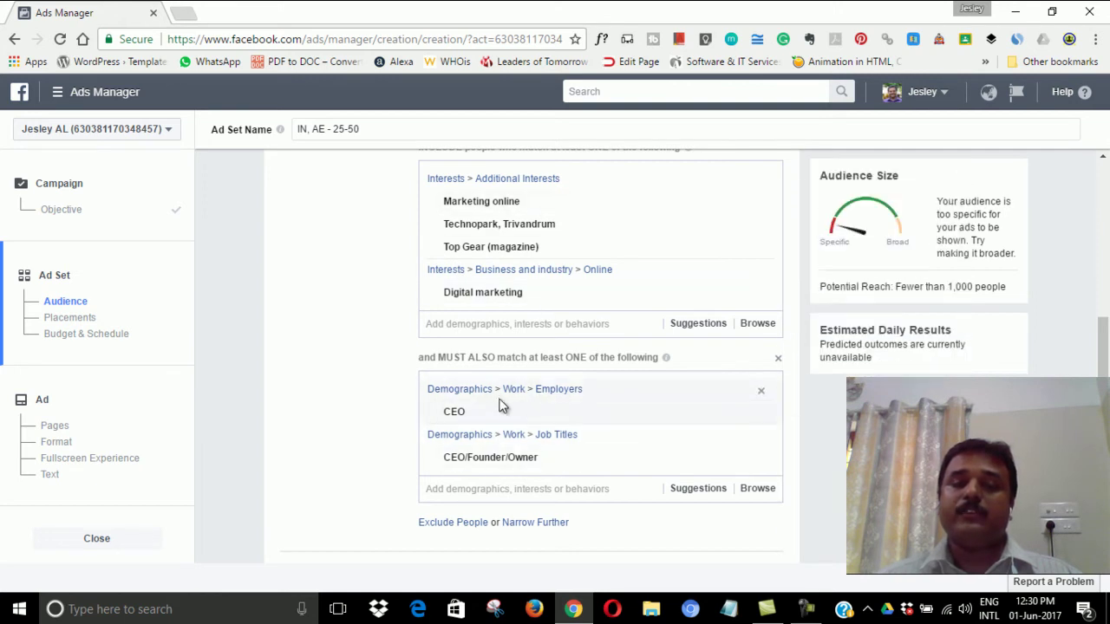
Add a Facebook Pages connection that excludes people who like your Page.
mouse_move(512, 473)
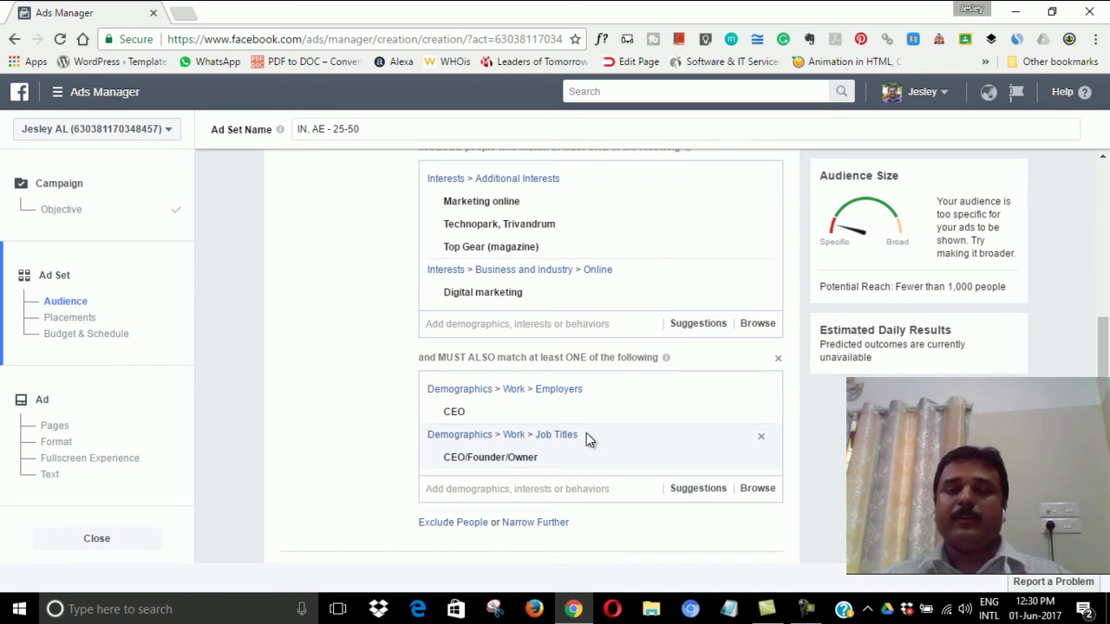
scroll(341, 436, "down", 2)
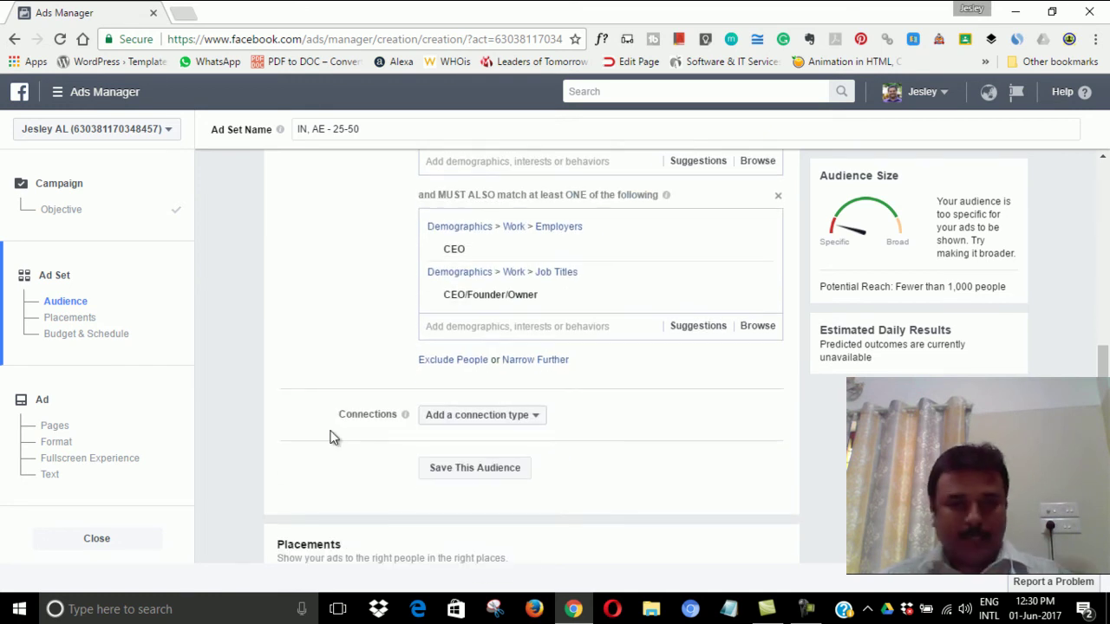
scroll(319, 439, "down", 1)
left_click(538, 338)
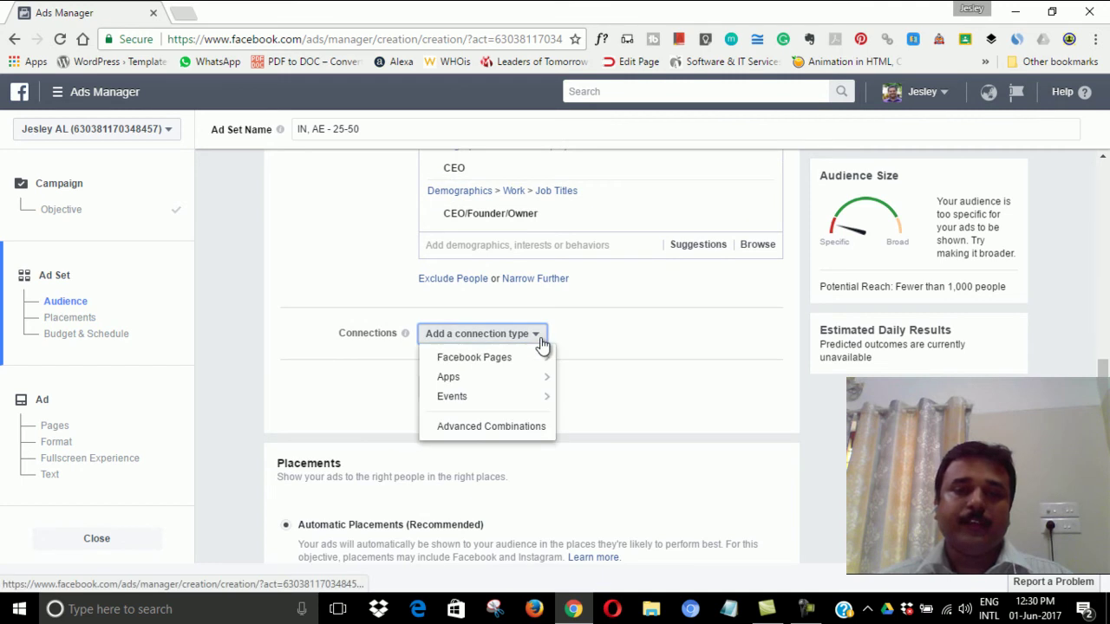
mouse_move(521, 360)
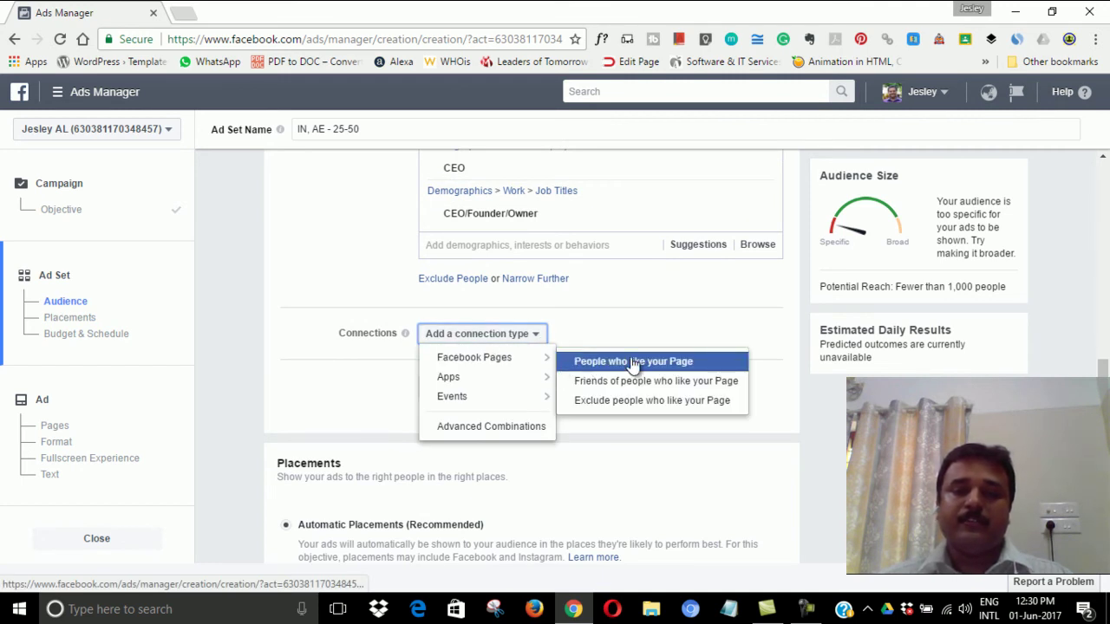
left_click(631, 401)
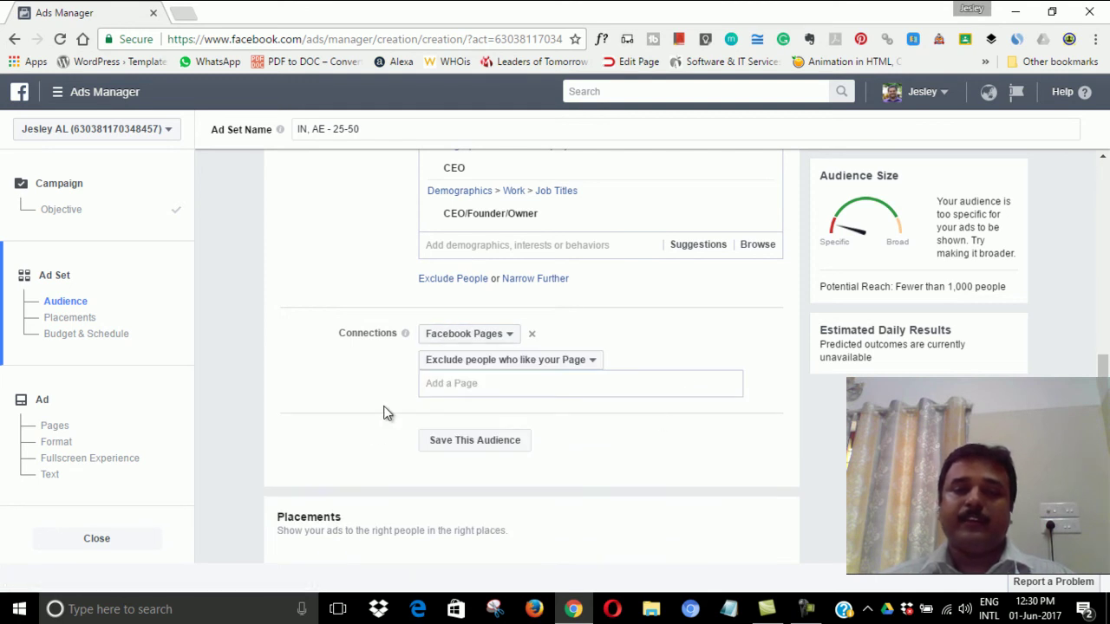
Set the ad set's daily budget to ₹1000 in the budget and schedule settings.
scroll(347, 416, "down", 3)
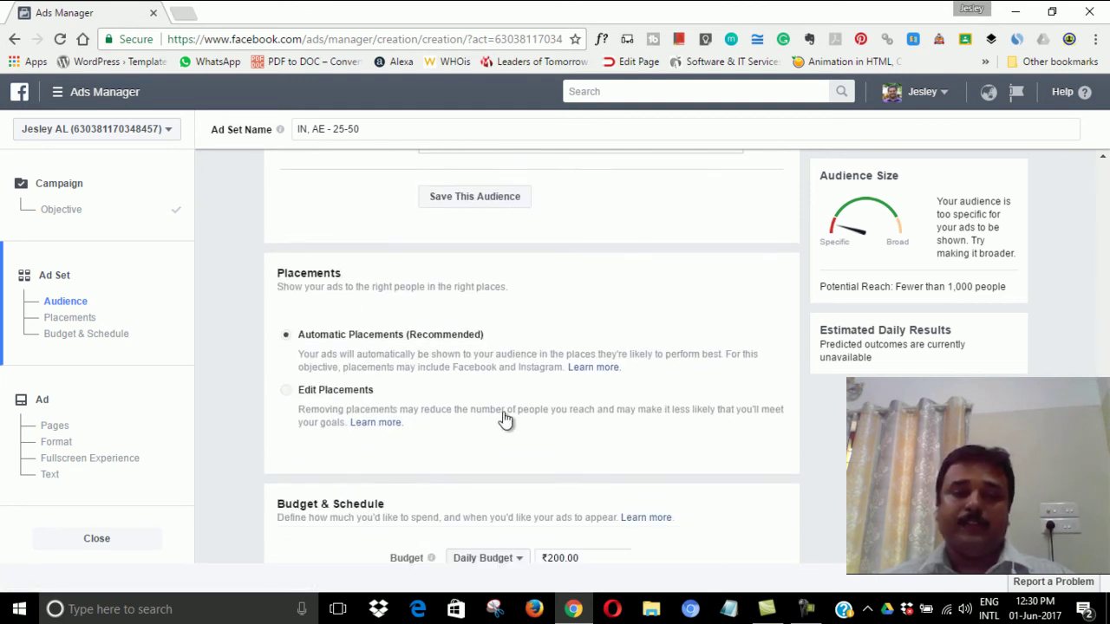
scroll(503, 419, "down", 1)
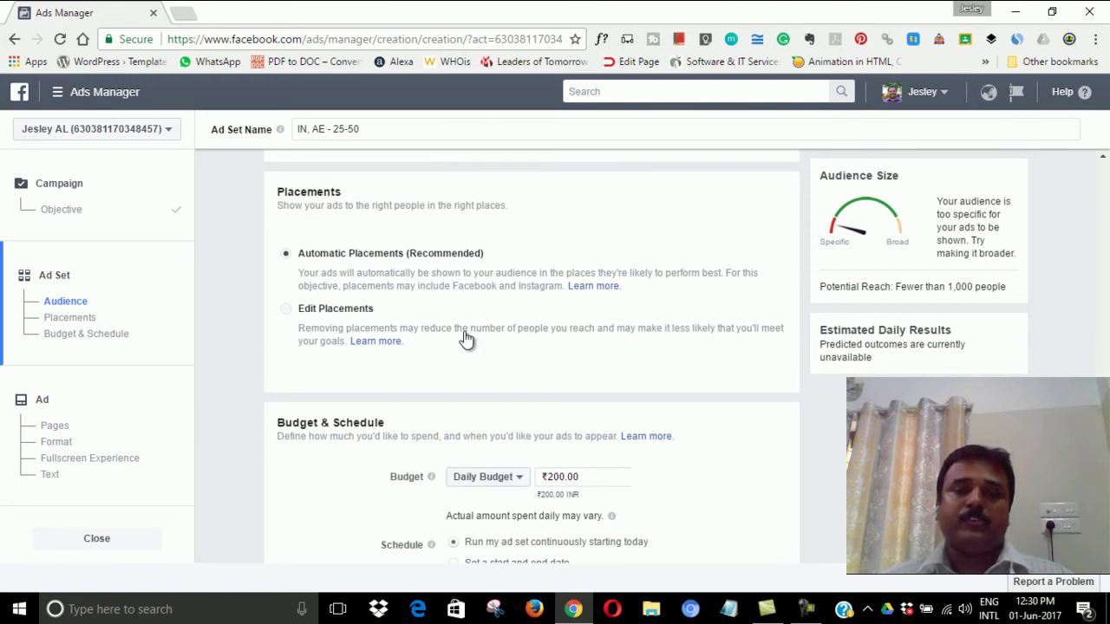
scroll(472, 321, "down", 1)
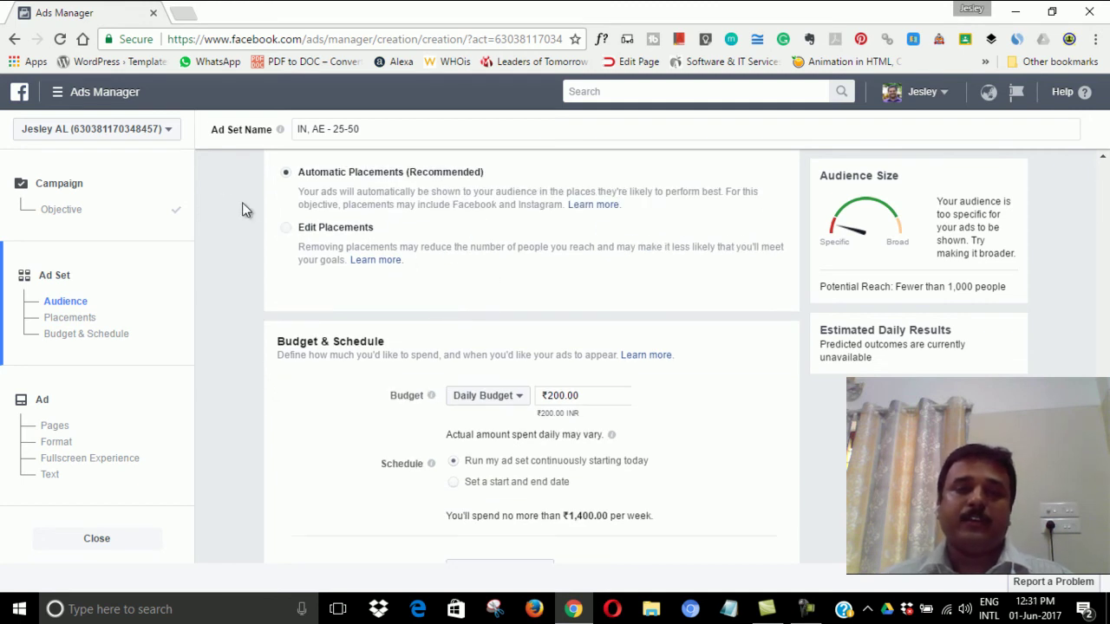
scroll(652, 227, "down", 1)
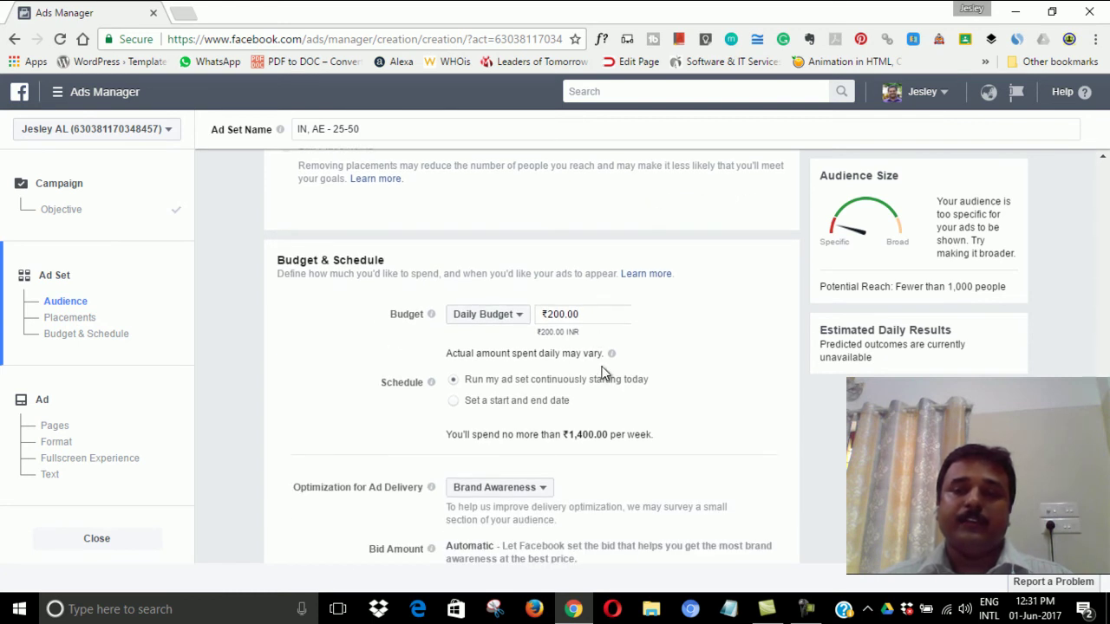
left_click(555, 317)
mouse_move(611, 353)
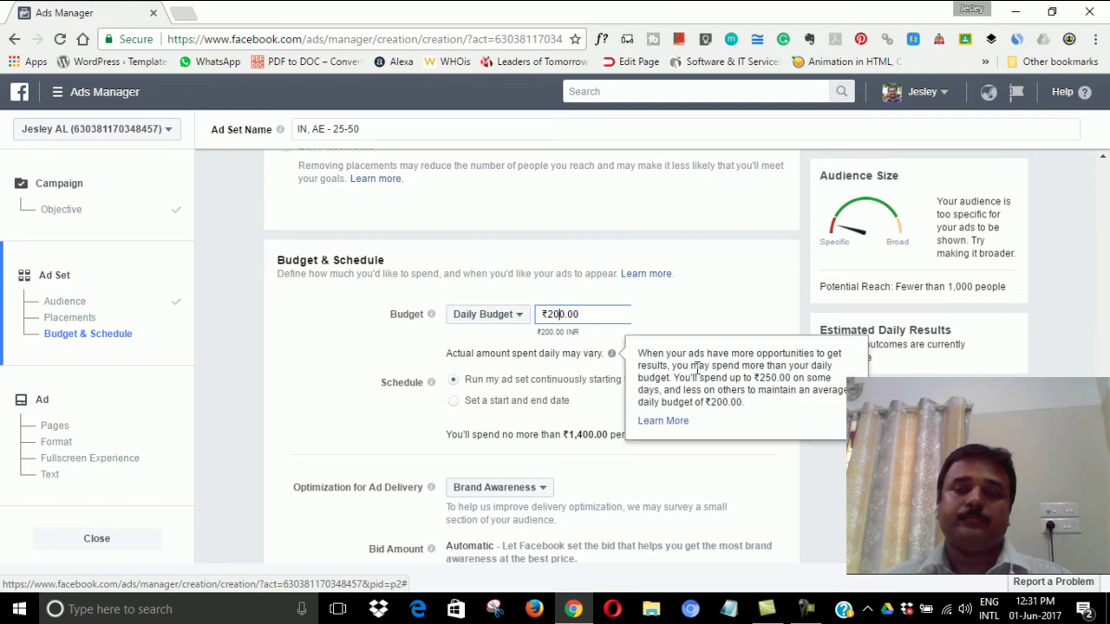
left_click(566, 317)
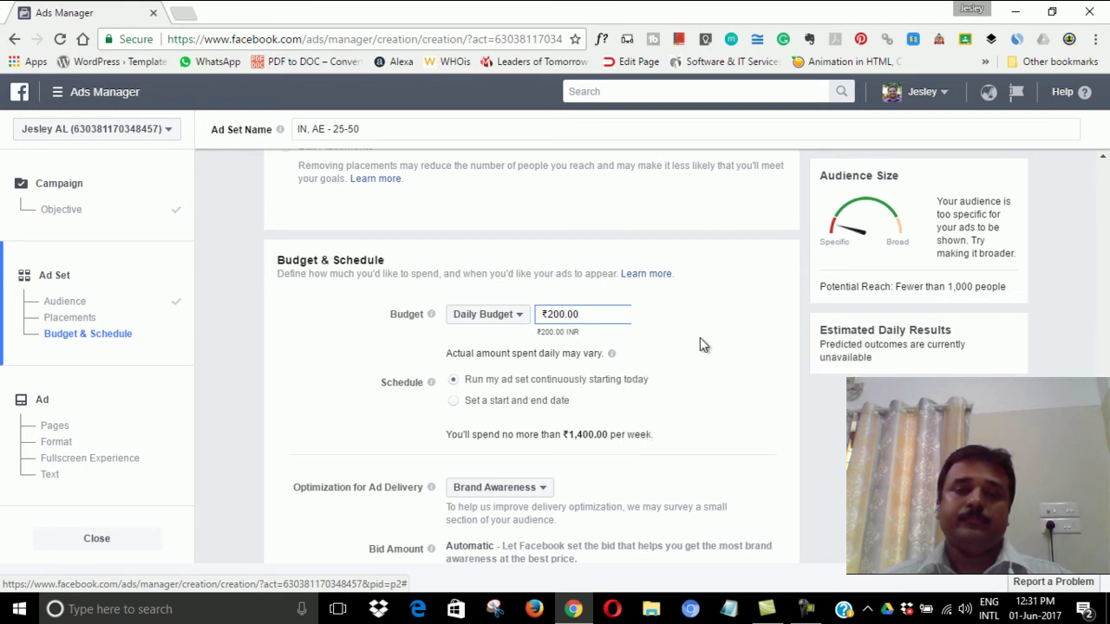
key("BackSpace")
key("BackSpace")
key("BackSpace")
type("1000")
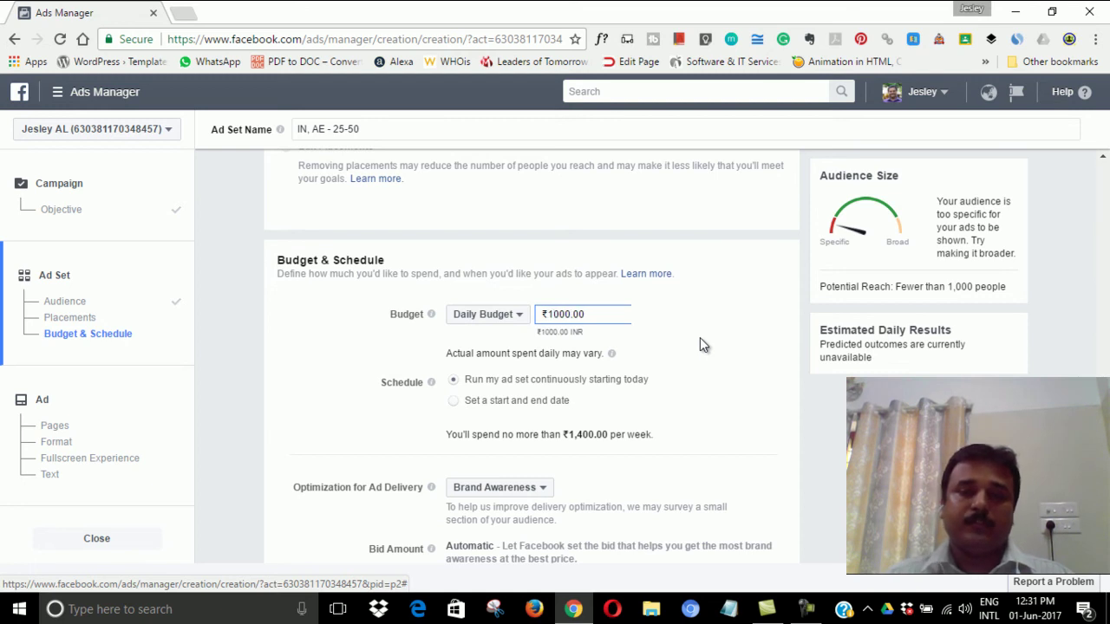
left_click(756, 385)
Remove the must-also-match job title CEO/Founder/Owner and employer CEO from the audience's detailed targeting.
scroll(715, 429, "up", 2)
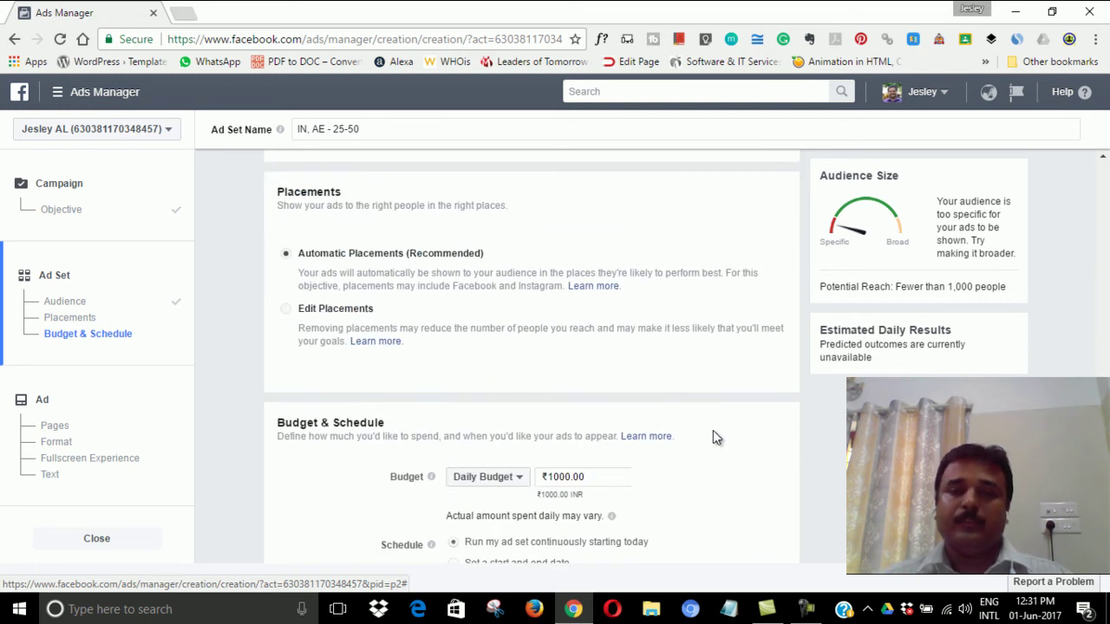
scroll(715, 443, "up", 6)
mouse_move(750, 379)
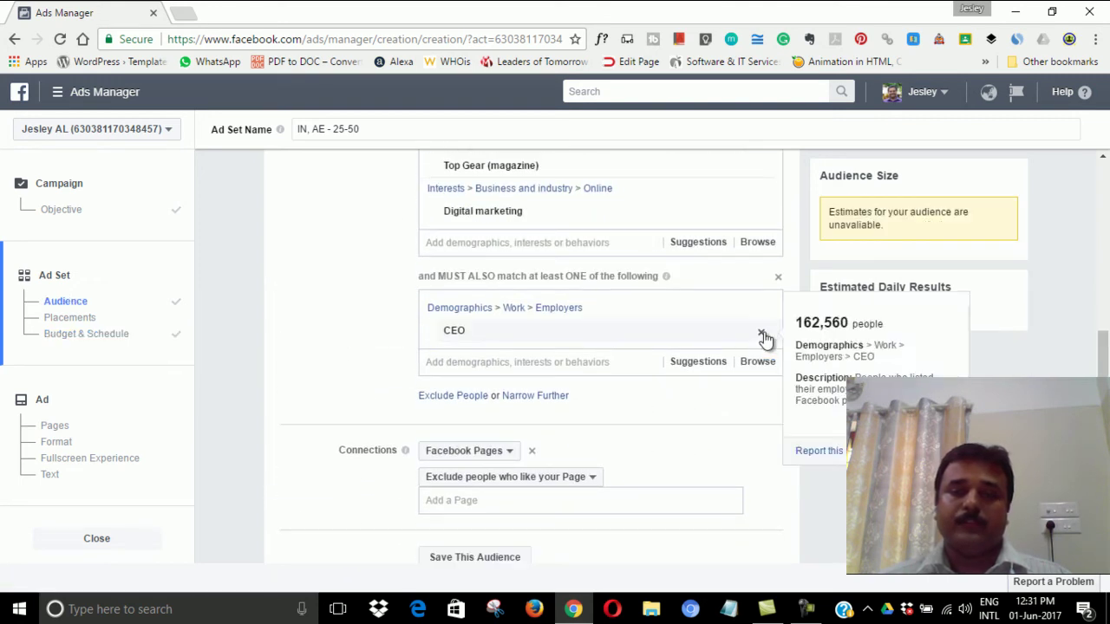
left_click(762, 319)
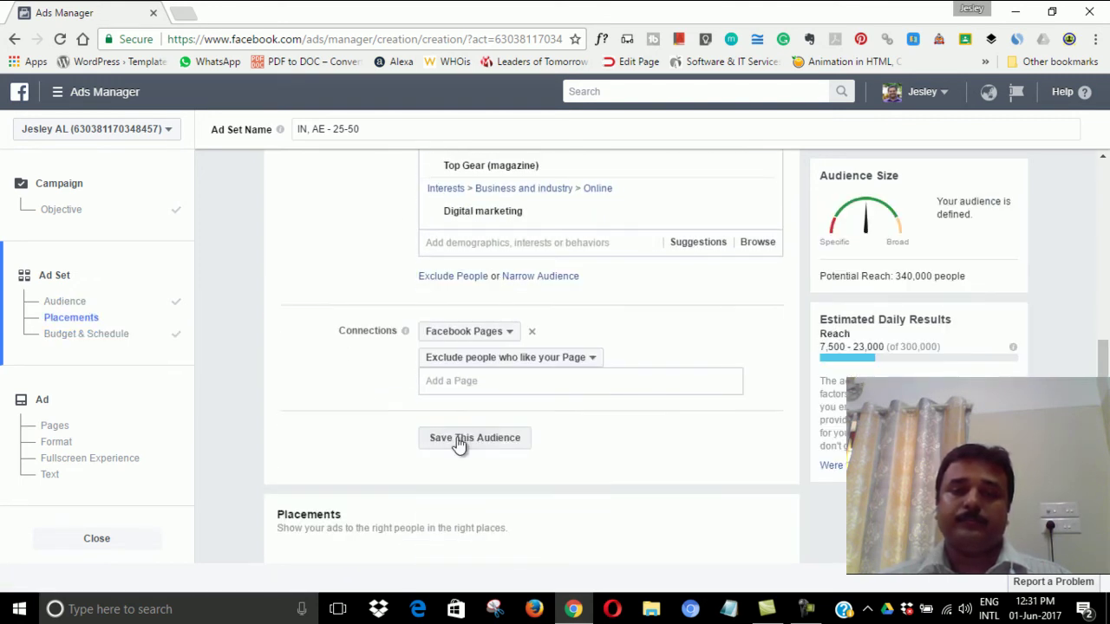
Set the daily budget to ₹200 and check the estimated daily reach.
scroll(497, 431, "down", 5)
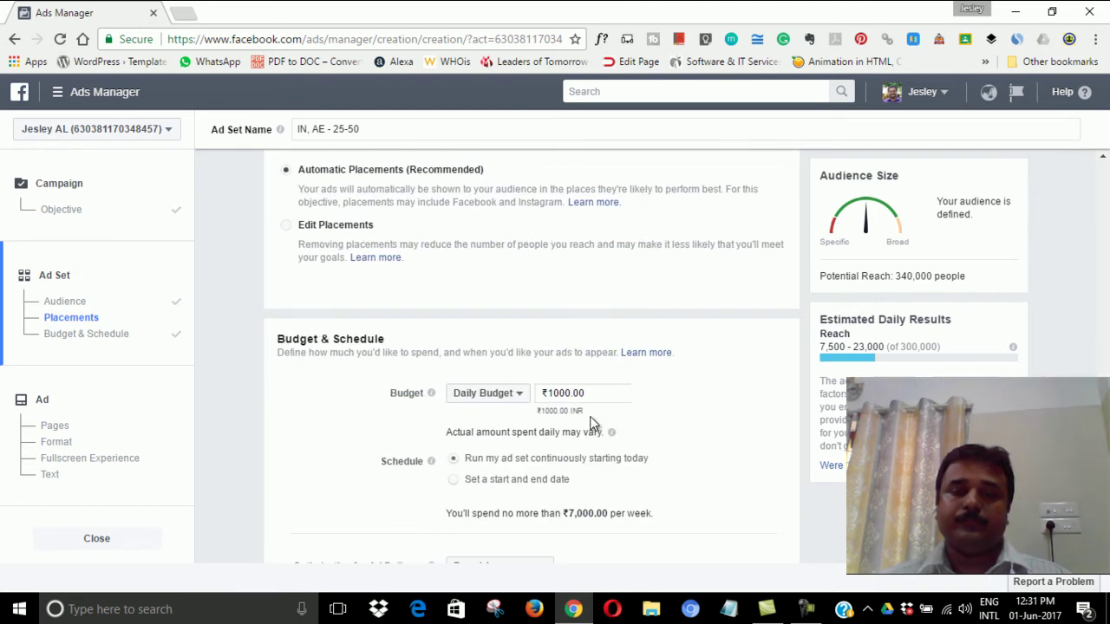
left_click(569, 393)
key("BackSpace")
key("BackSpace")
key("BackSpace")
type("200")
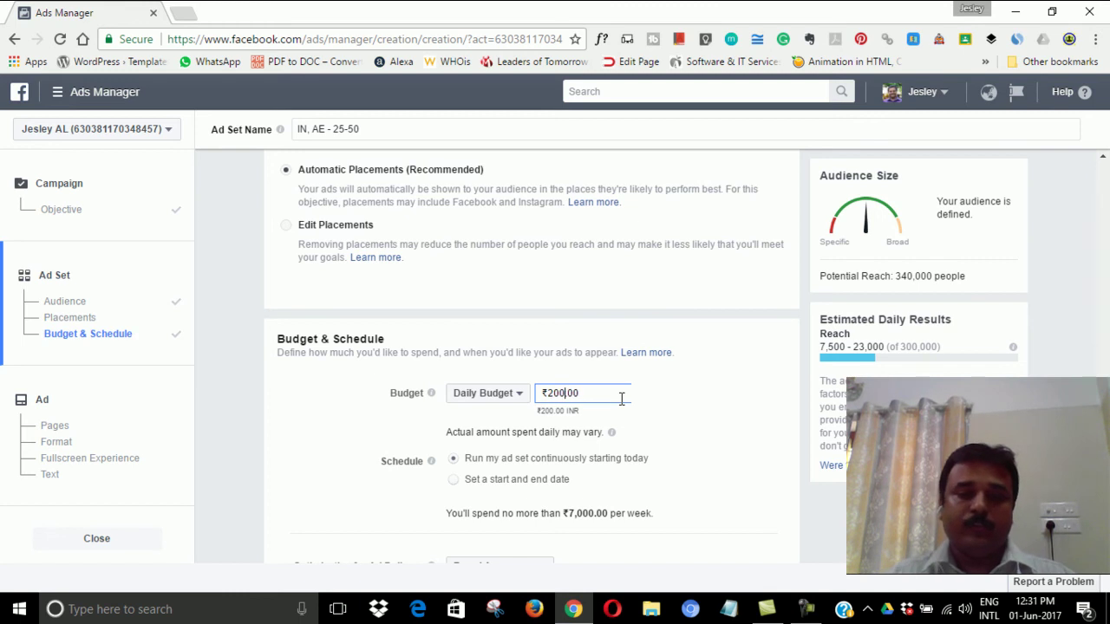
left_click(708, 441)
left_click_drag(822, 346, 876, 345)
left_click(751, 415)
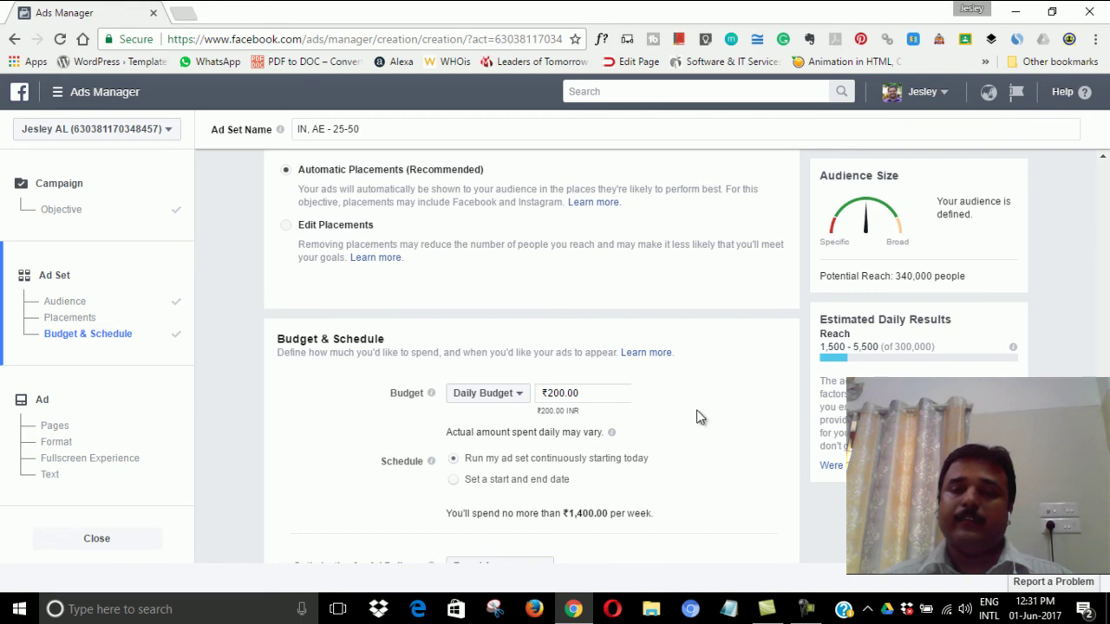
Set the daily budget to ₹500 and compare the estimated daily reach.
left_click_drag(564, 395, 547, 395)
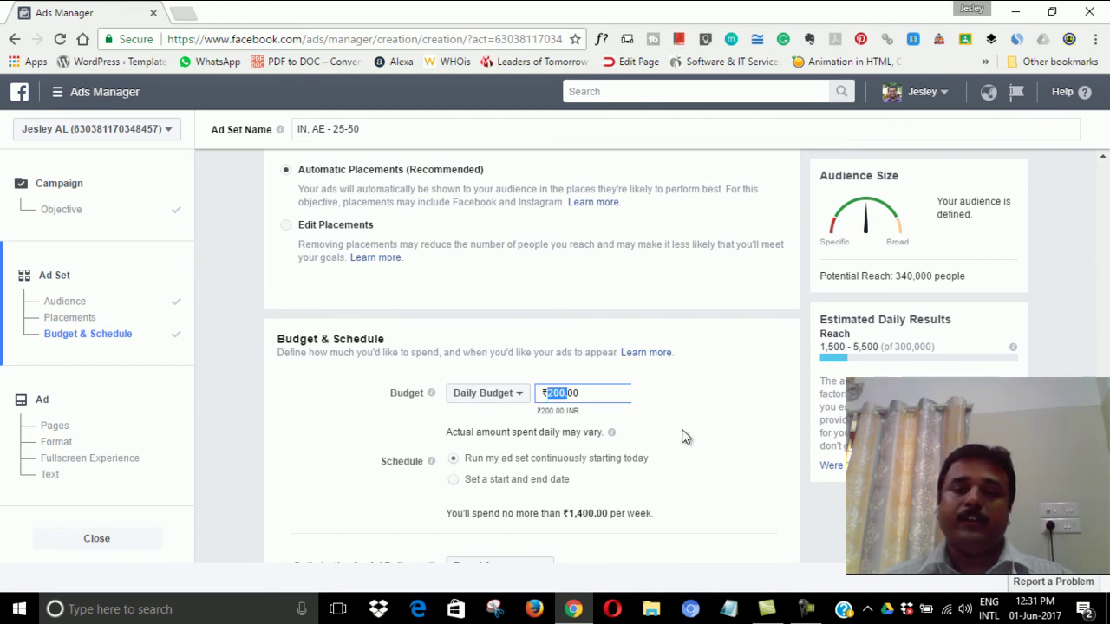
left_click(596, 393)
key("BackSpace")
key("BackSpace")
key("BackSpace")
key("BackSpace")
key("BackSpace")
type("500")
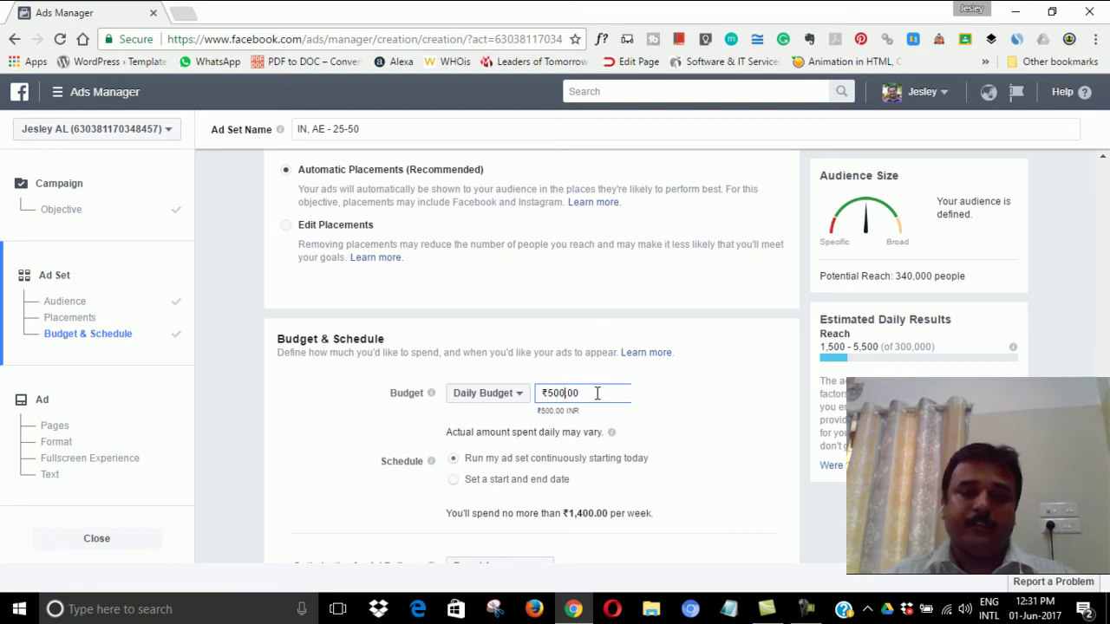
left_click(713, 436)
left_click_drag(824, 348, 884, 348)
Set the daily budget to ₹1000 for the continuously running ad set.
double_click(565, 394)
type("10000")
left_click(699, 434)
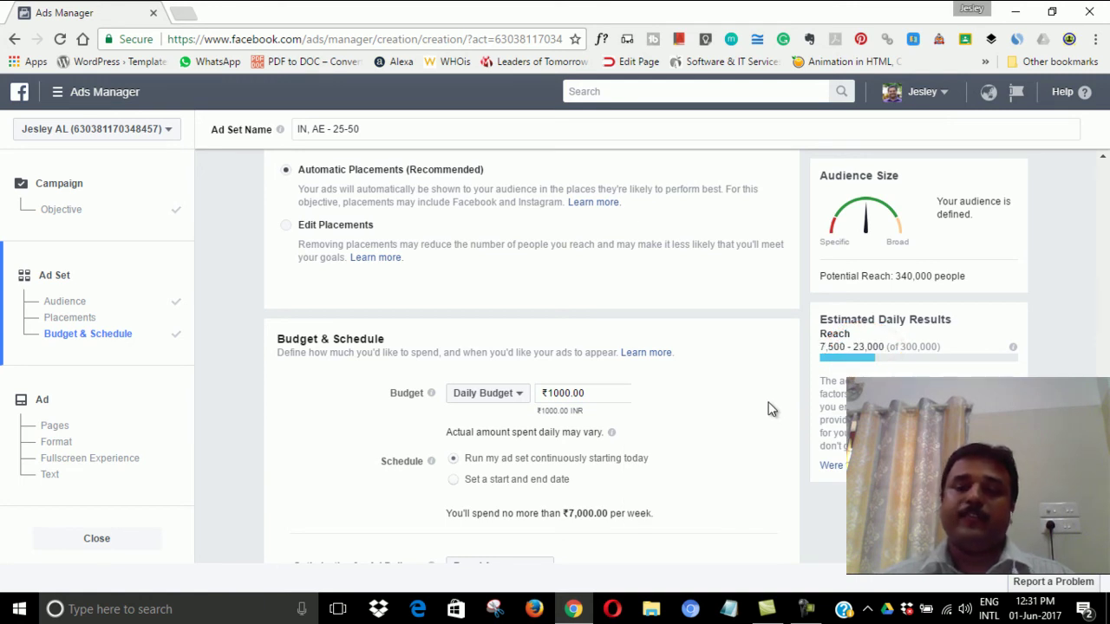
Review the schedule, optimization, bid and delivery settings of the ad set and continue to the ad setup.
scroll(767, 407, "down", 2)
scroll(759, 401, "up", 1)
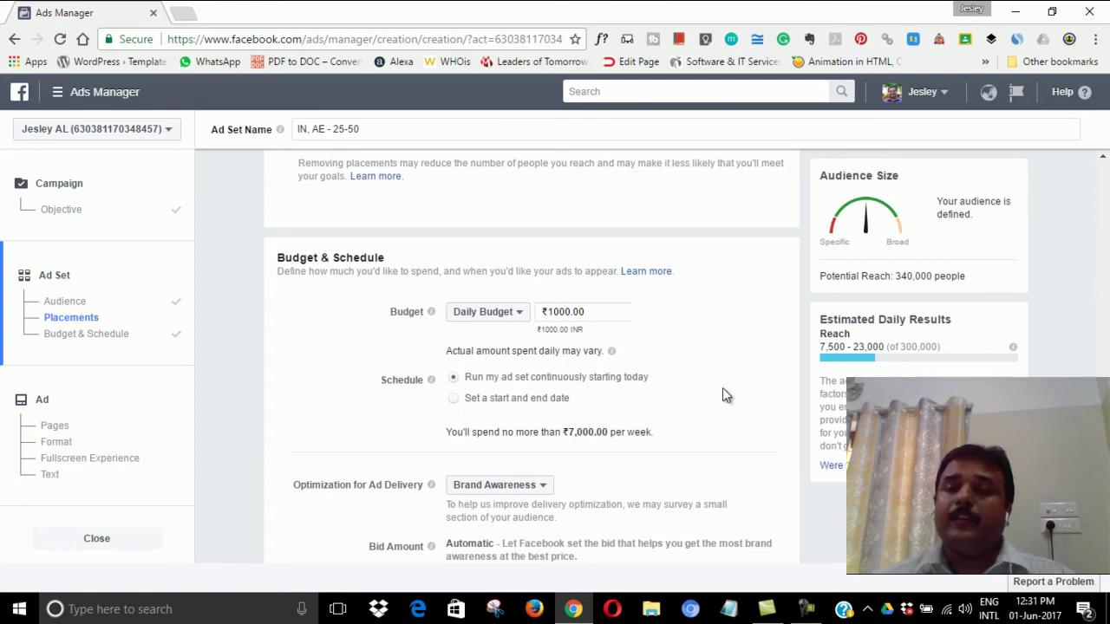
scroll(717, 399, "up", 1)
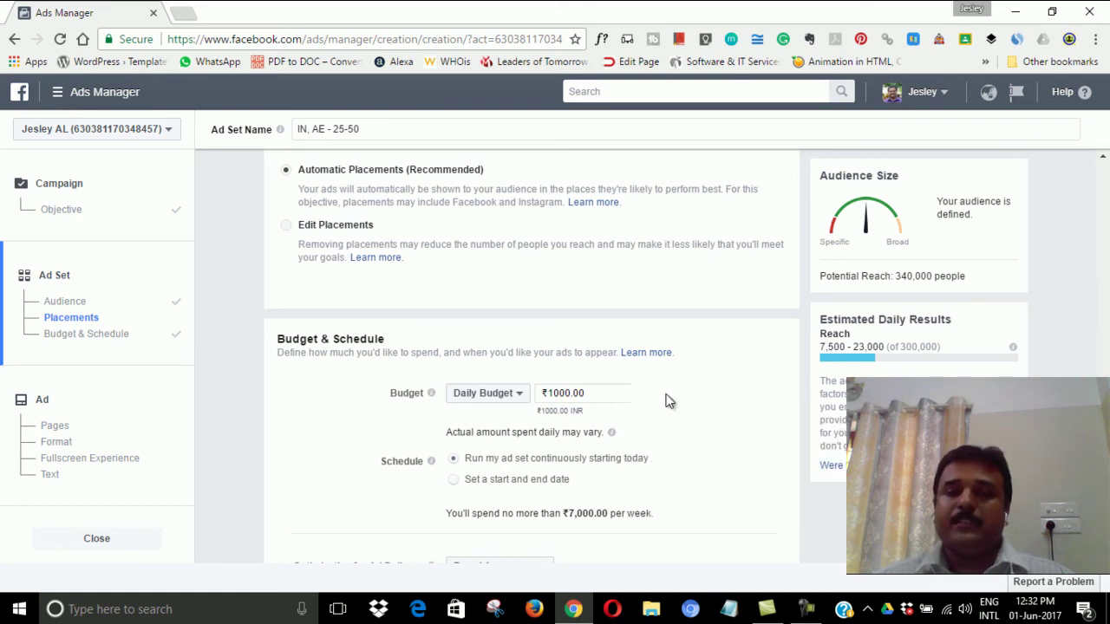
scroll(699, 401, "down", 4)
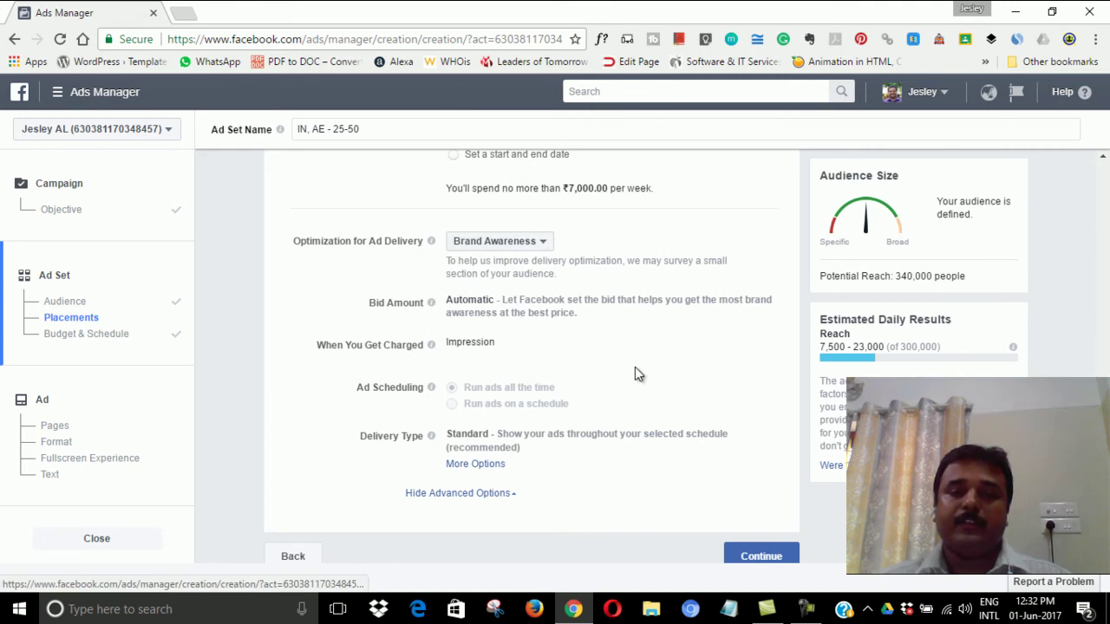
scroll(635, 367, "down", 1)
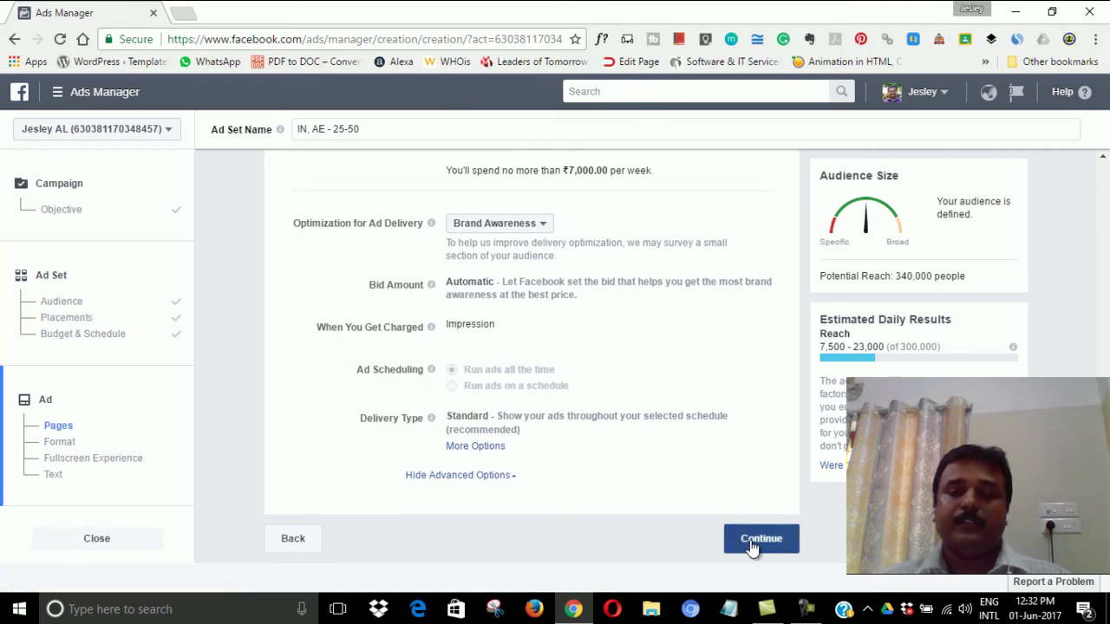
left_click(751, 540)
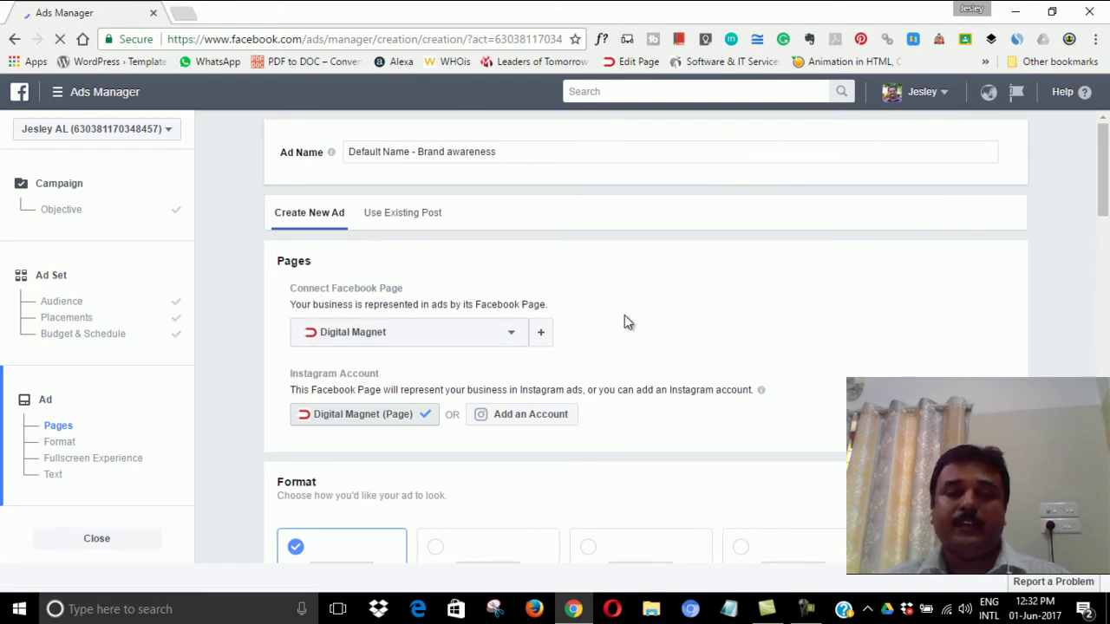
Choose Digital Magnet as the connected Facebook Page and select the Single Image ad format.
left_click(510, 338)
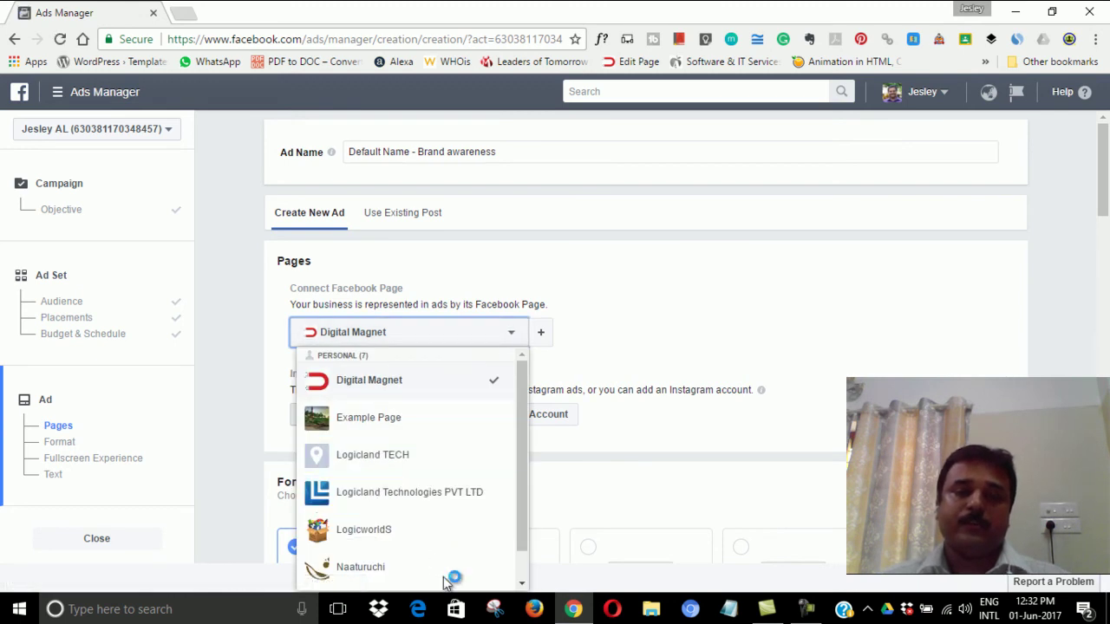
left_click(424, 388)
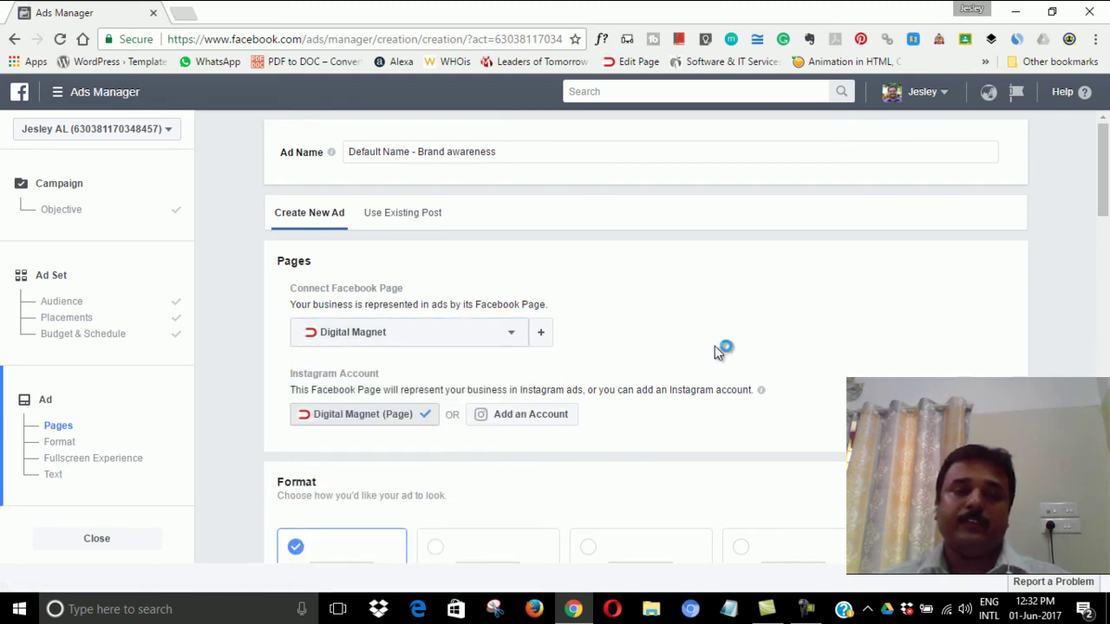
scroll(715, 351, "down", 1)
scroll(716, 361, "down", 3)
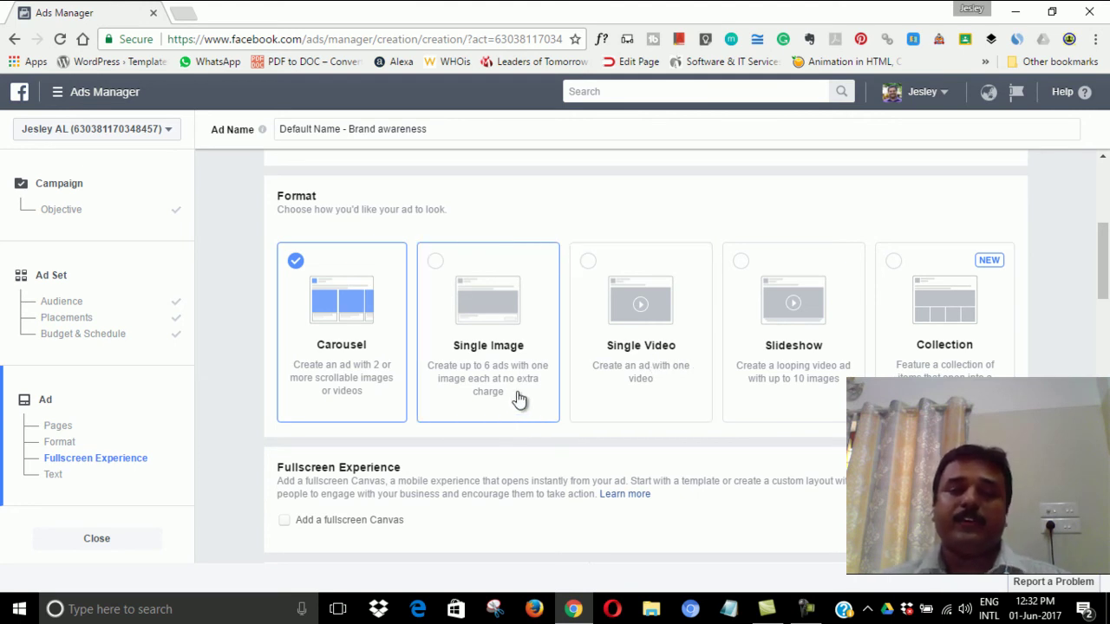
left_click(532, 343)
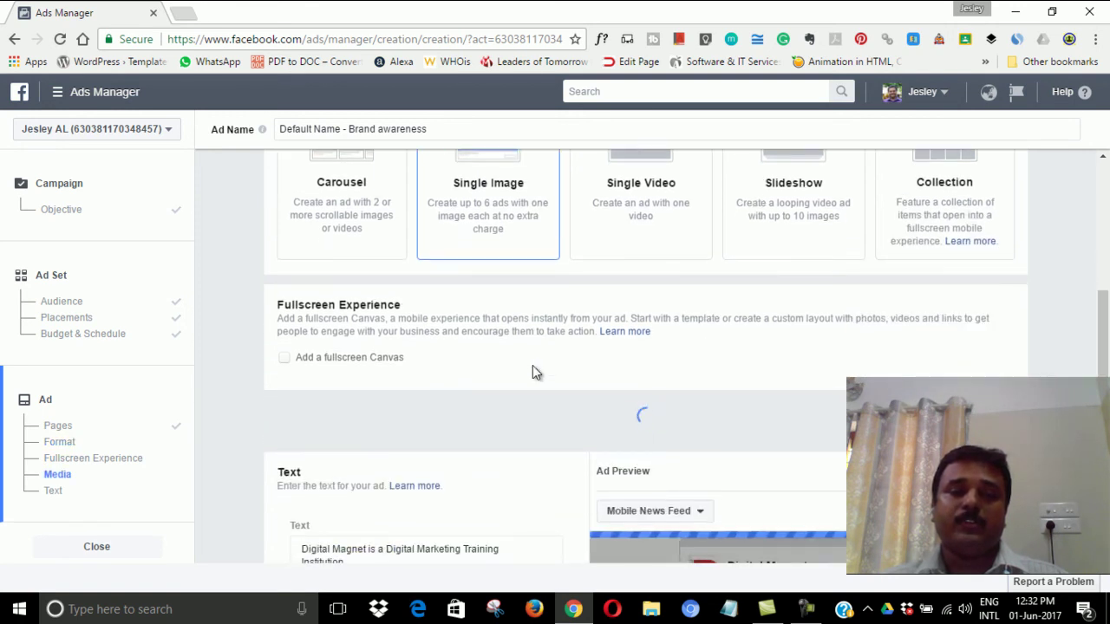
Review the ad's Images section and browse the free stock images on offer.
scroll(622, 372, "down", 1)
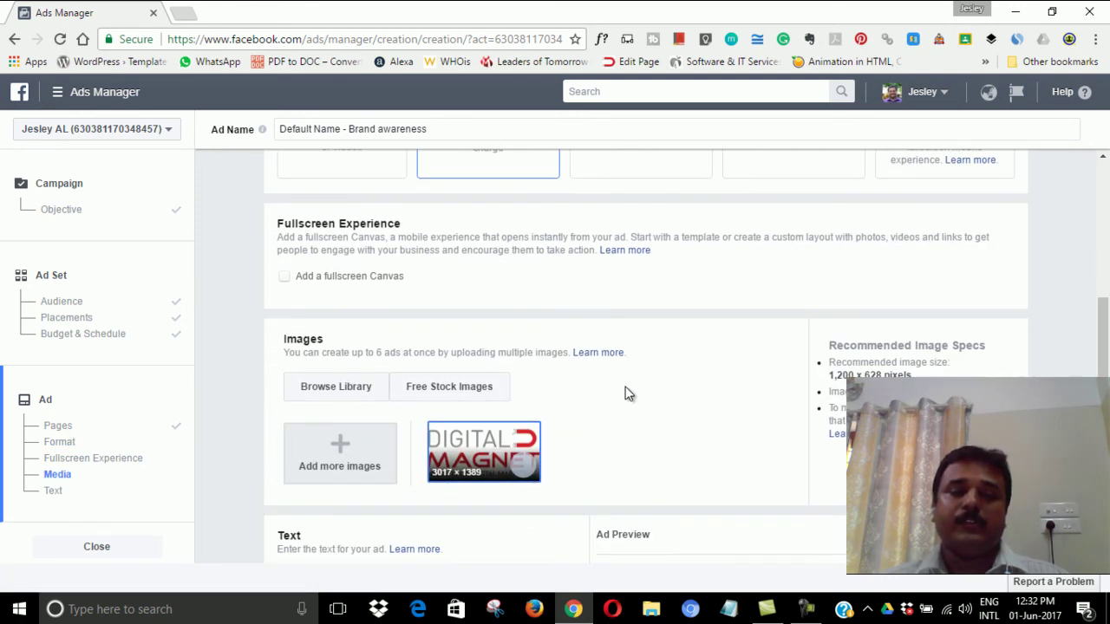
scroll(681, 377, "down", 2)
scroll(681, 375, "down", 1)
scroll(544, 419, "up", 2)
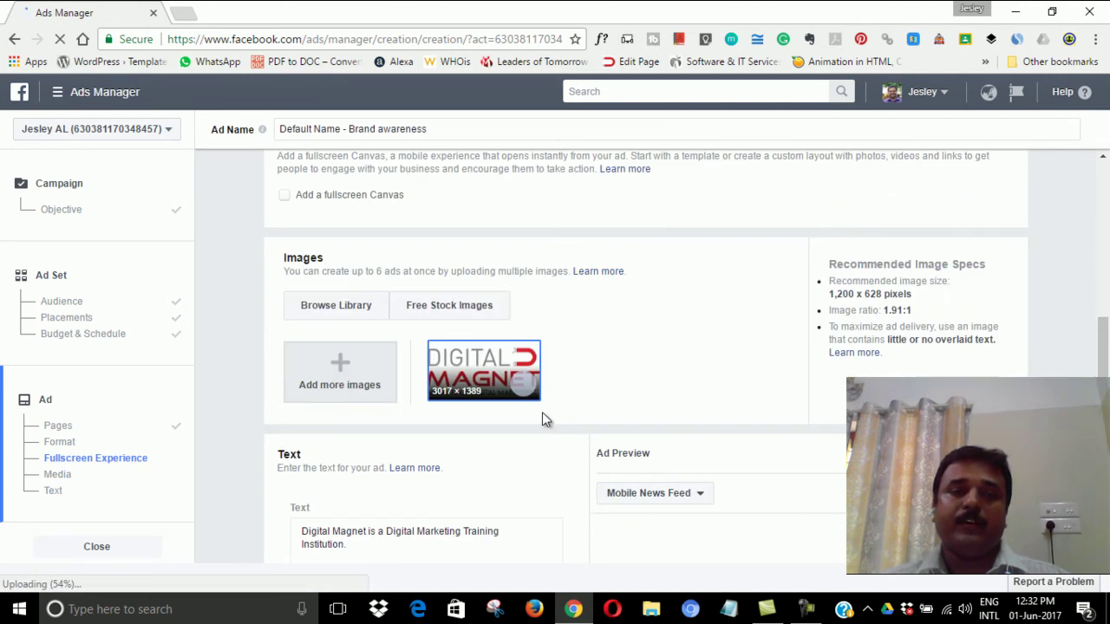
left_click(438, 310)
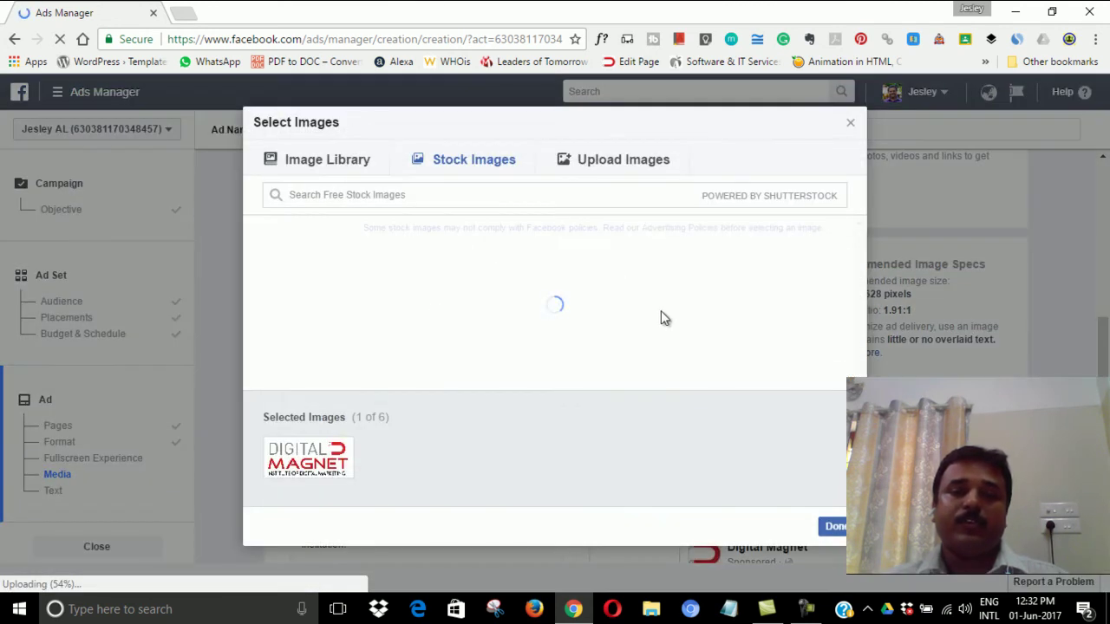
mouse_move(420, 352)
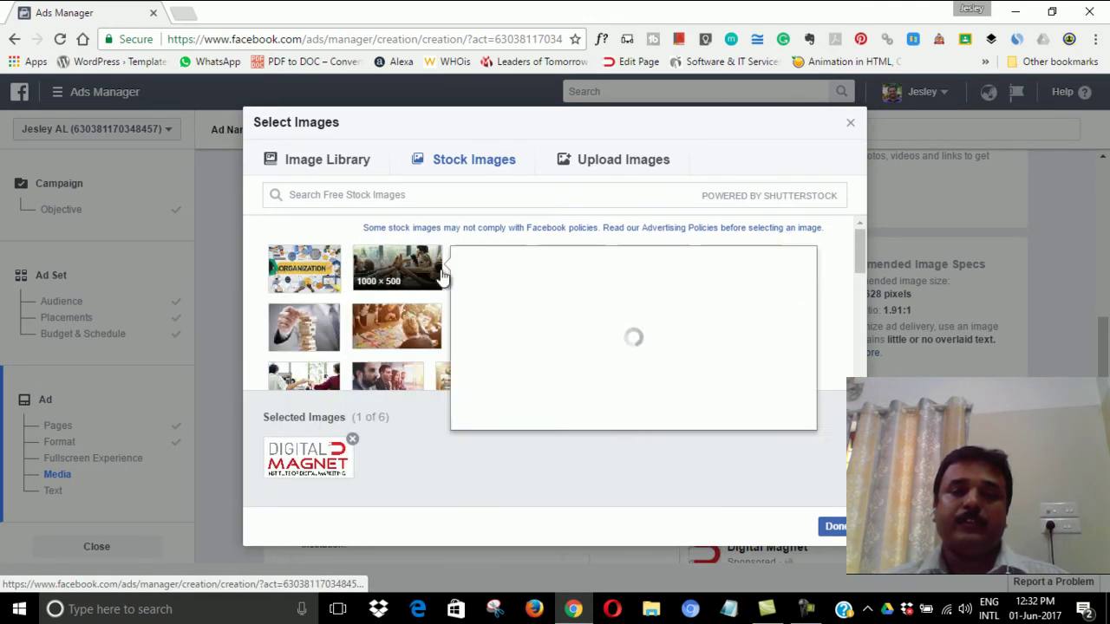
mouse_move(535, 292)
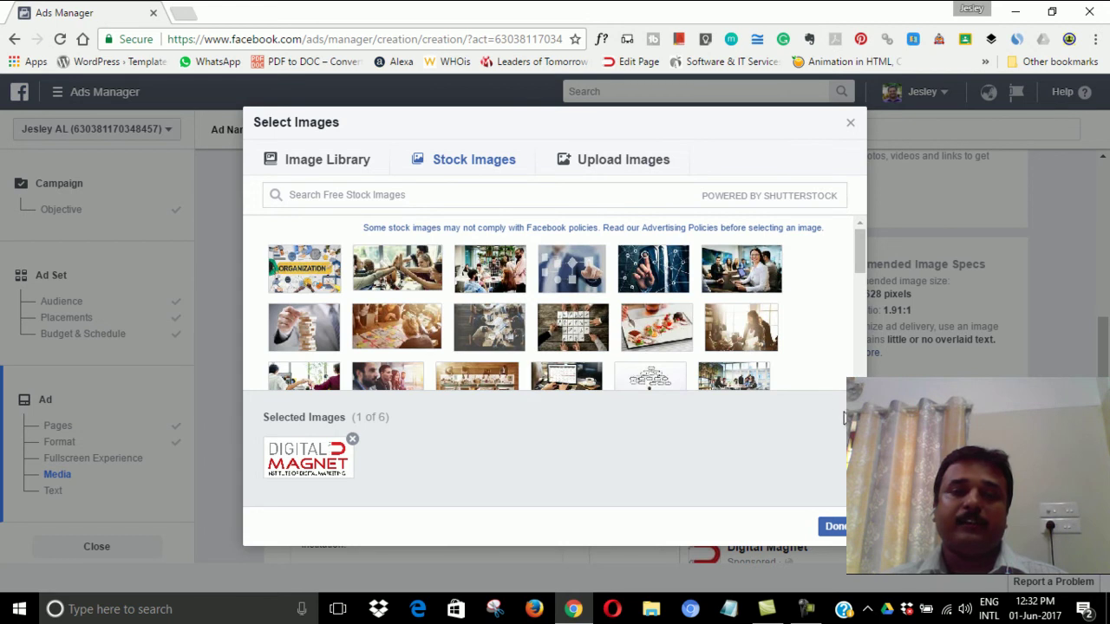
scroll(807, 382, "down", 3)
mouse_move(727, 395)
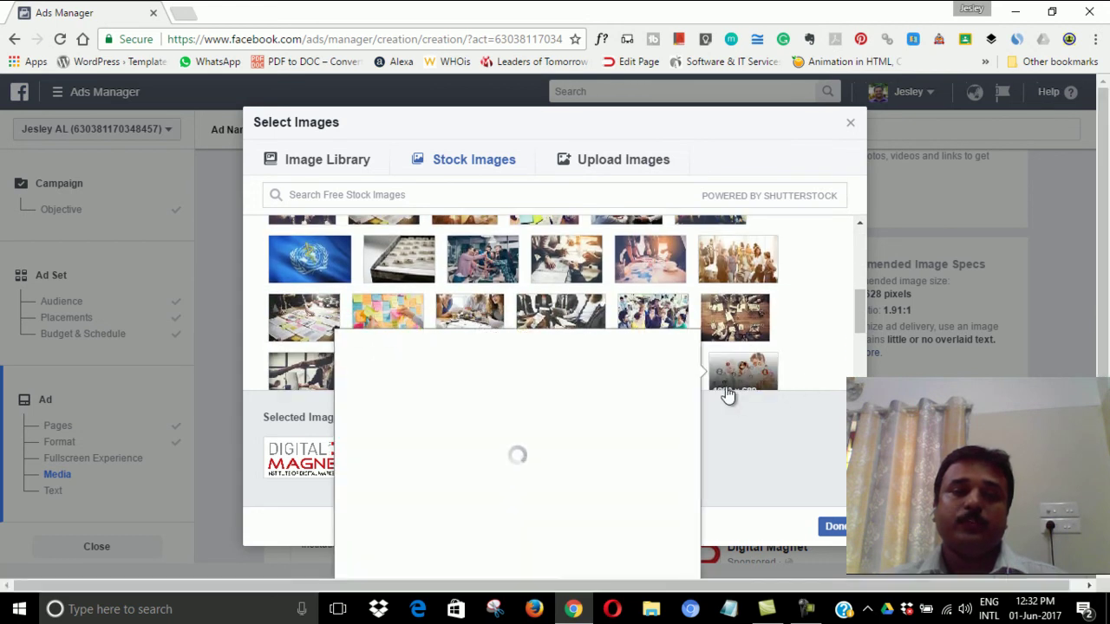
scroll(761, 363, "up", 5)
Upload Board3.jpeg from the Inauguration folder as a second ad image and confirm the image selection.
left_click(621, 163)
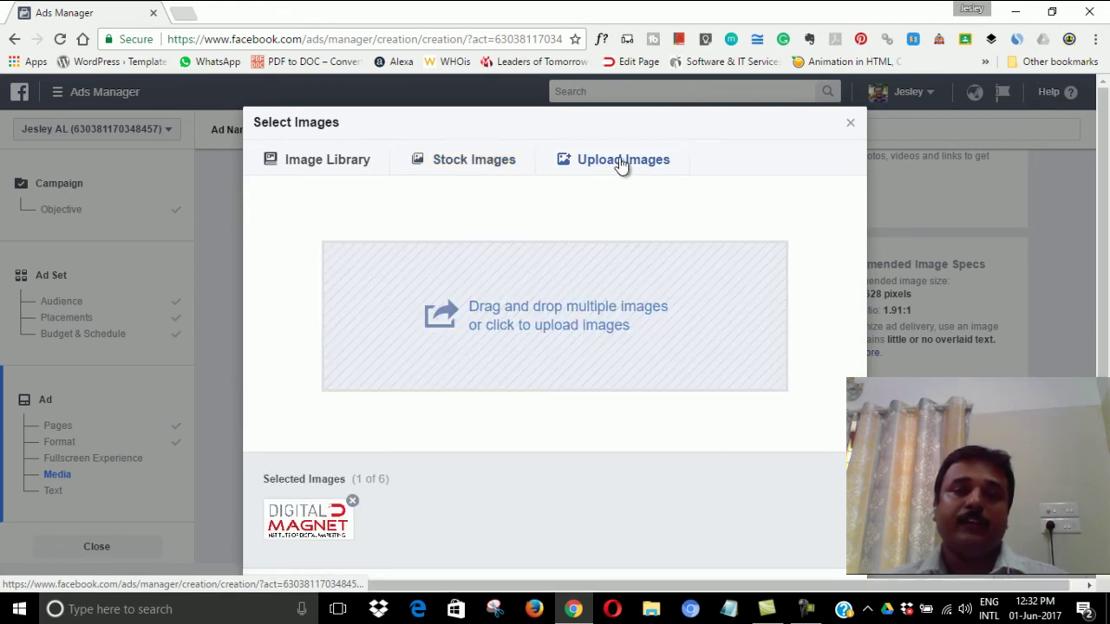
left_click(508, 325)
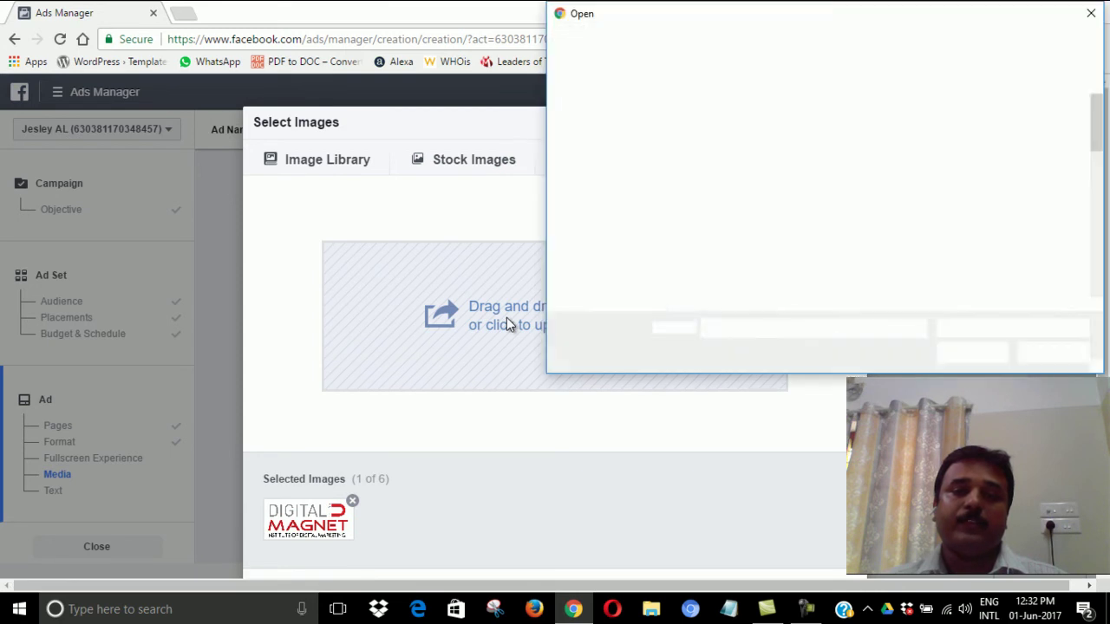
scroll(1031, 227, "down", 1)
scroll(1040, 234, "up", 1)
scroll(1045, 239, "down", 1)
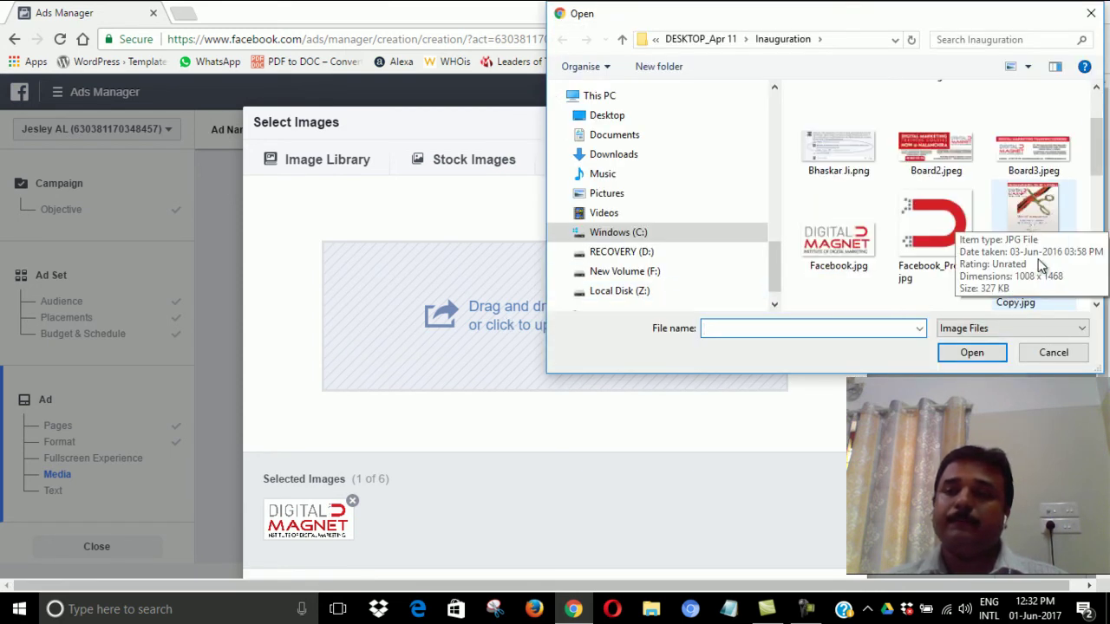
double_click(1029, 151)
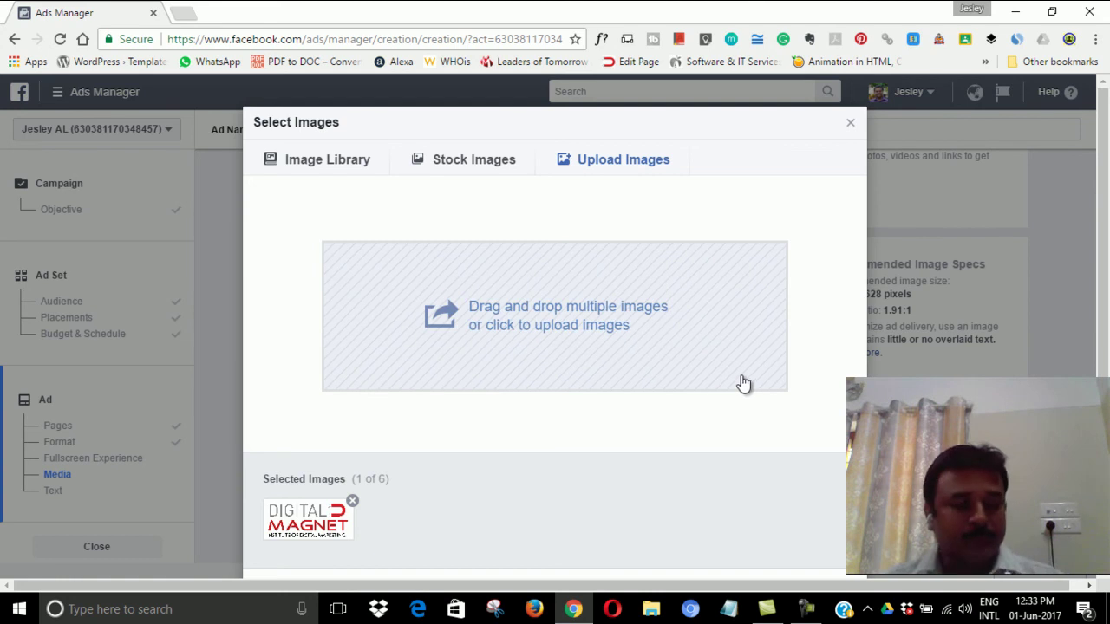
scroll(666, 395, "down", 1)
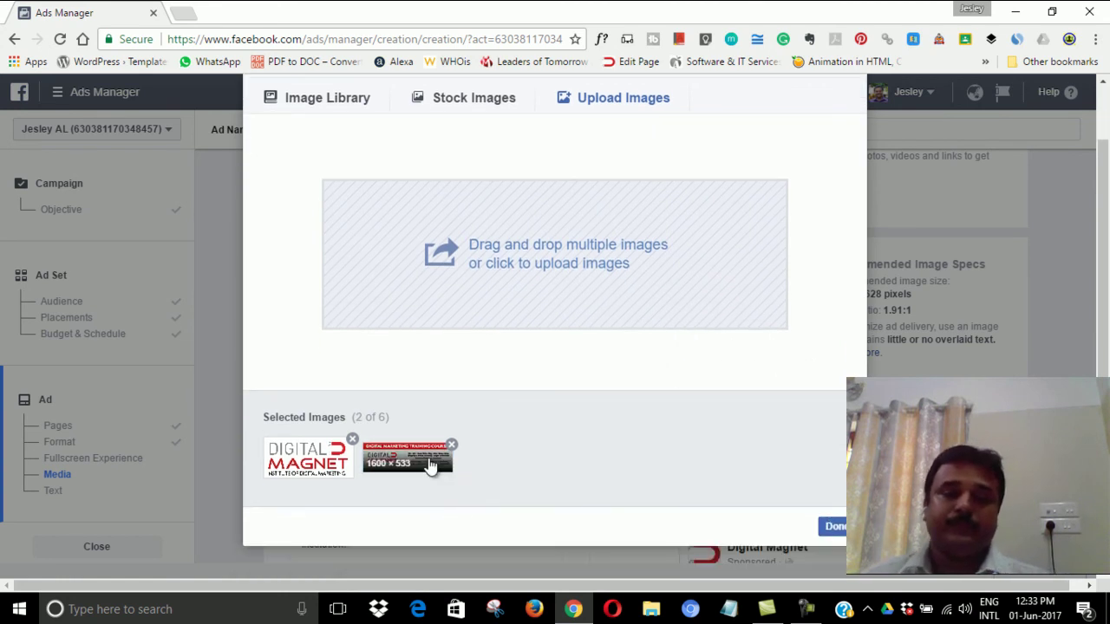
left_click(823, 529)
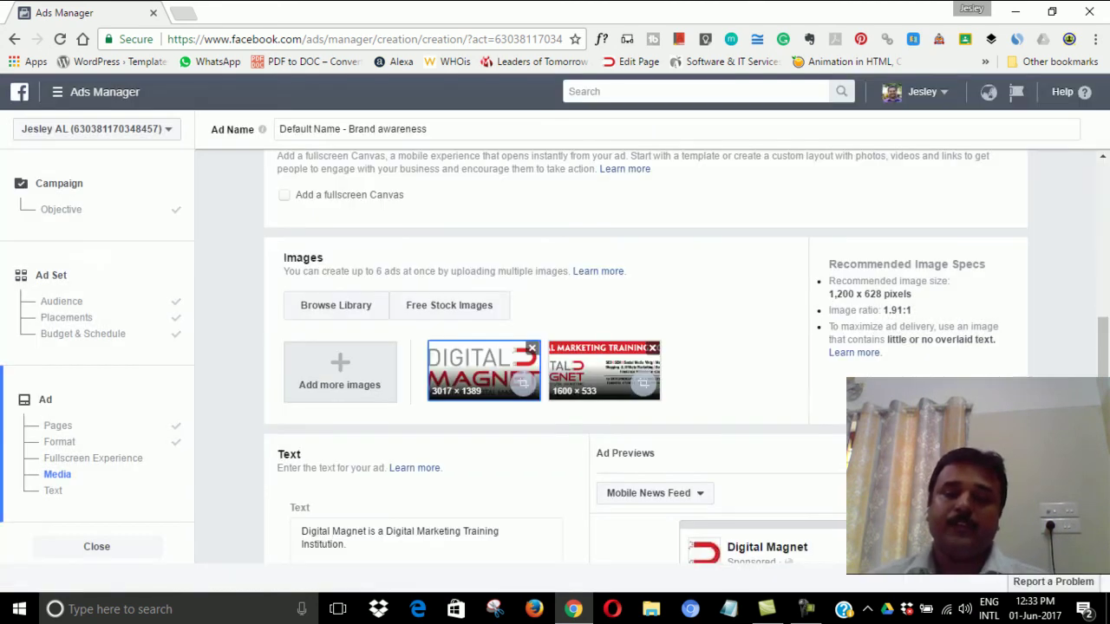
Select the second ad image and review its Mobile News Feed preview together with the text settings.
scroll(830, 390, "down", 4)
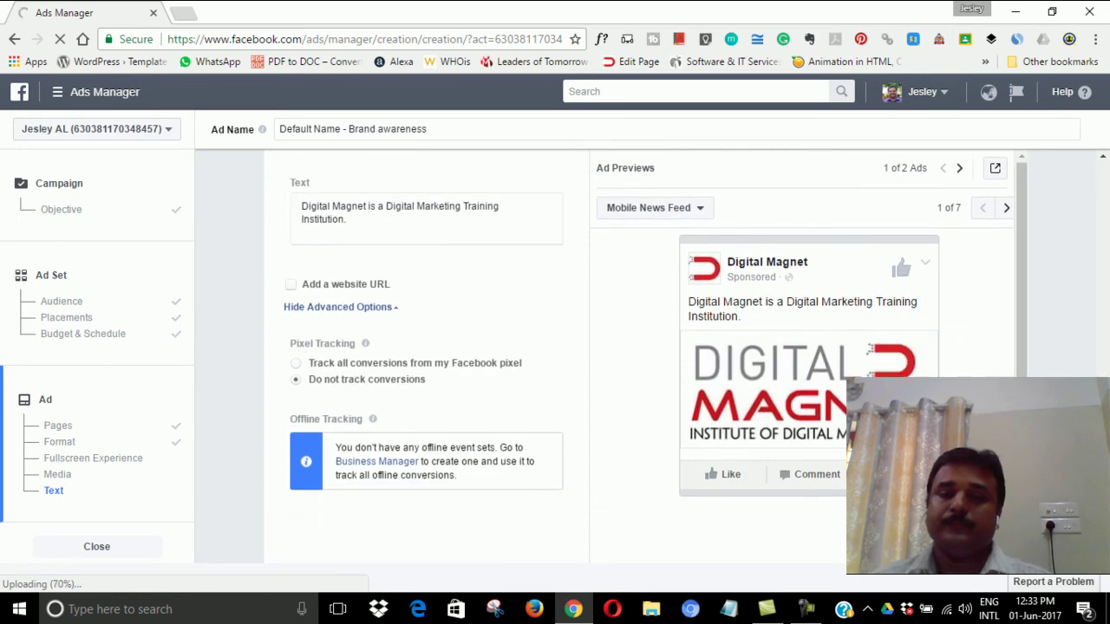
scroll(644, 421, "up", 1)
scroll(539, 452, "up", 2)
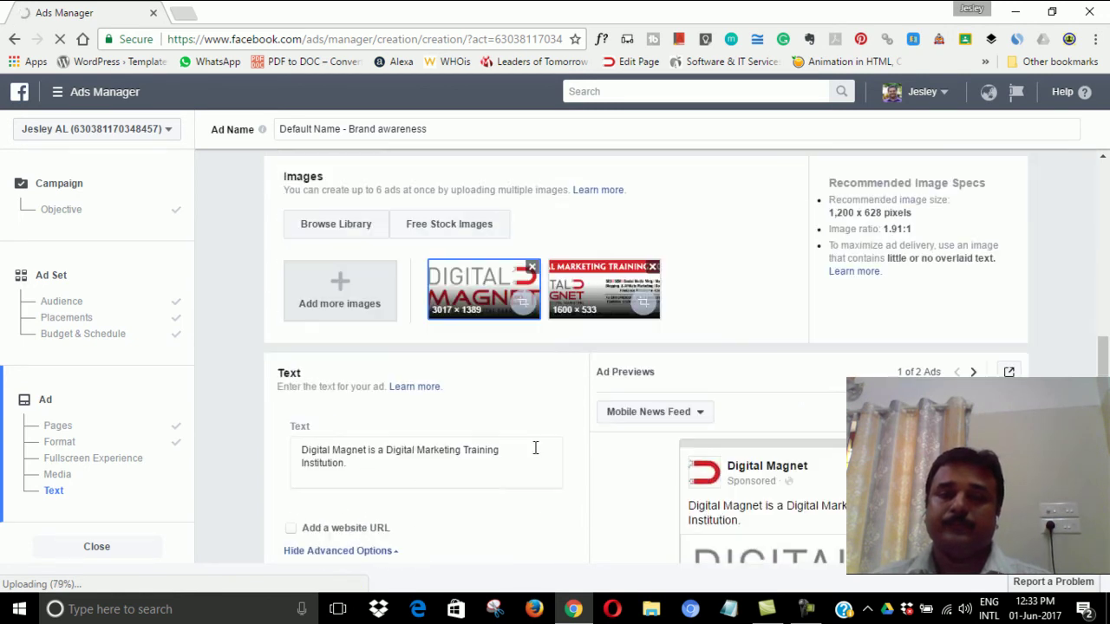
left_click(599, 299)
scroll(822, 488, "down", 1)
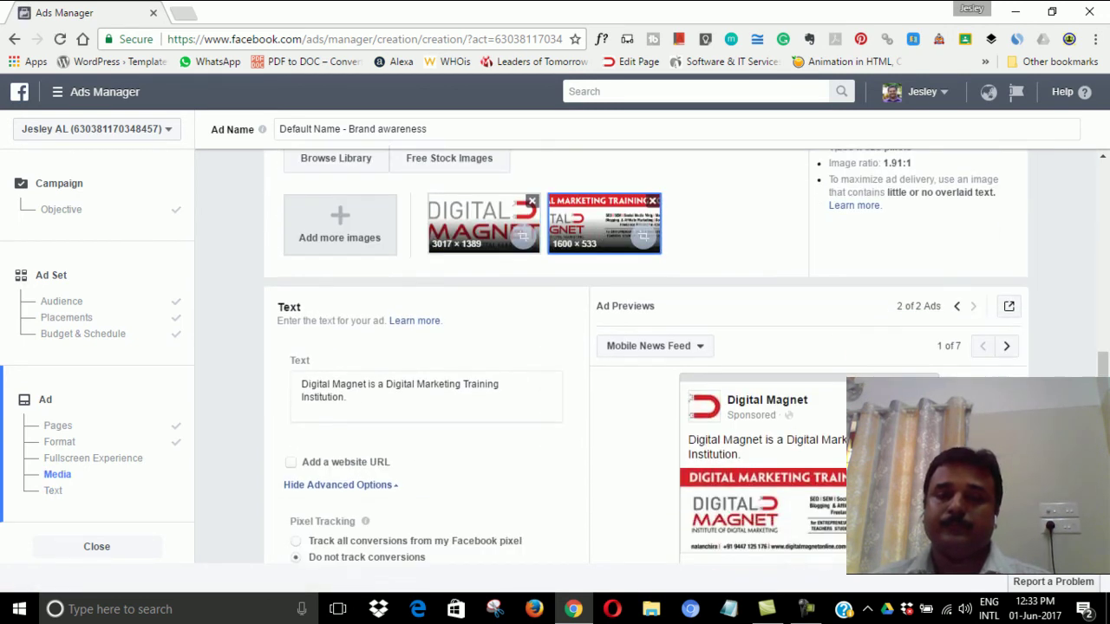
scroll(822, 487, "down", 2)
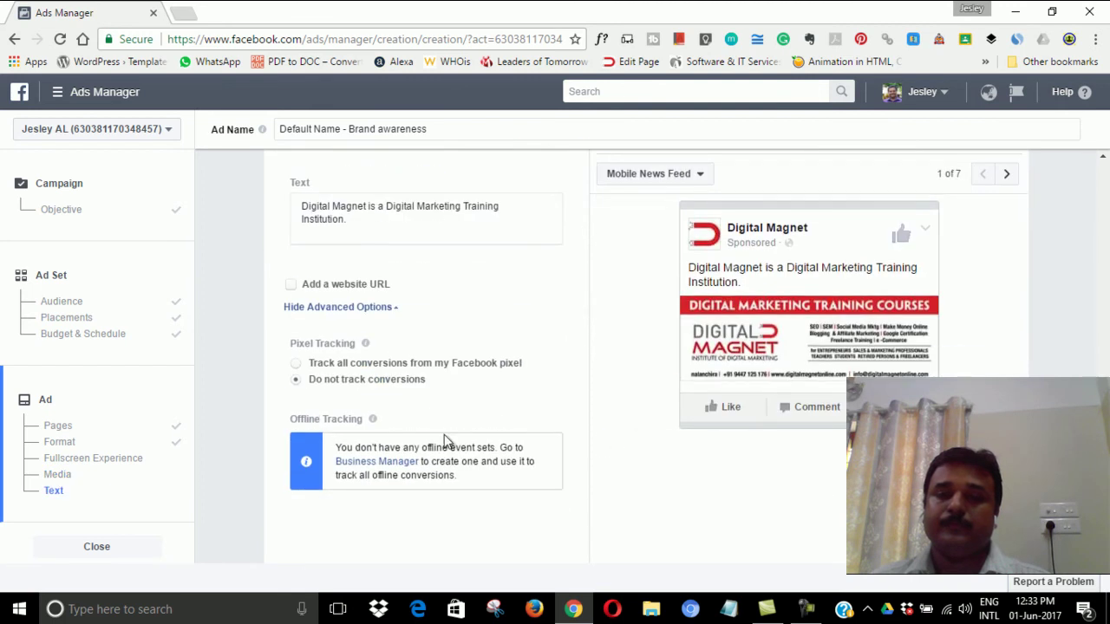
scroll(513, 413, "up", 2)
scroll(816, 405, "down", 2)
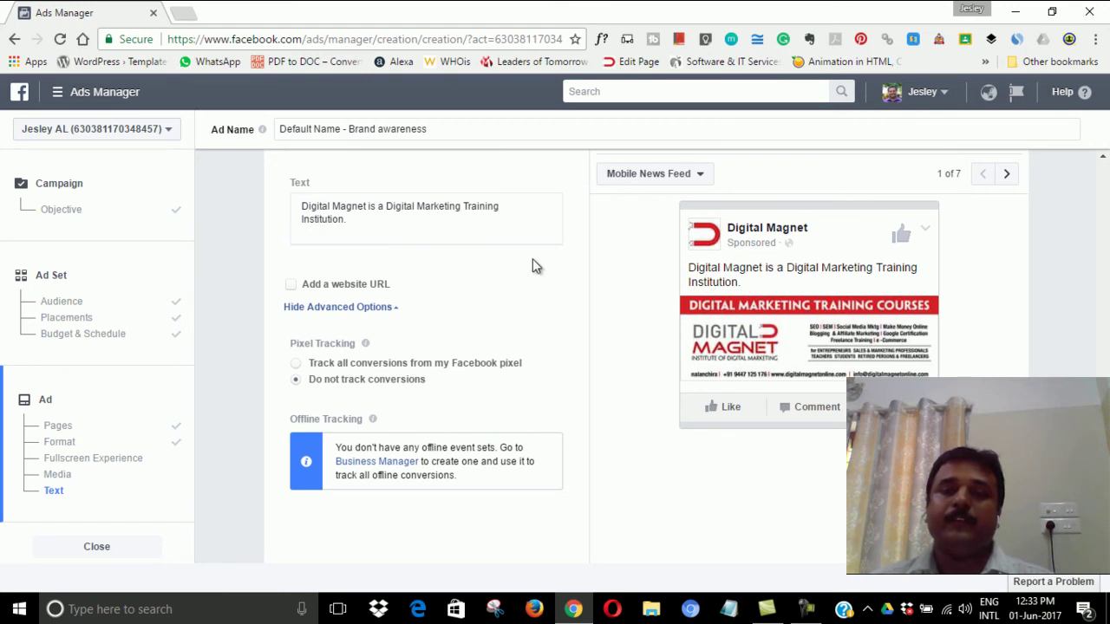
Replace the ad text with "Digital Marketing Training.".
left_click_drag(345, 222, 318, 208)
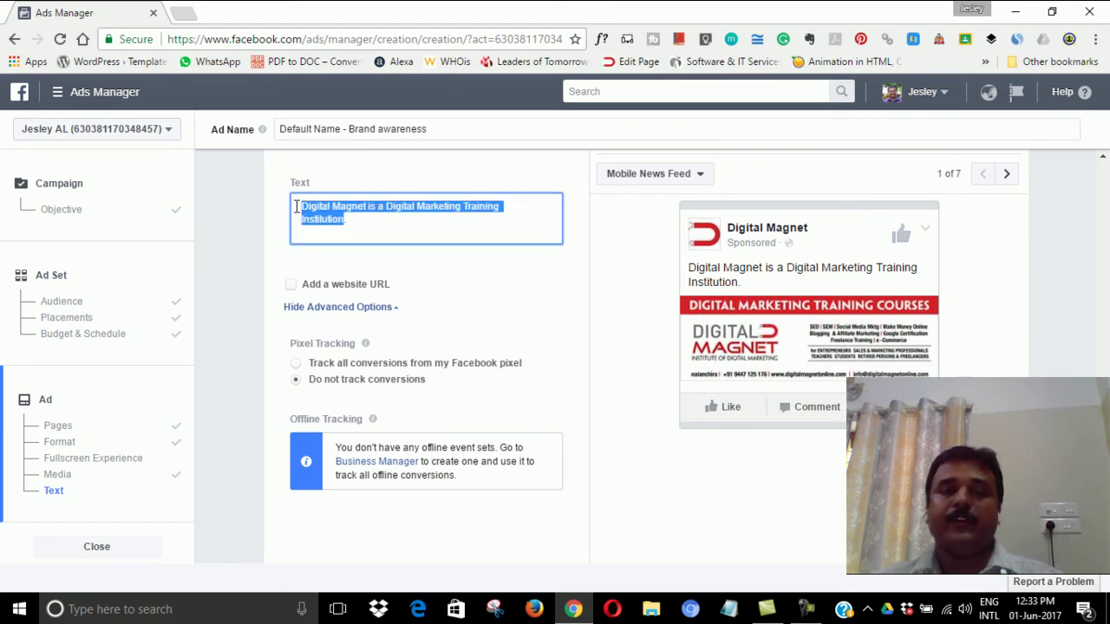
type("Digit")
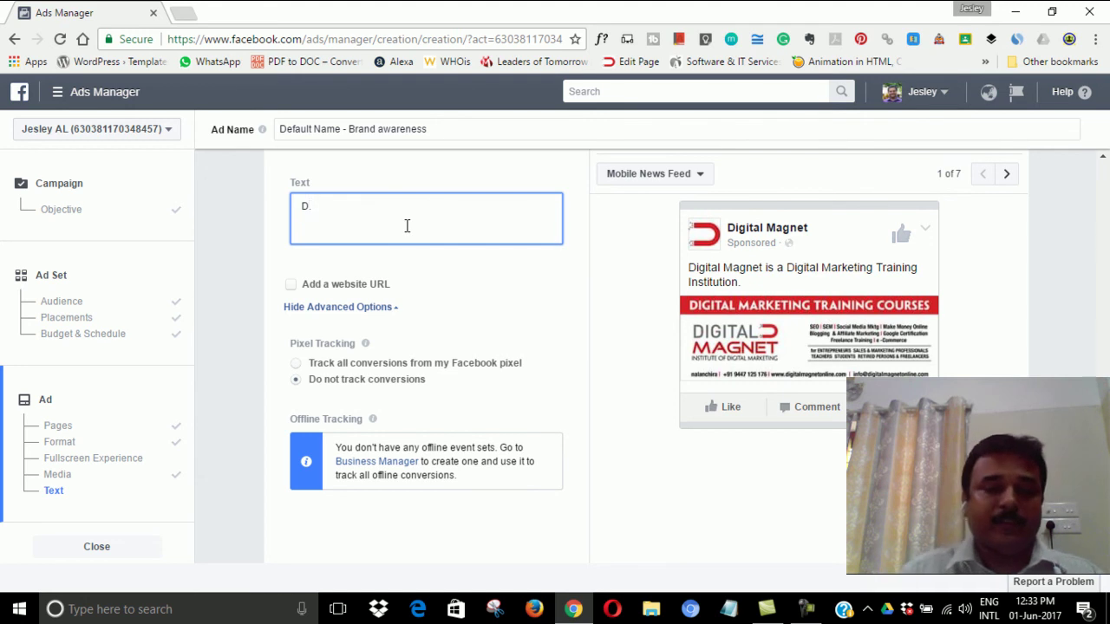
type("al M")
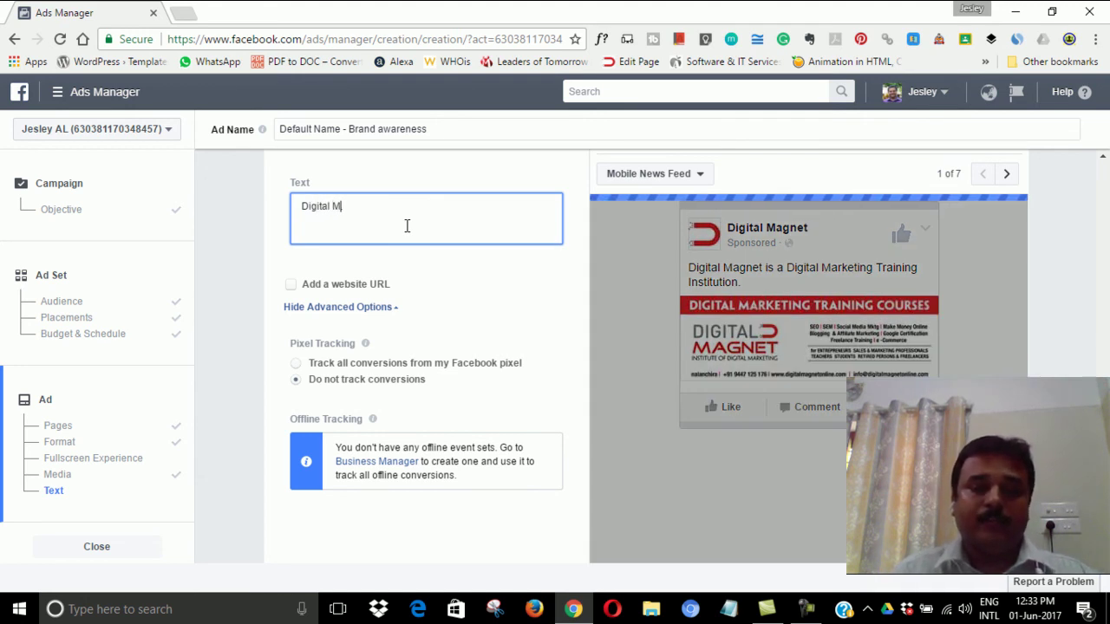
type("arketin")
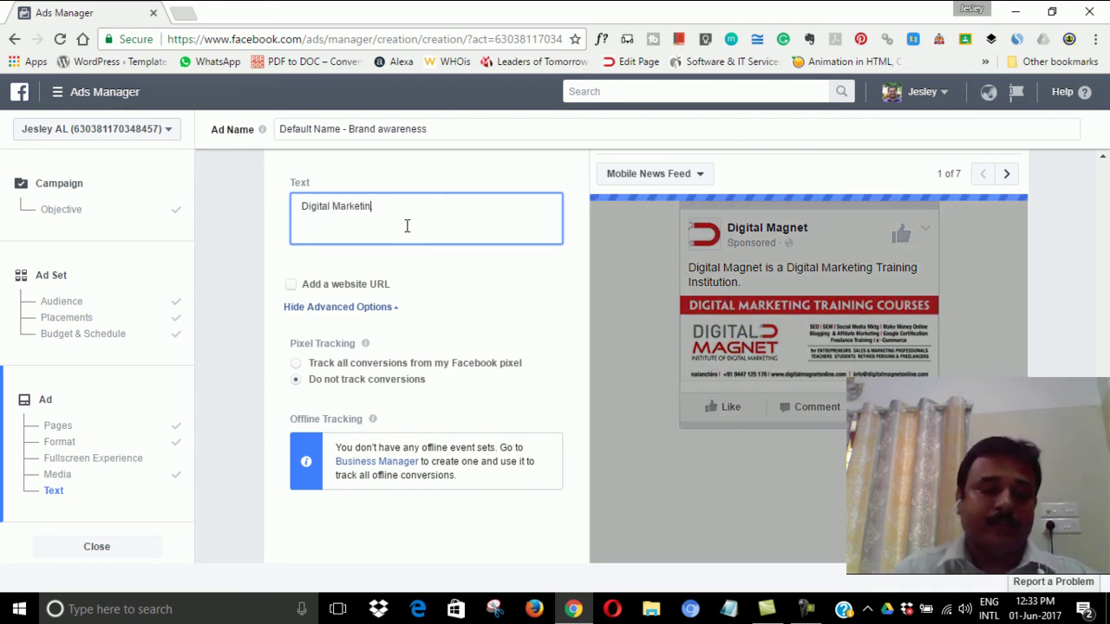
type("g Training")
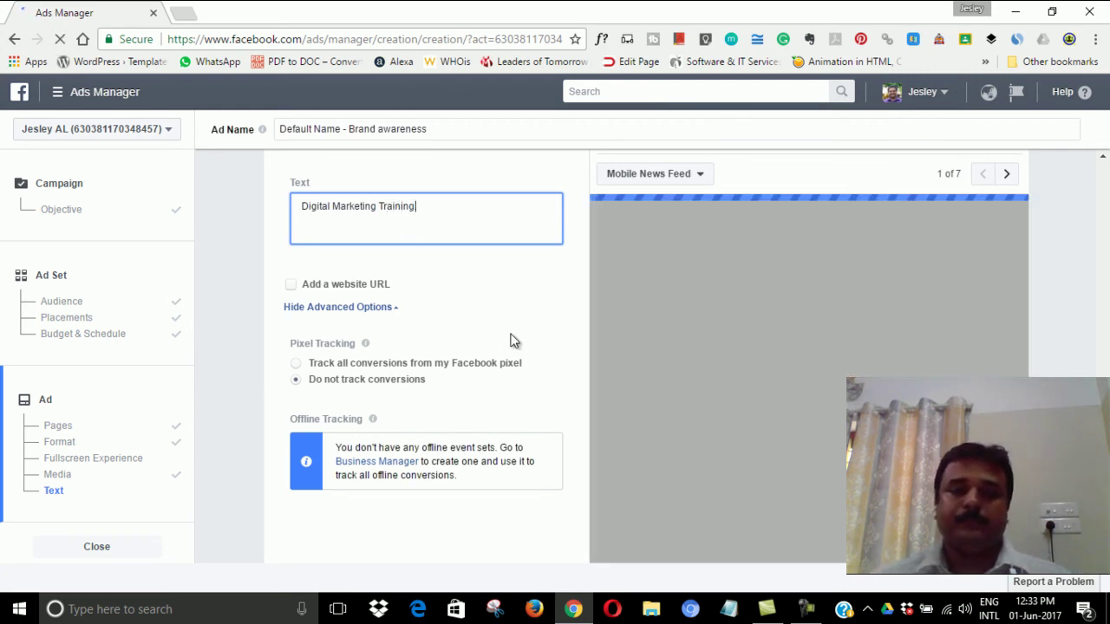
type(".")
key("BackSpace")
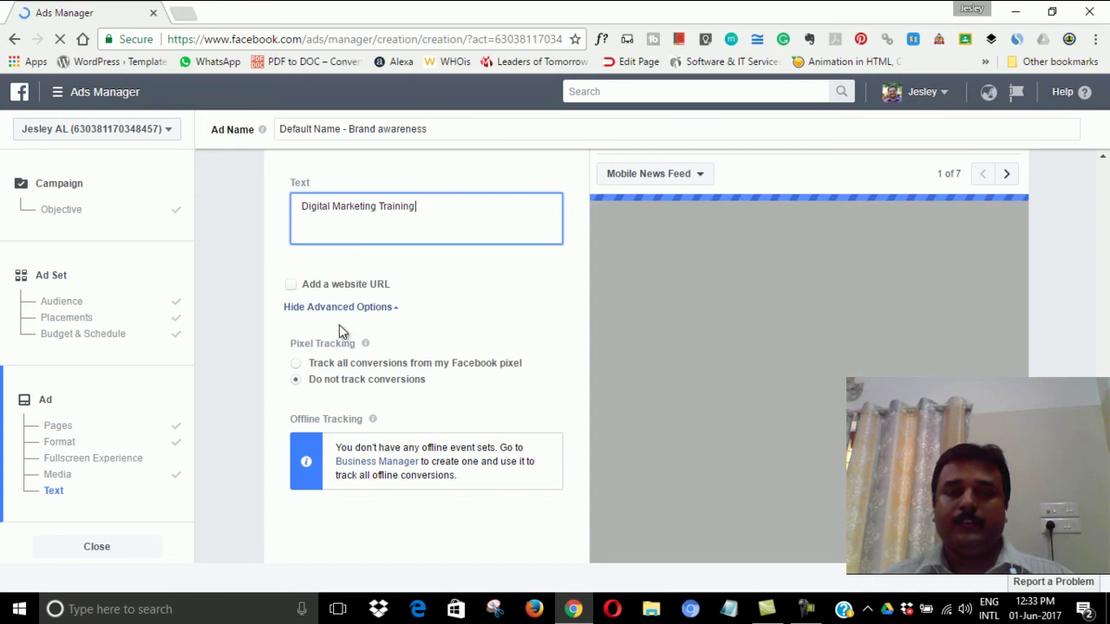
Enable the ad's website URL option and open the Courses page of digitalmagnetonline.com in a new browser tab.
left_click(291, 286)
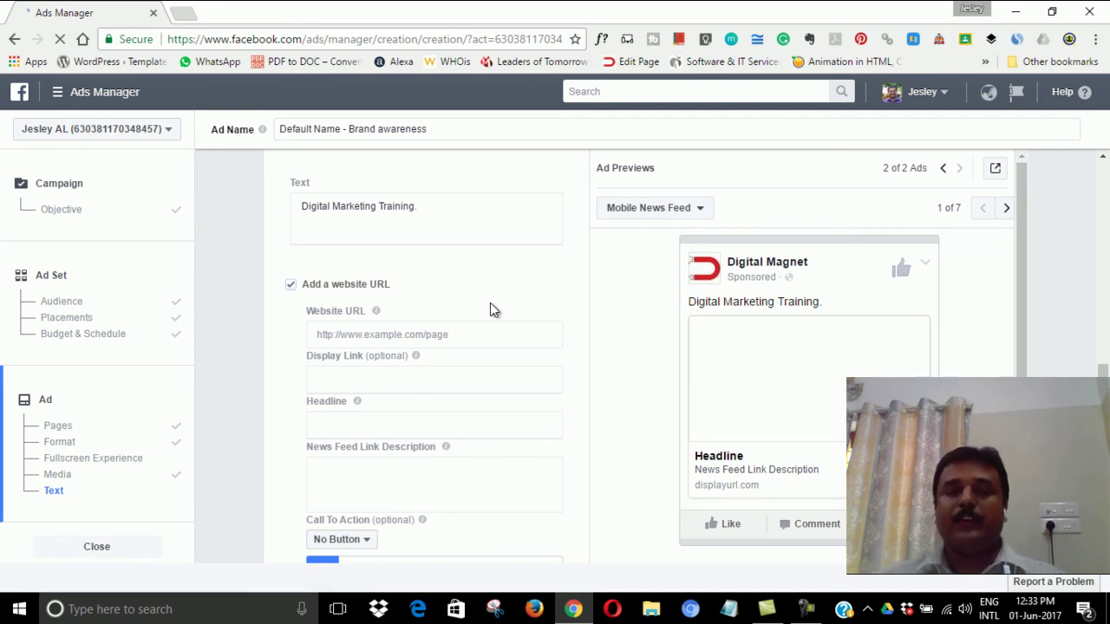
left_click(182, 12)
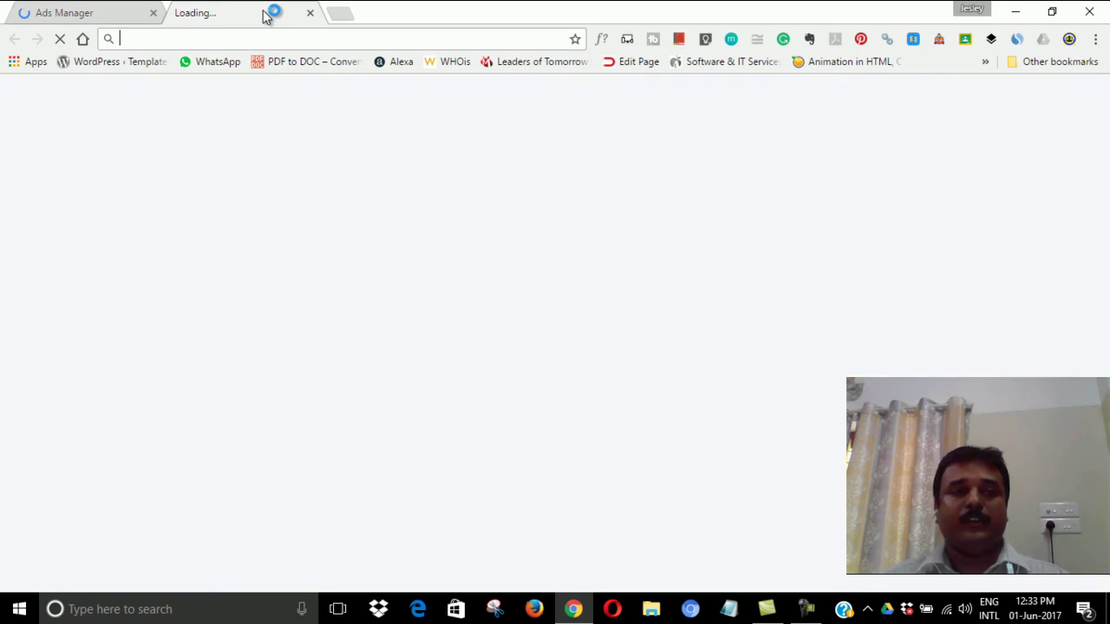
type("digitalmagnetonline.com")
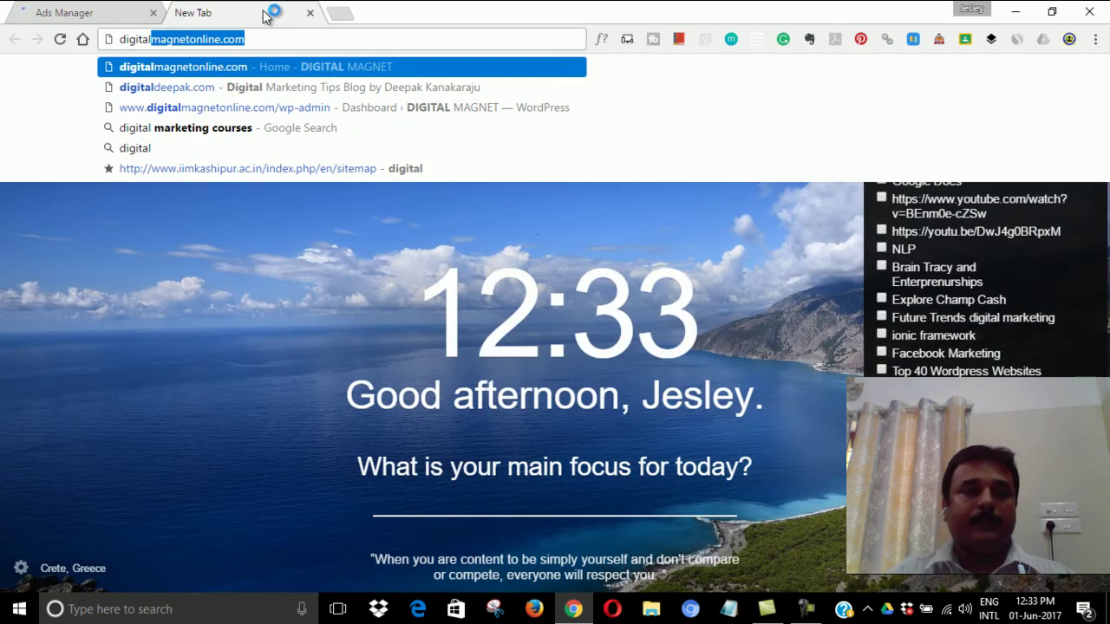
key("Return")
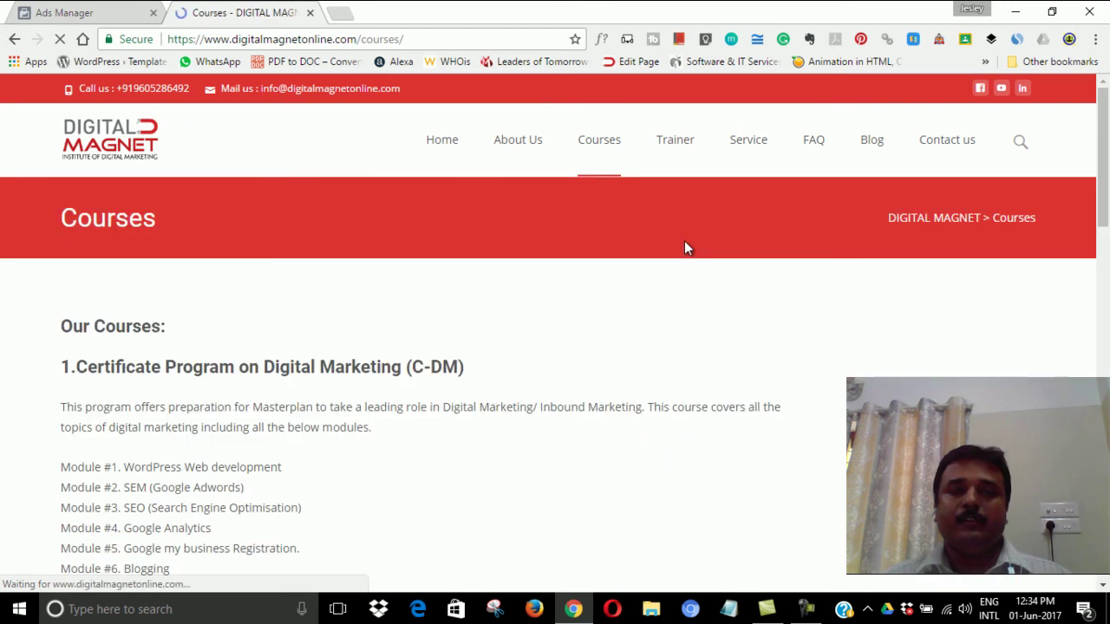
scroll(564, 312, "down", 2)
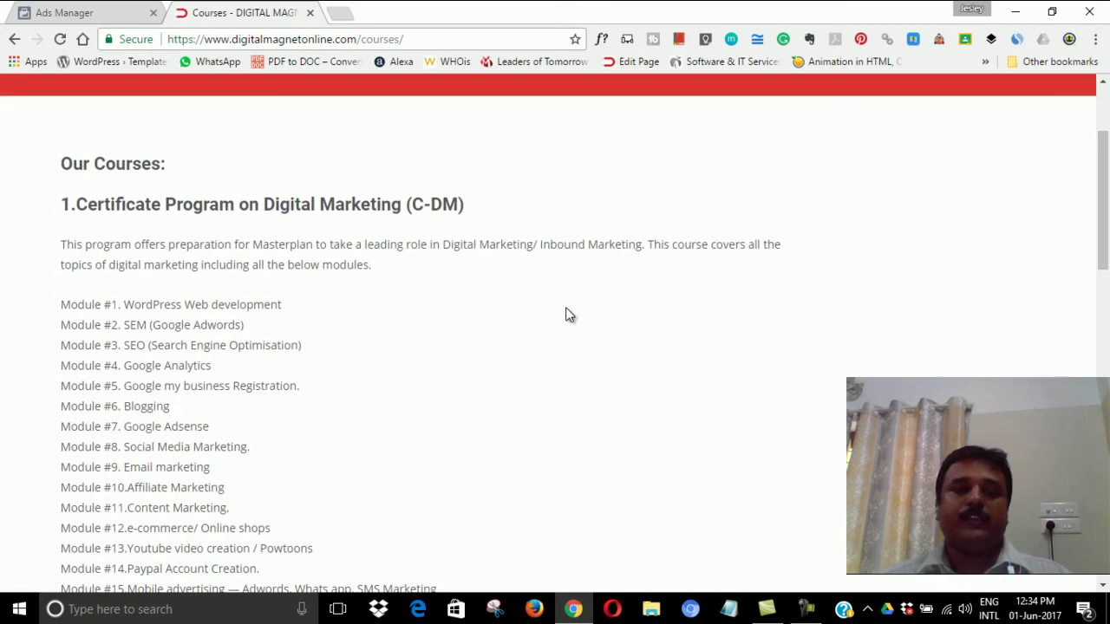
Copy the Courses page address into the ad's website URL and enter "Digital M" as the display link.
left_click(327, 39)
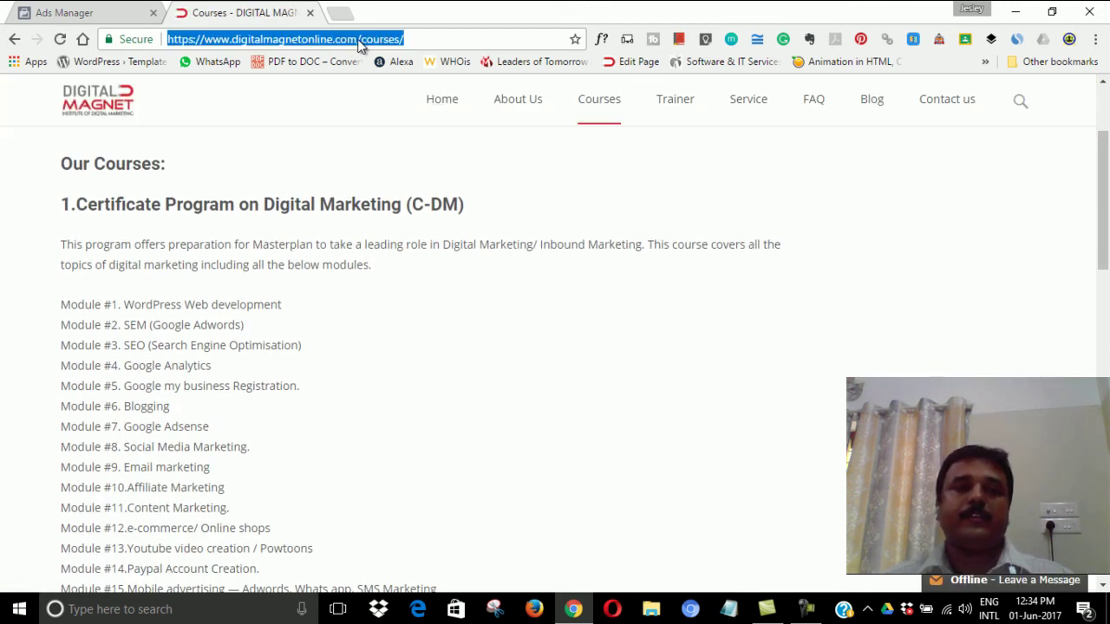
right_click(327, 39)
left_click(372, 93)
left_click(101, 13)
left_click(345, 333)
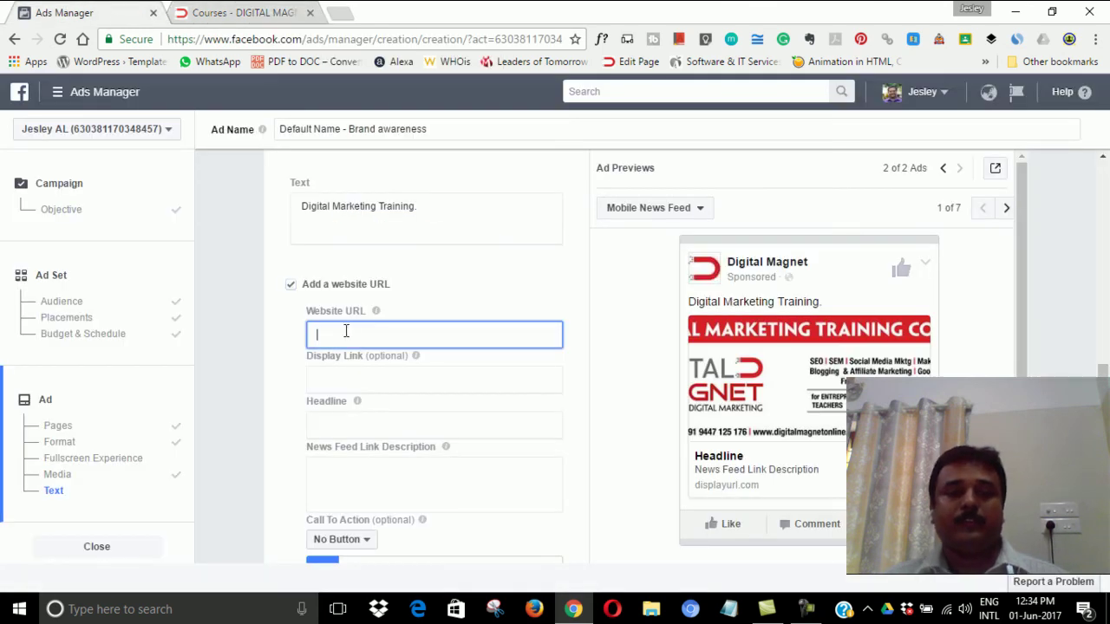
key("ctrl+v")
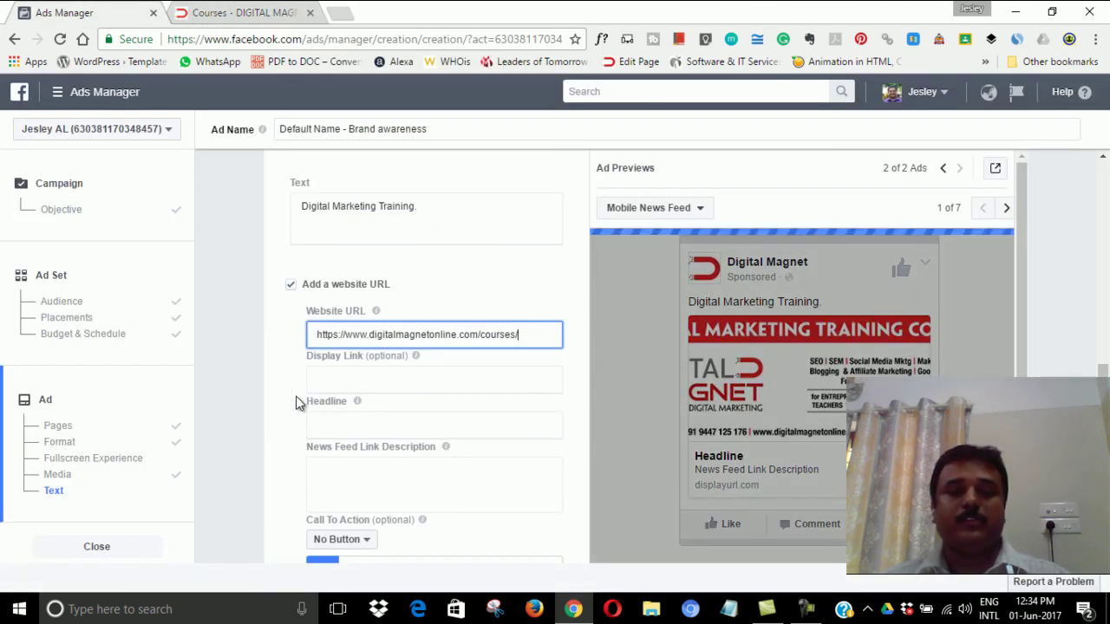
left_click(331, 380)
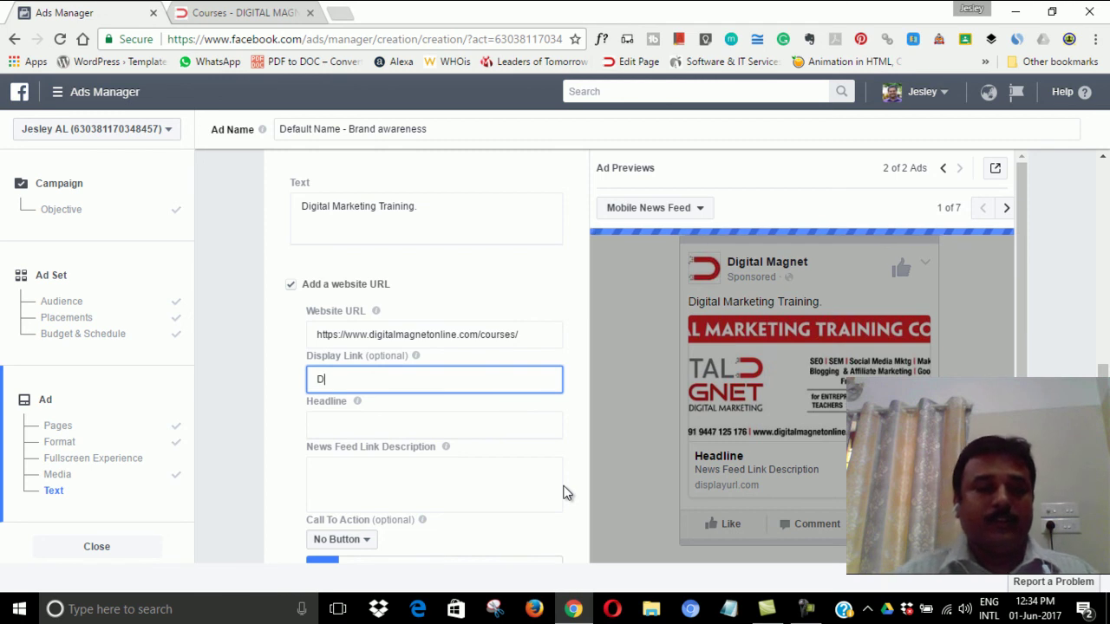
type("igital M")
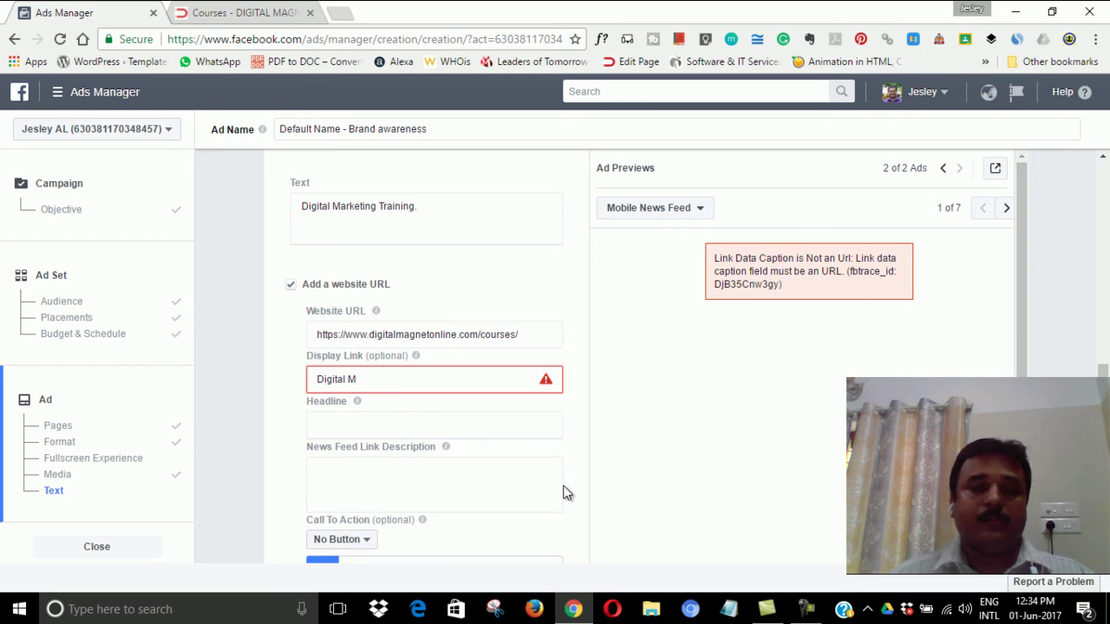
left_click(474, 334)
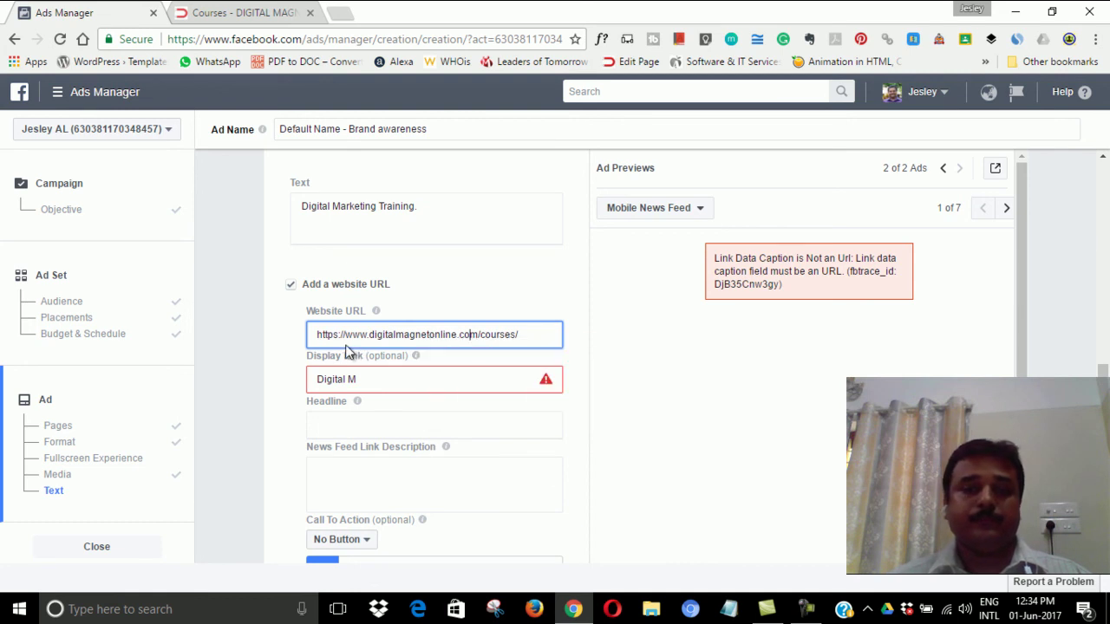
left_click_drag(346, 335, 272, 339)
key("BackSpace")
key("Home")
key("Delete")
key("Delete")
key("Delete")
key("Delete")
key("Delete")
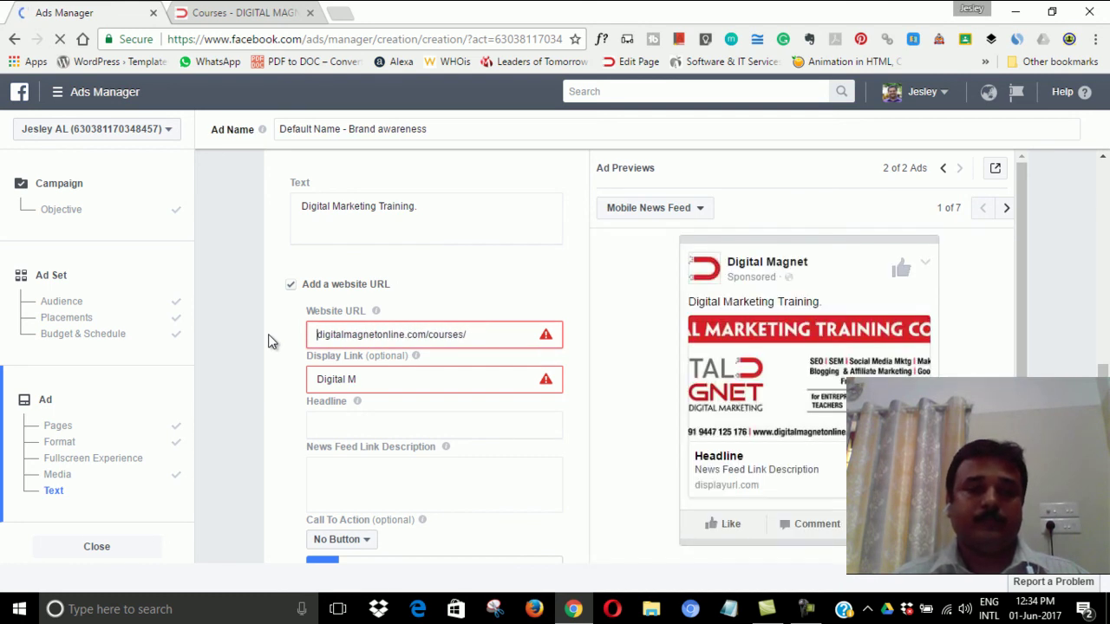
Complete the ad's display link text as "Digital MARKETING".
left_click(296, 340)
left_click(381, 386)
type("Digital MARKETING")
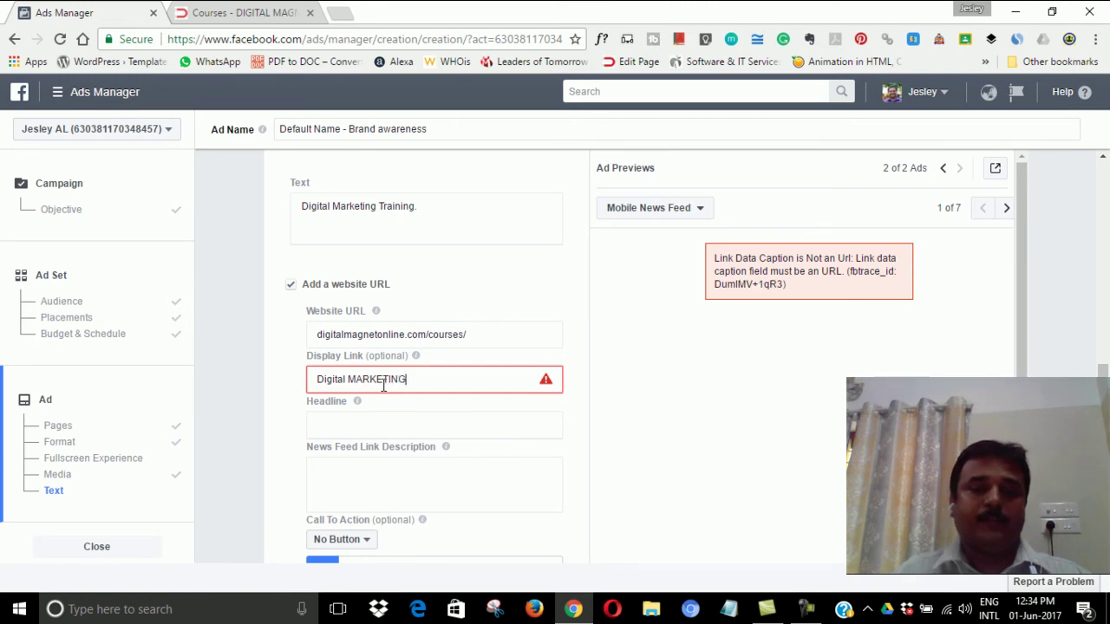
left_click(433, 427)
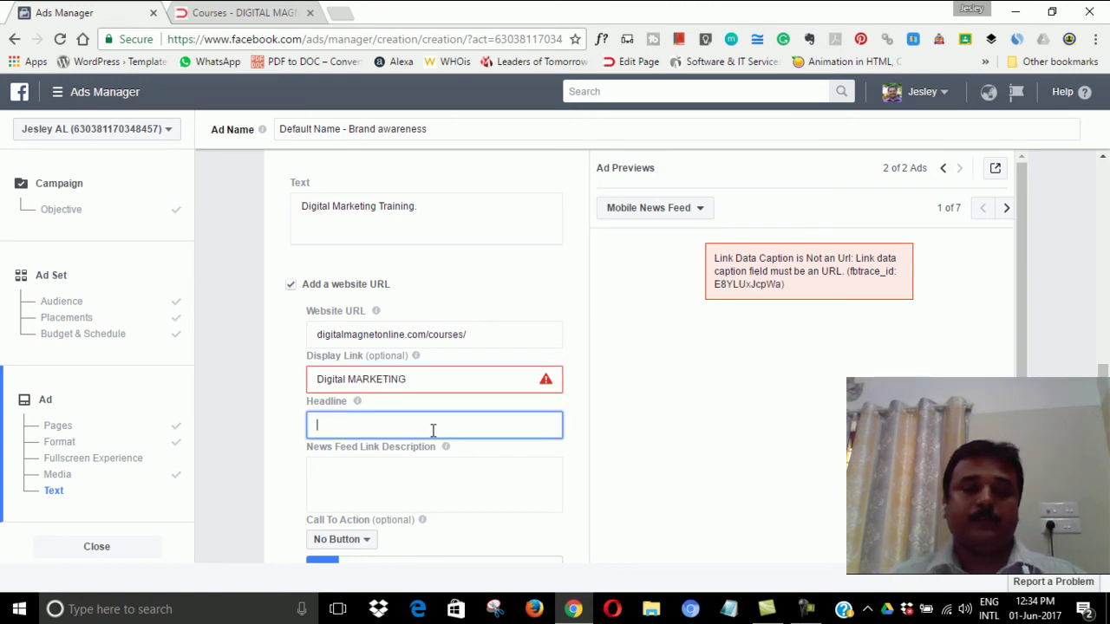
Move the text "Digital MARKETING" from the display link to the ad's headline, leaving the display link empty.
left_click(356, 384)
left_click_drag(394, 381, 277, 388)
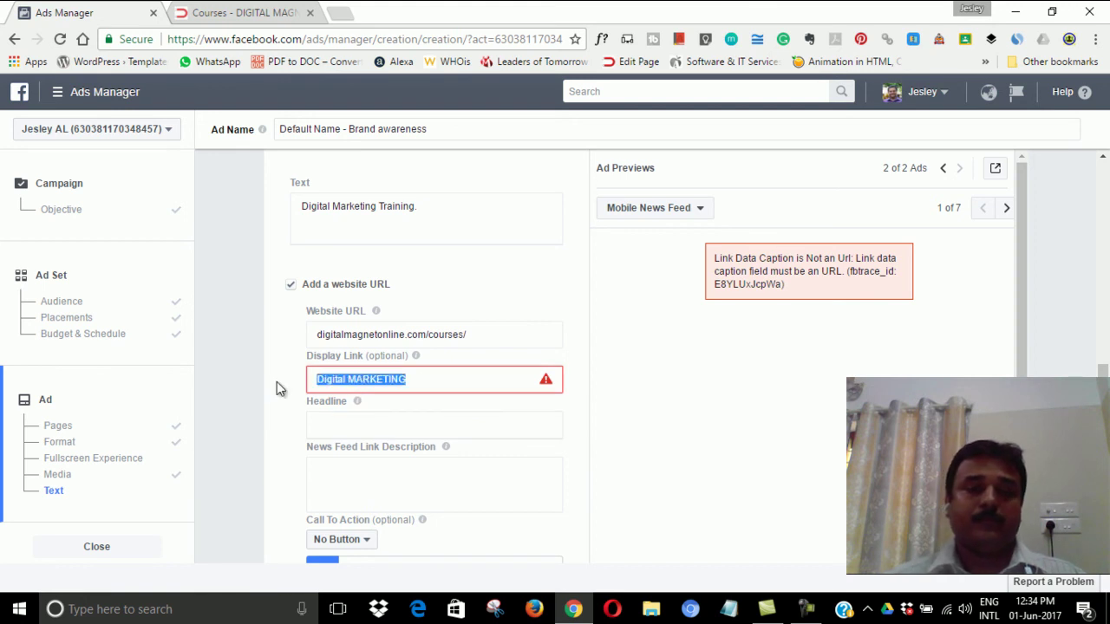
left_click(315, 380)
left_click_drag(434, 379, 257, 374)
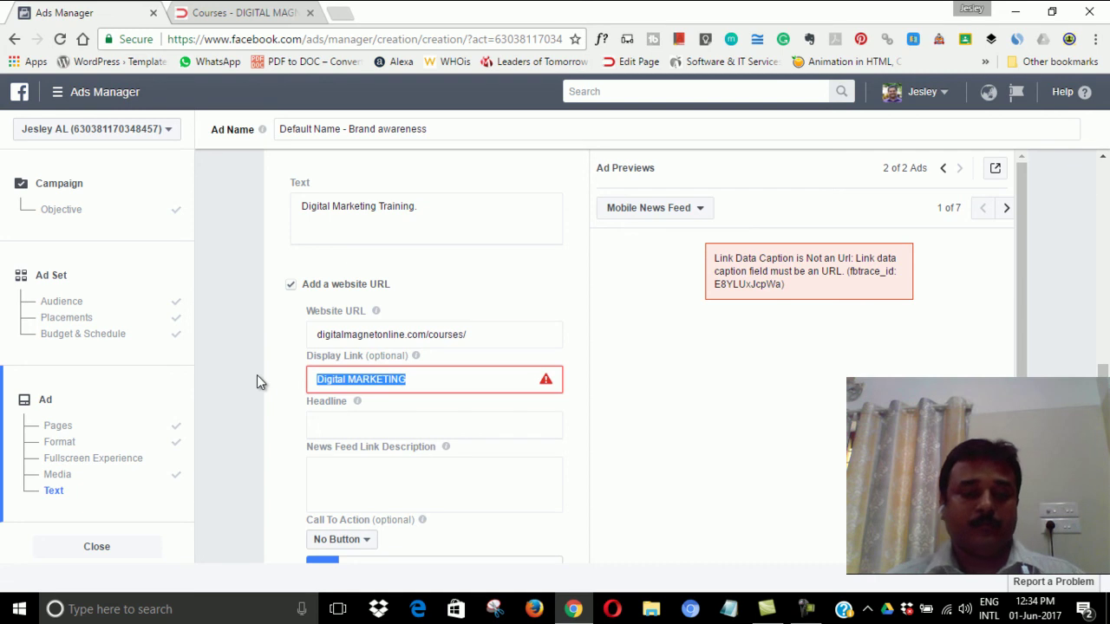
key("BackSpace")
left_click(331, 425)
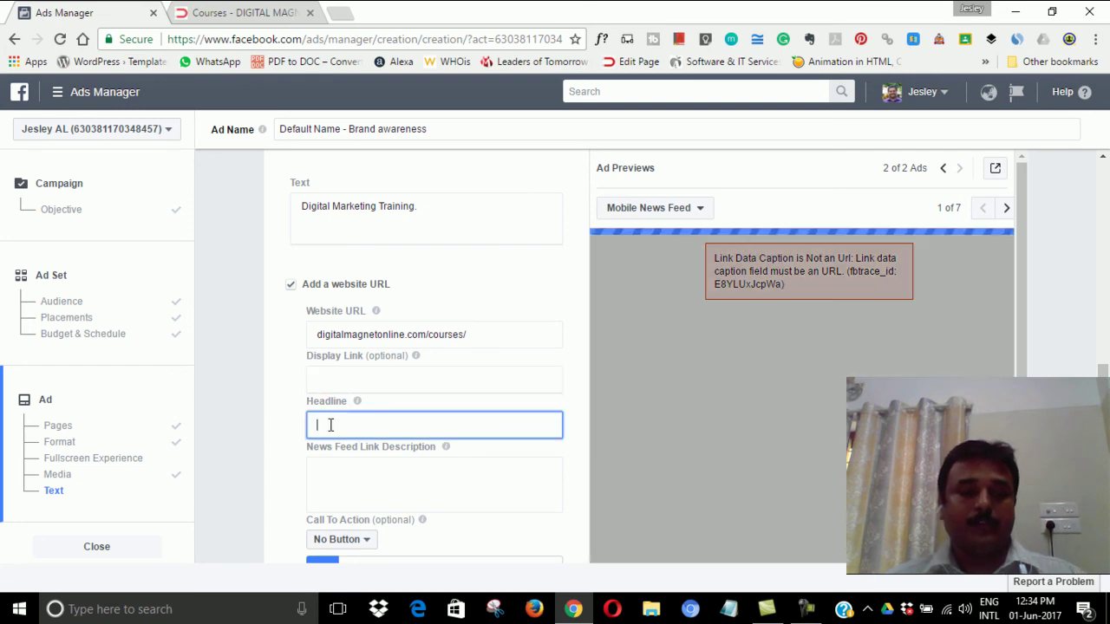
key("ctrl+v")
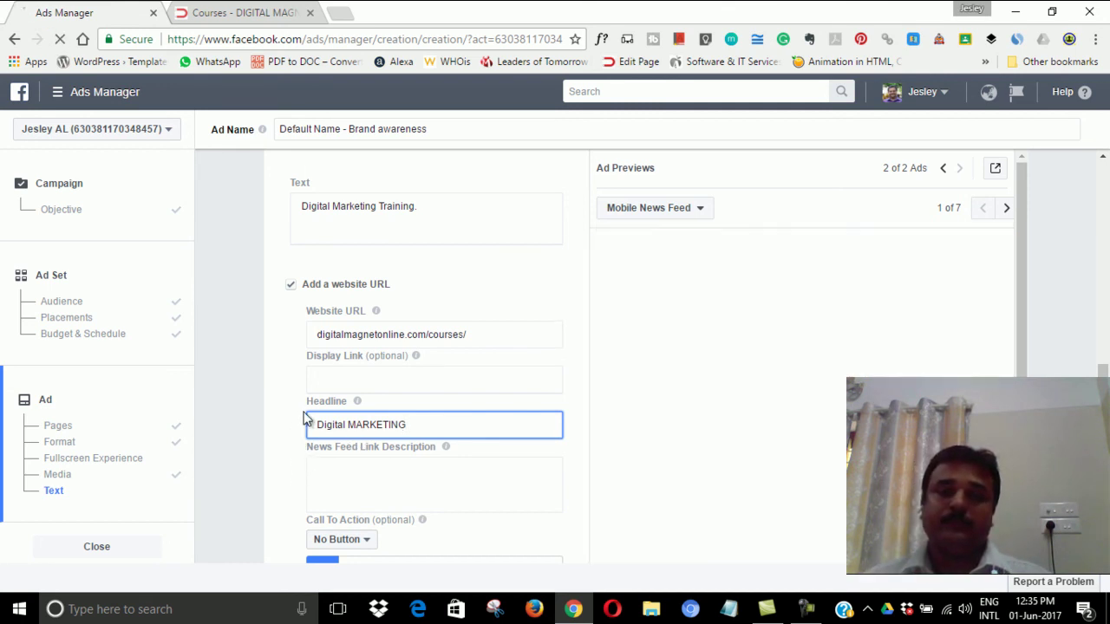
scroll(308, 420, "down", 1)
scroll(299, 407, "up", 1)
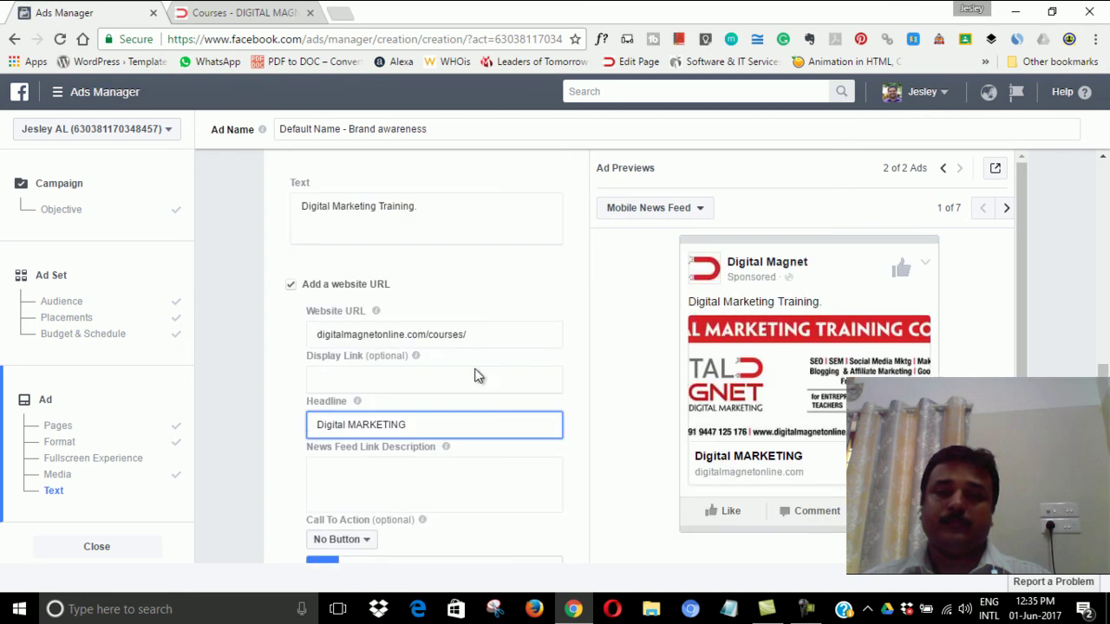
Correct the capitalisation of the ad's headline so that it reads "Digital Marketing".
key("BackSpace")
key("BackSpace")
key("BackSpace")
key("BackSpace")
key("BackSpace")
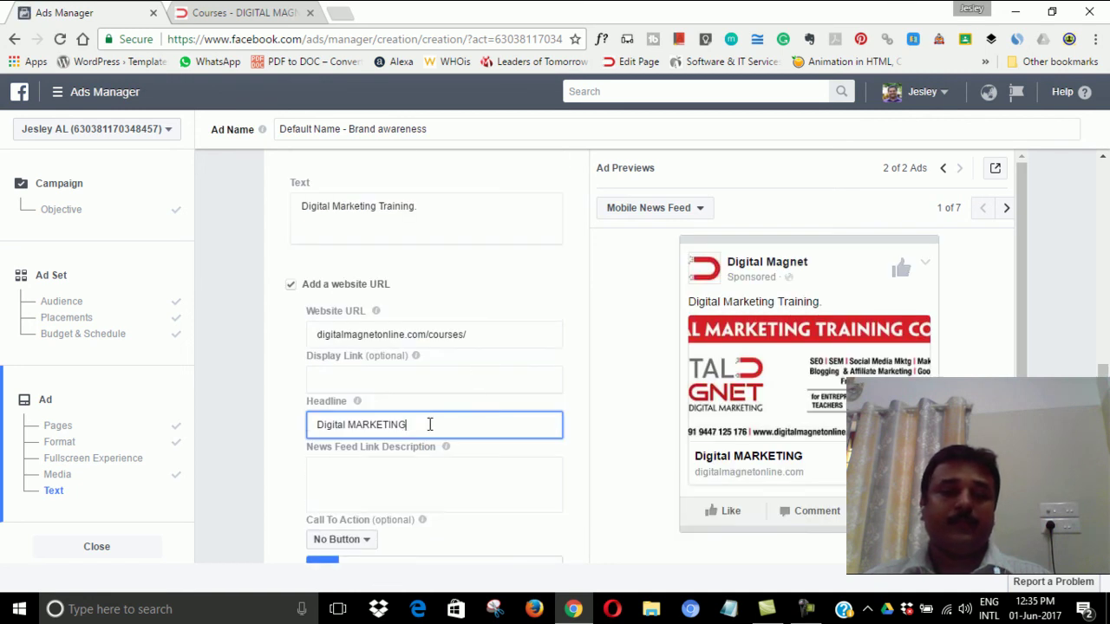
key("BackSpace")
key("BackSpace")
key("BackSpace")
type("a")
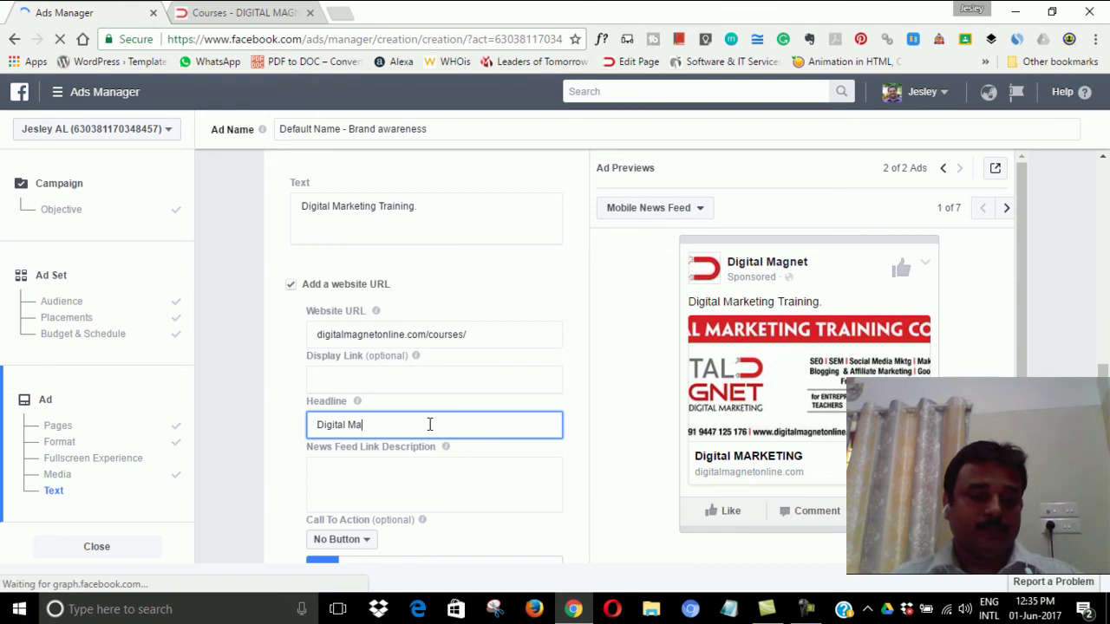
type("rketing")
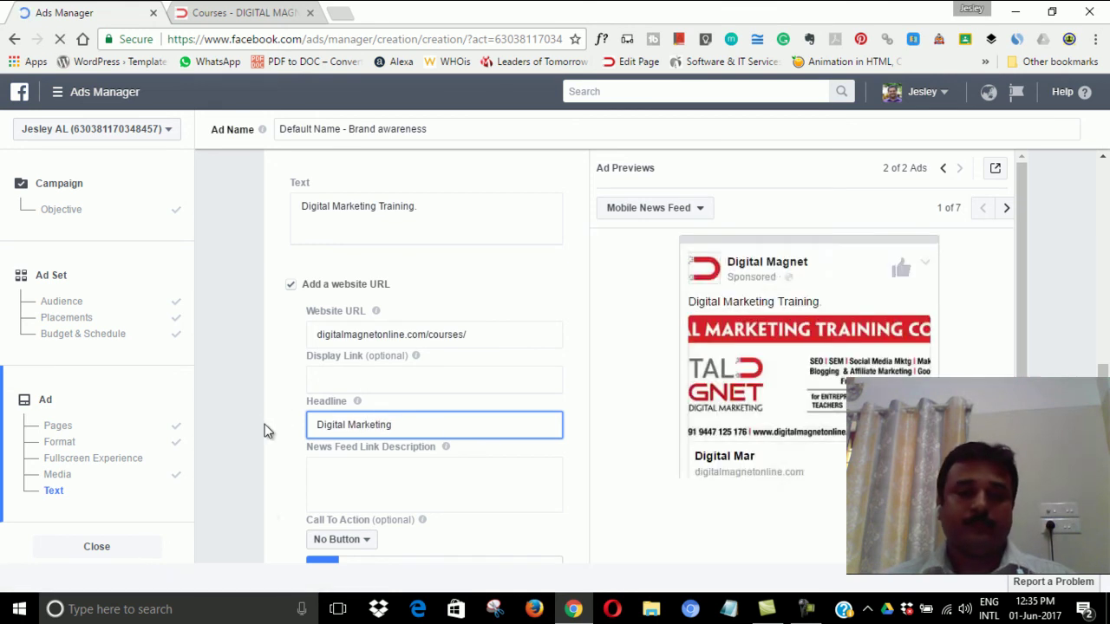
Set the ad's call to action to Learn More and place the ad order.
scroll(266, 431, "down", 1)
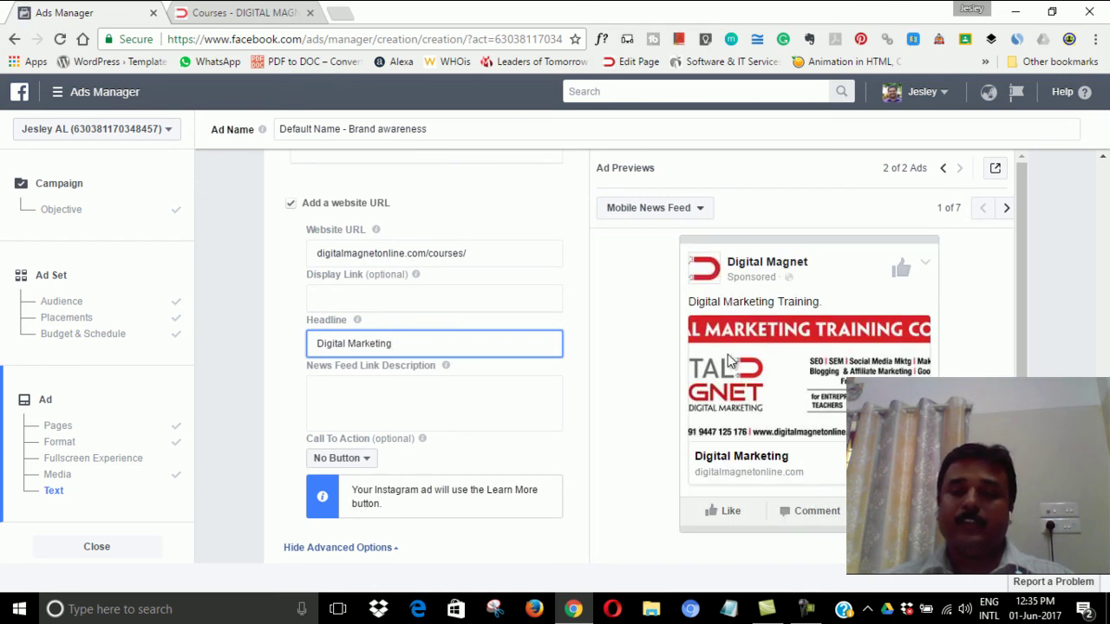
left_click(366, 460)
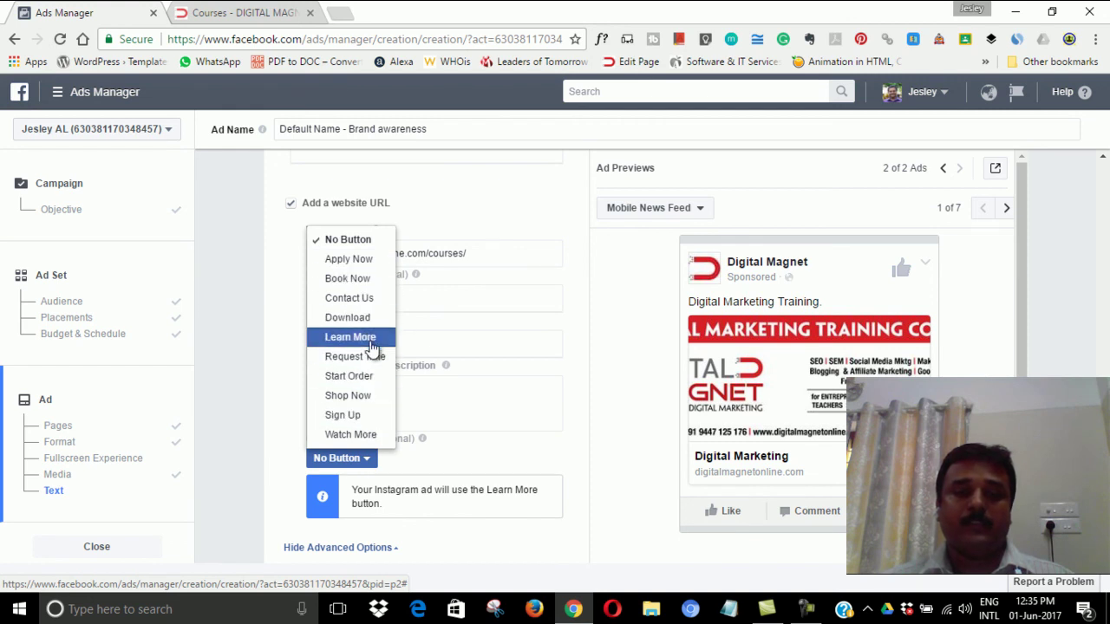
left_click(367, 337)
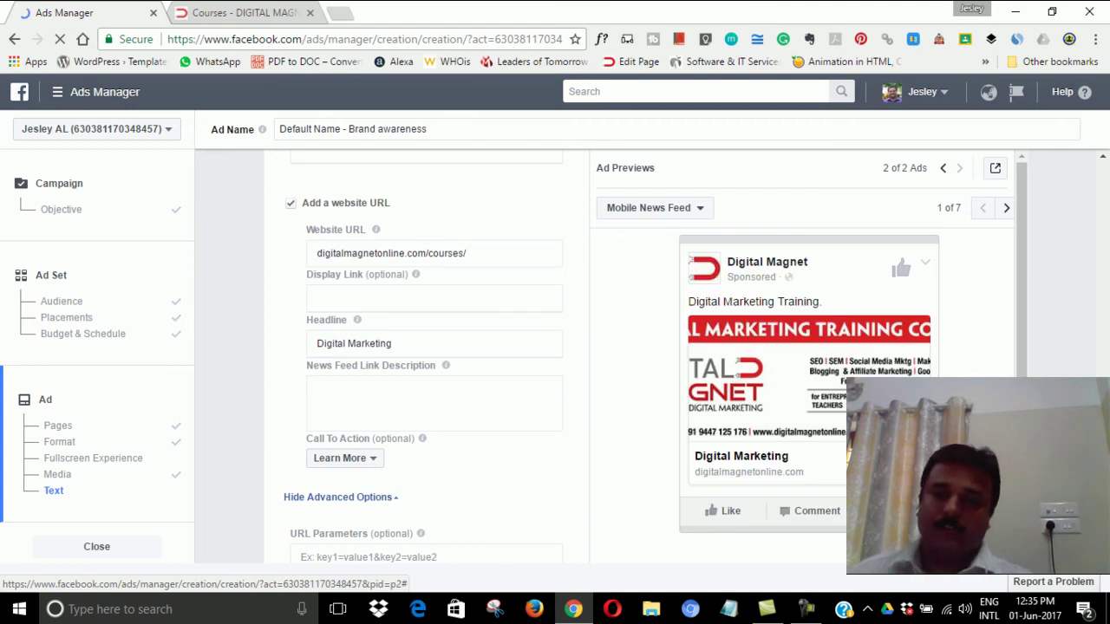
scroll(465, 447, "down", 1)
scroll(473, 459, "down", 3)
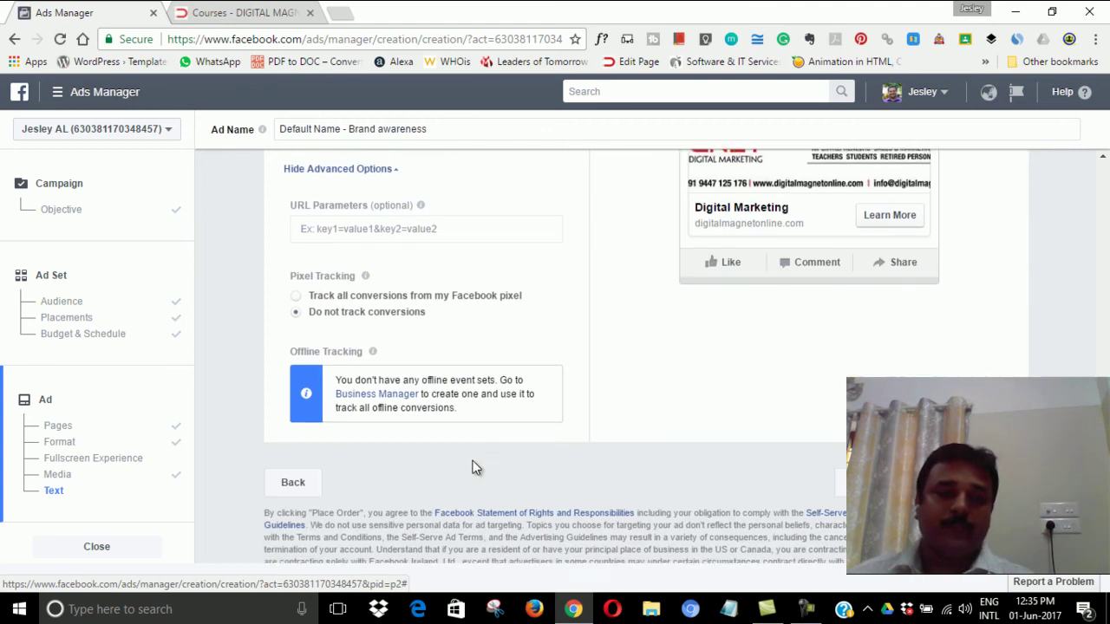
left_click(885, 465)
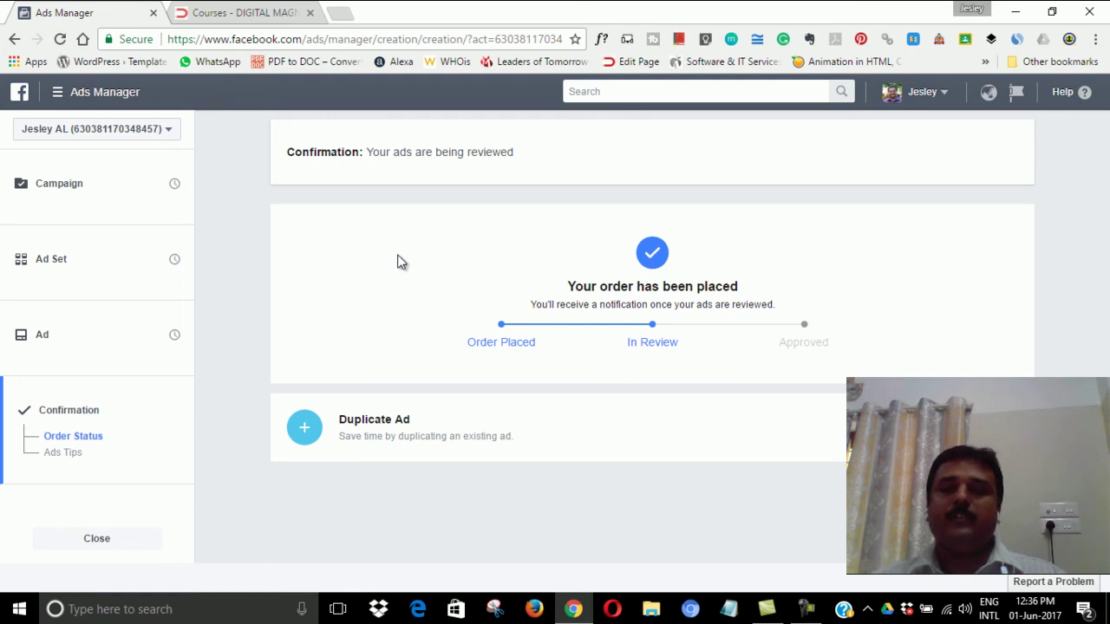
Open Billing & Payment Methods, examine the Credit Card, NetBanking and Paytm Wallet options for adding money, and leave without paying.
left_click(57, 91)
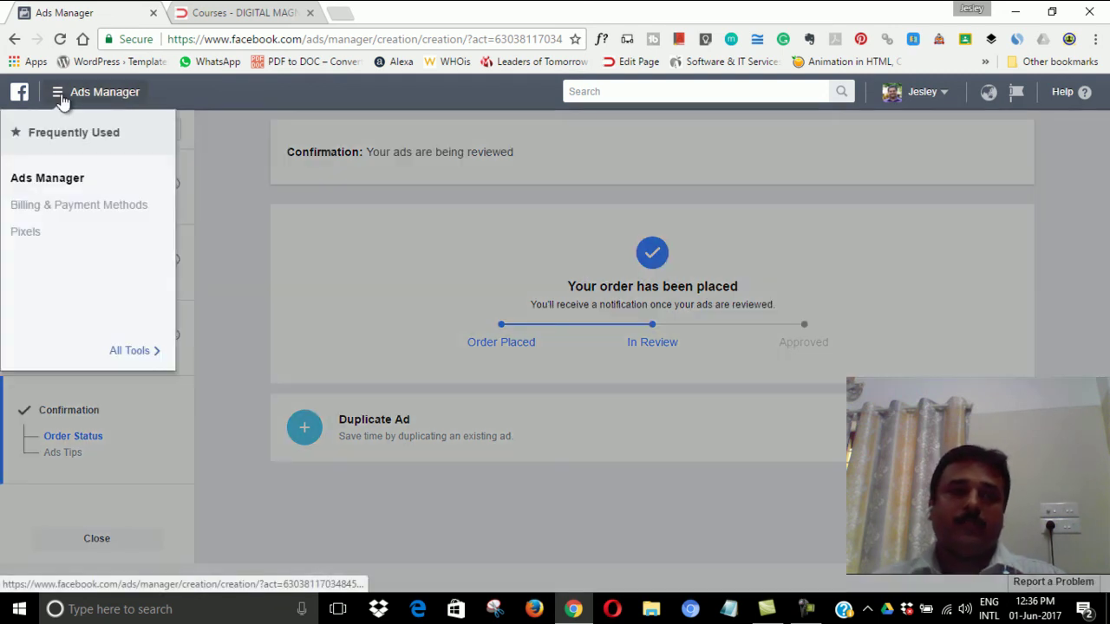
left_click(66, 205)
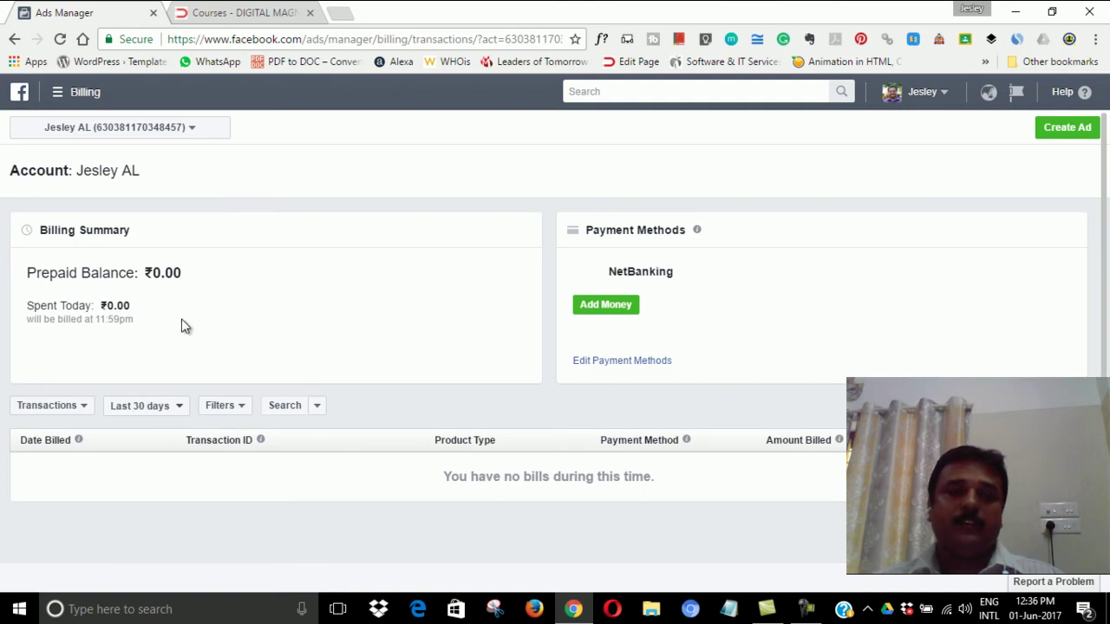
left_click(587, 312)
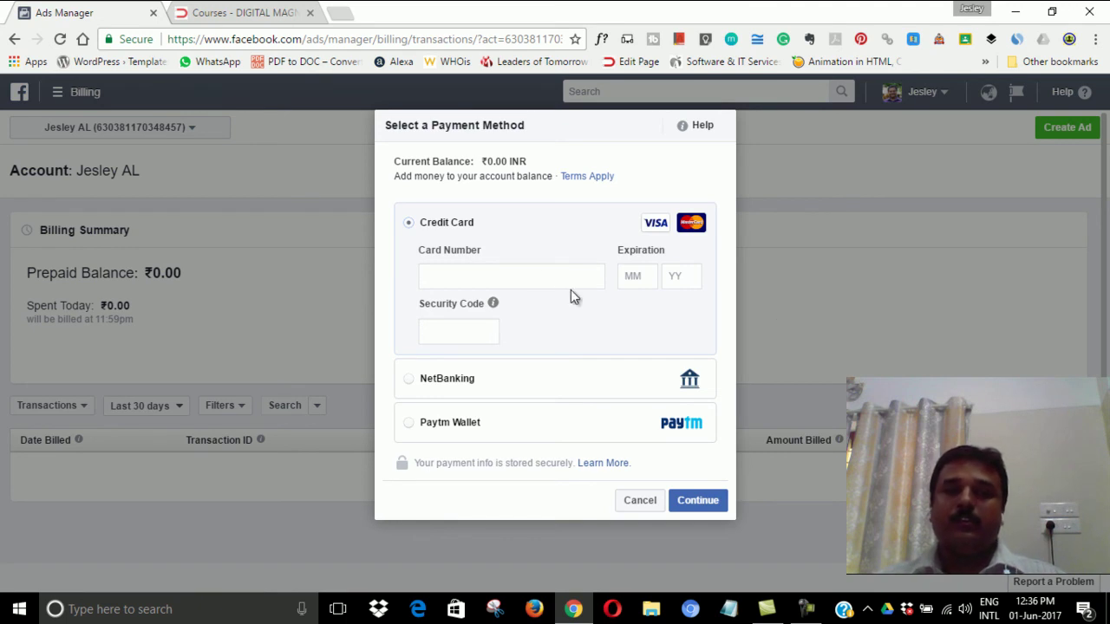
left_click(468, 384)
left_click(469, 319)
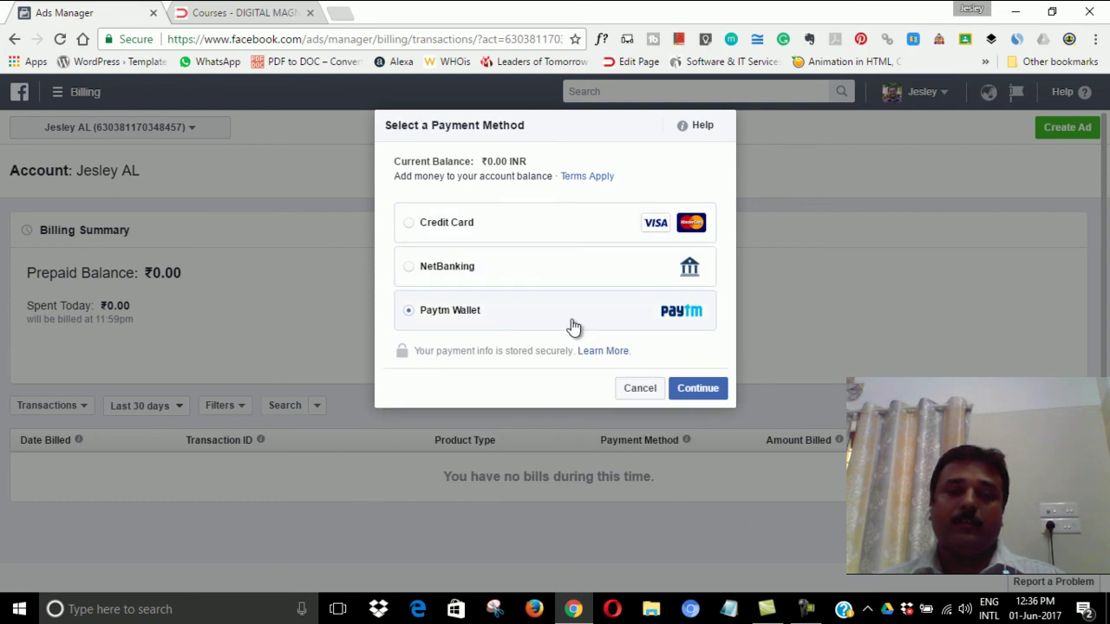
left_click(473, 267)
left_click(704, 388)
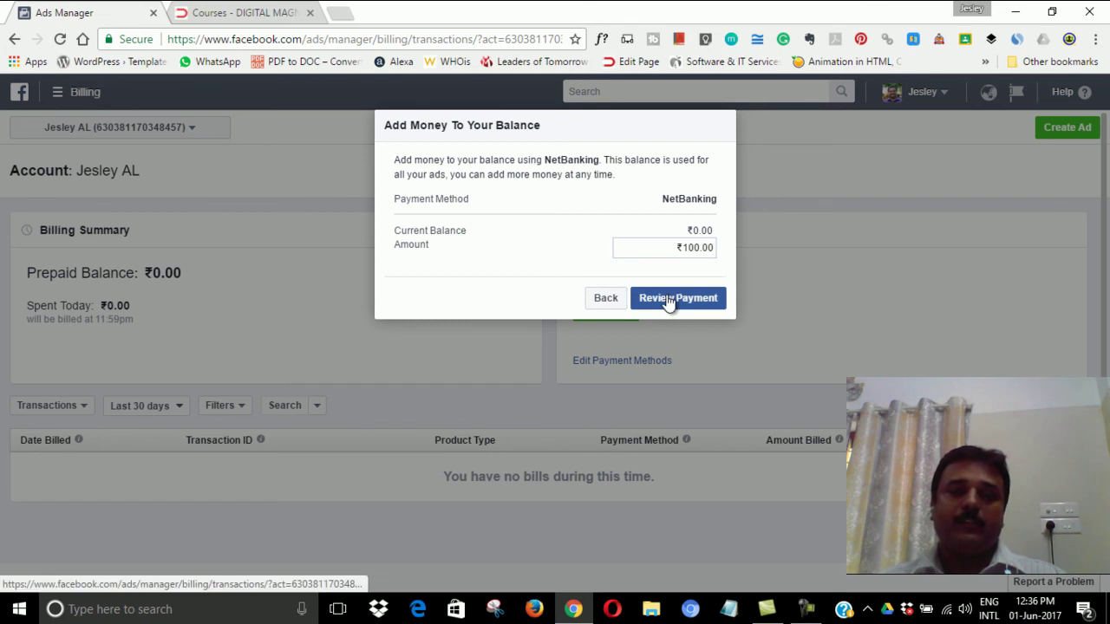
left_click(607, 304)
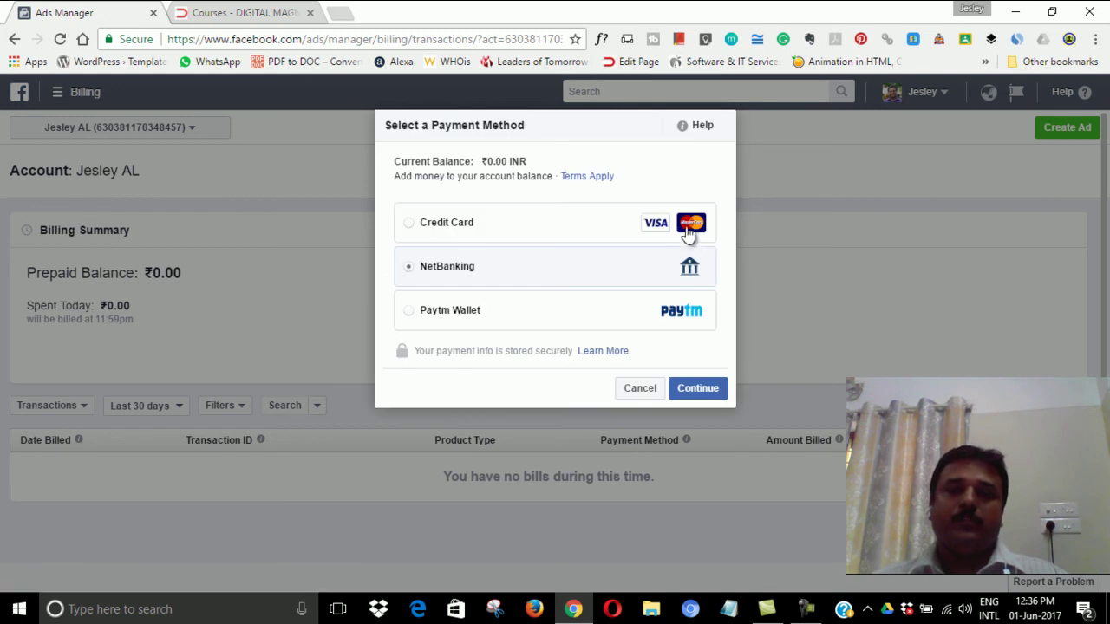
left_click(640, 389)
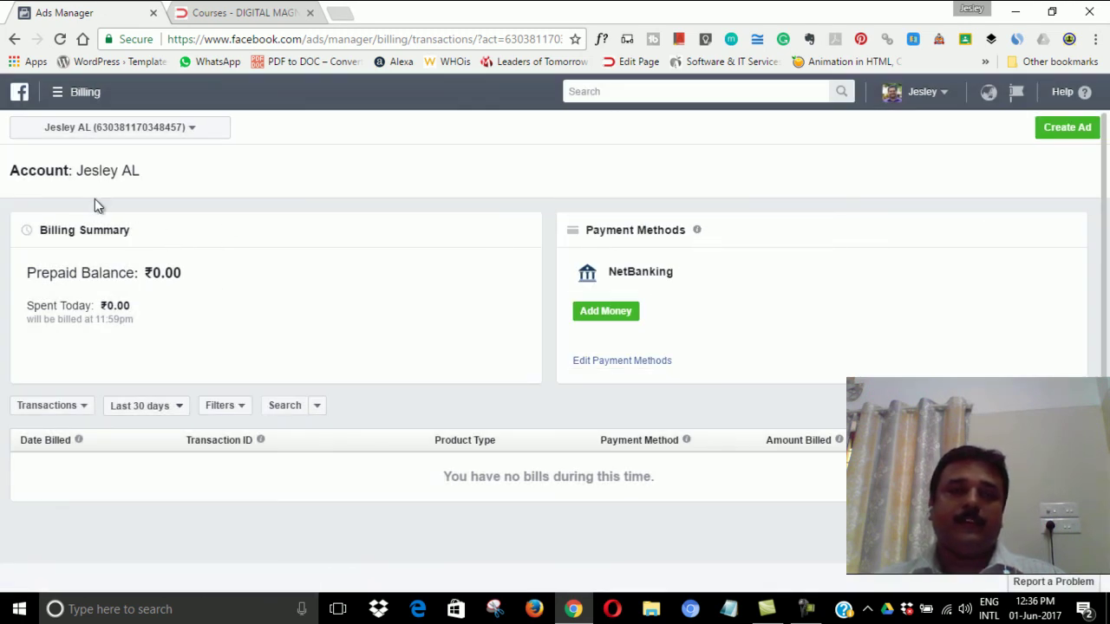
Return to the Ads Manager campaign list at facebook.com/ads/manager.
left_click(21, 93)
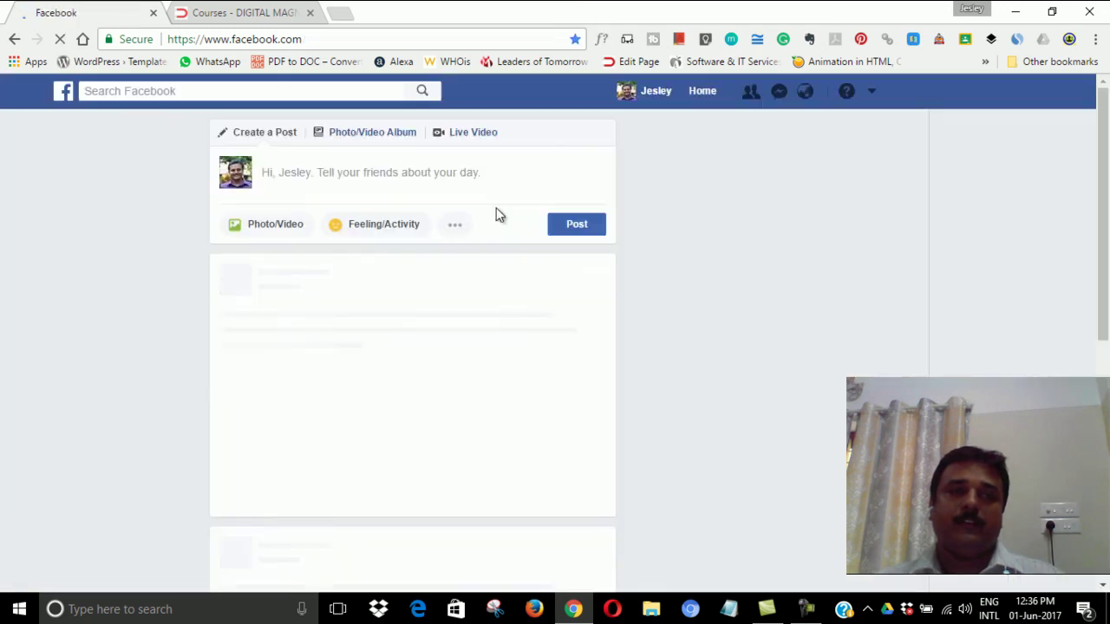
left_click(352, 38)
left_click(353, 38)
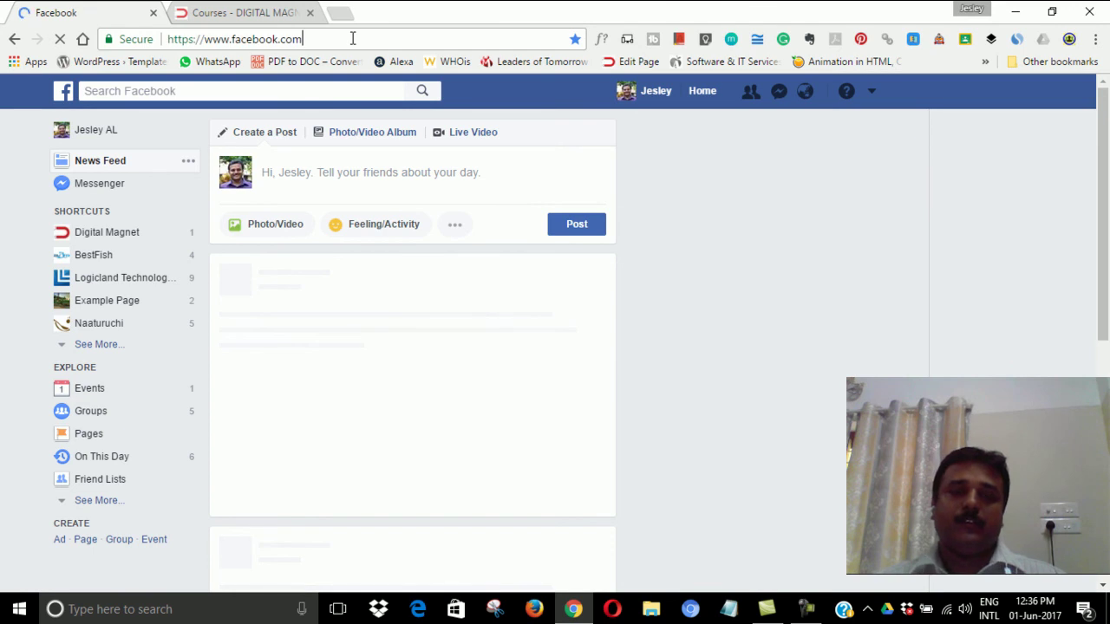
type("/ad")
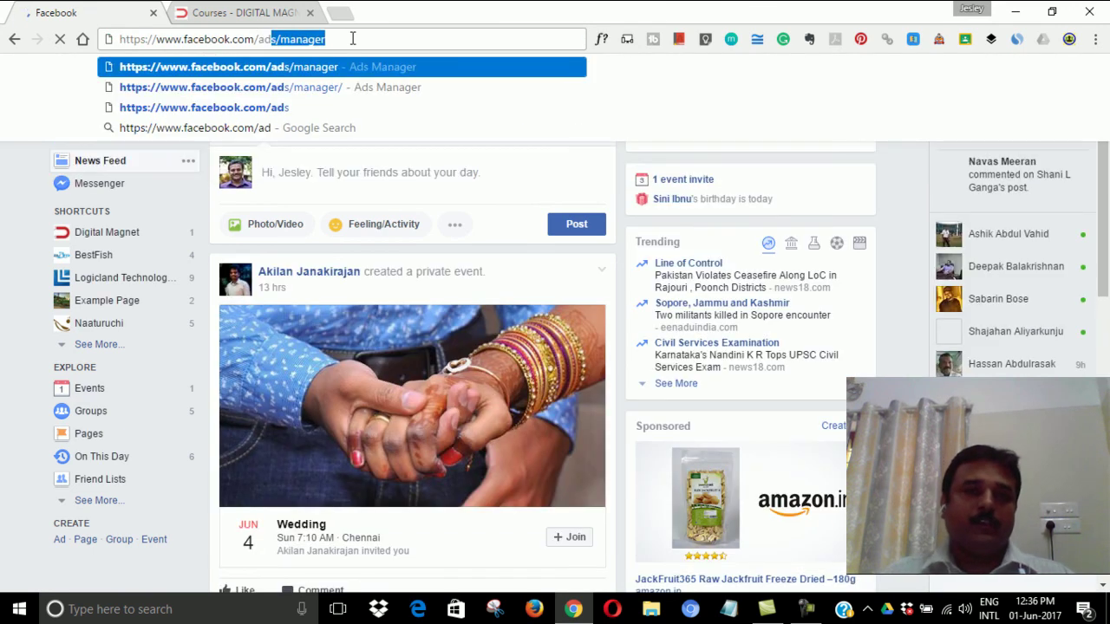
key("Return")
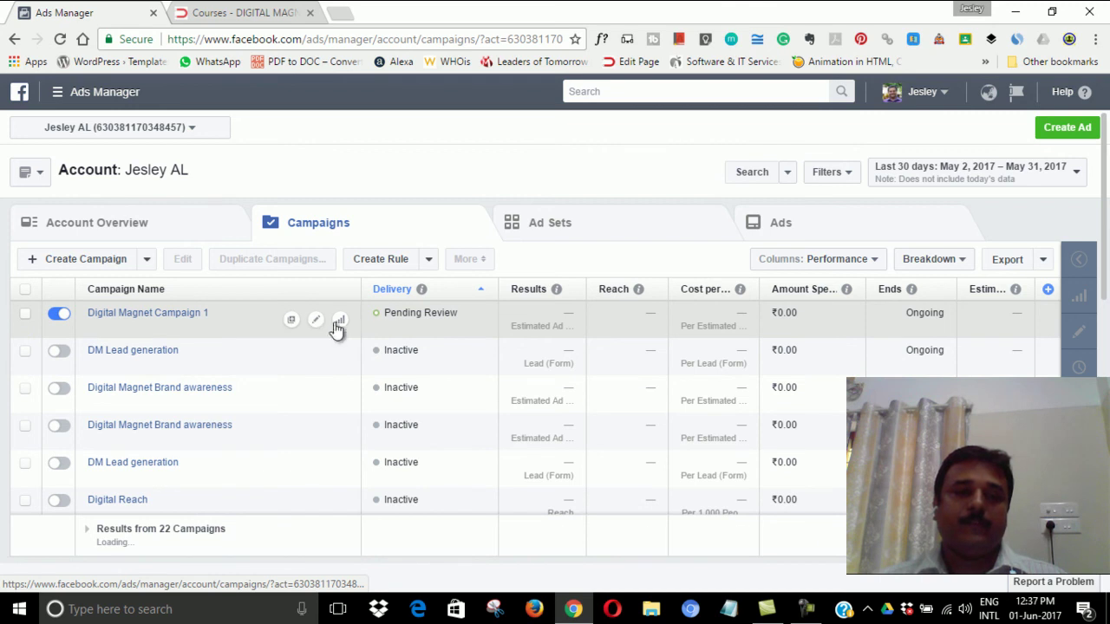
View the charts for Digital Magnet Campaign 1 and the ad account overview.
left_click(340, 320)
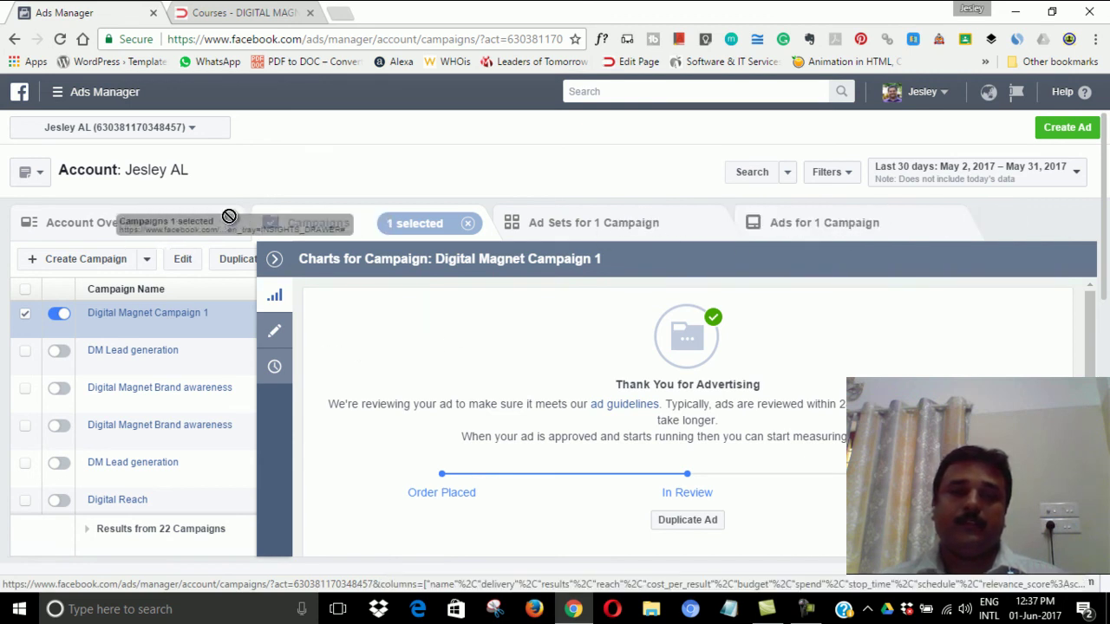
key("ctrl+a")
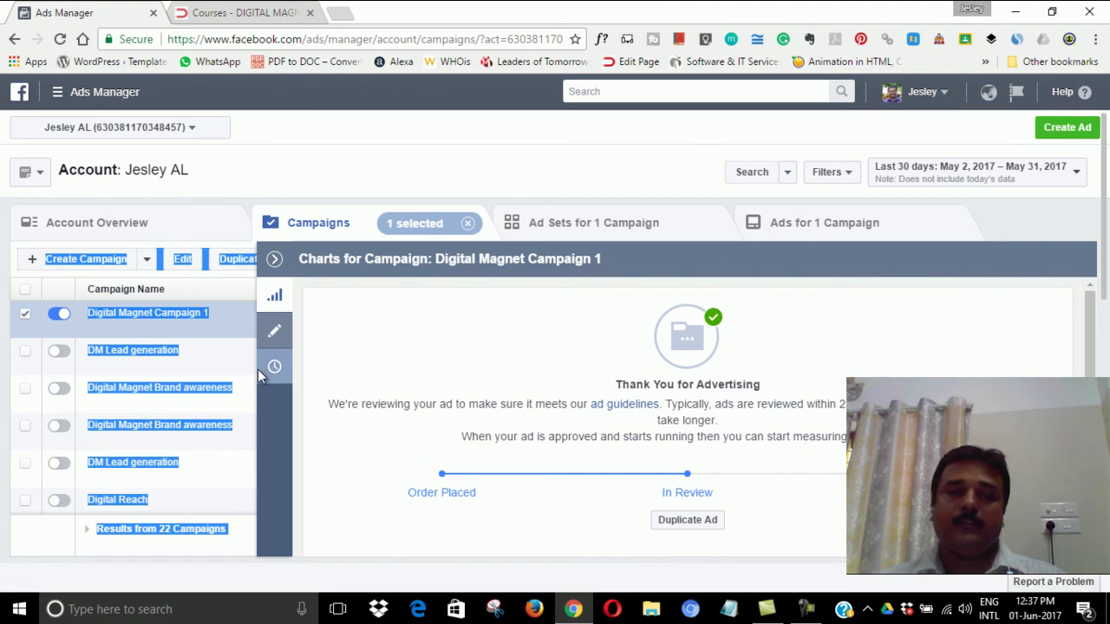
left_click(220, 232)
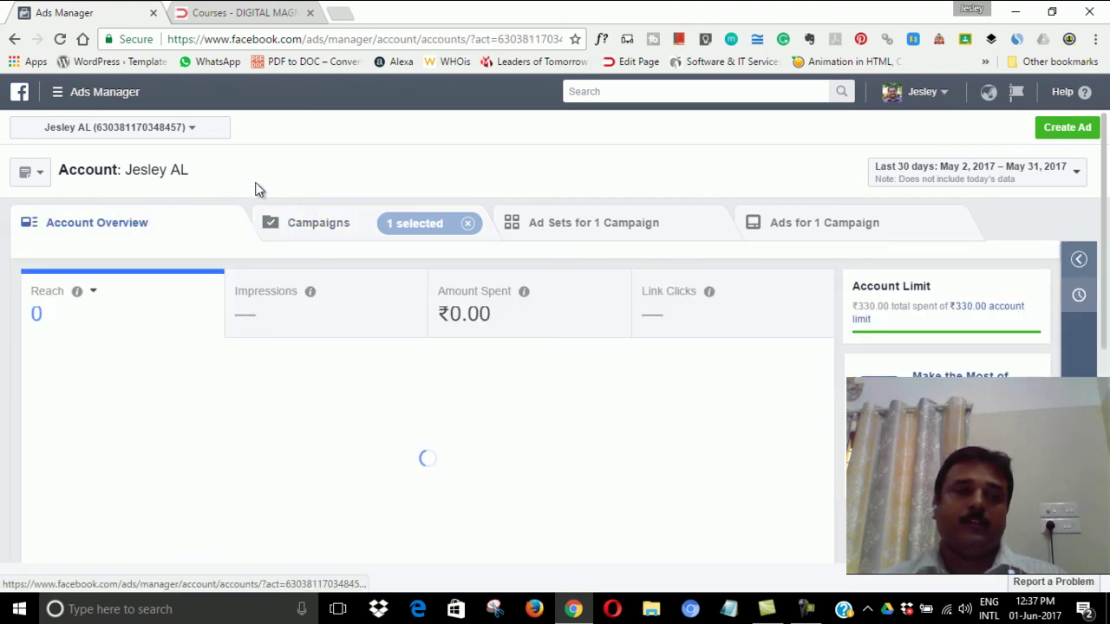
Open the Digital Magnet page's Insights and examine the page summary for the last 7 days.
left_click(19, 92)
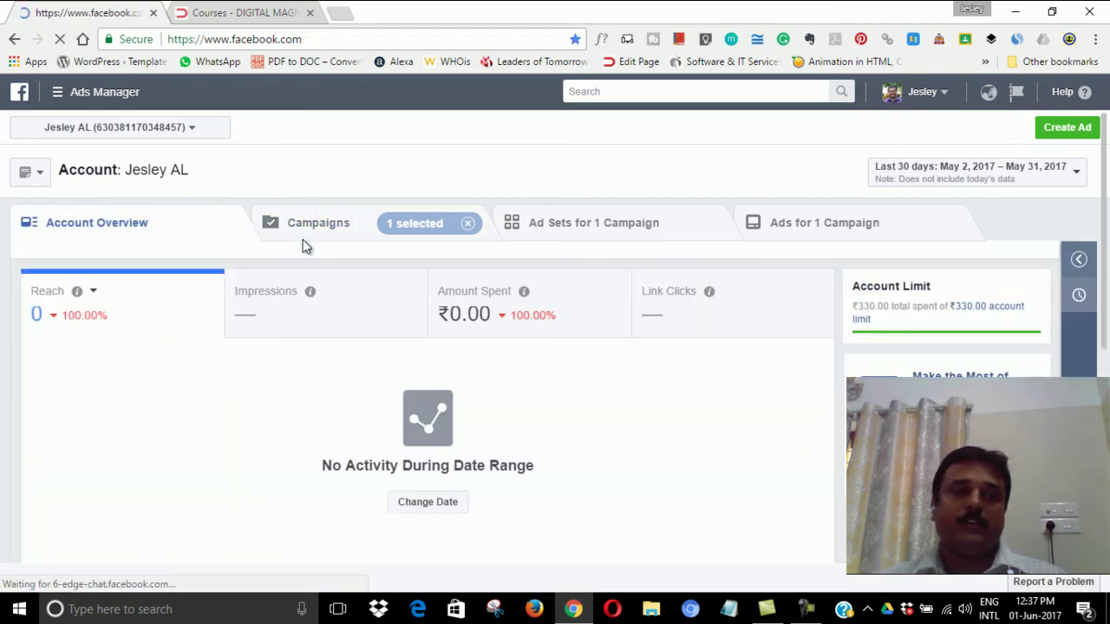
left_click(117, 238)
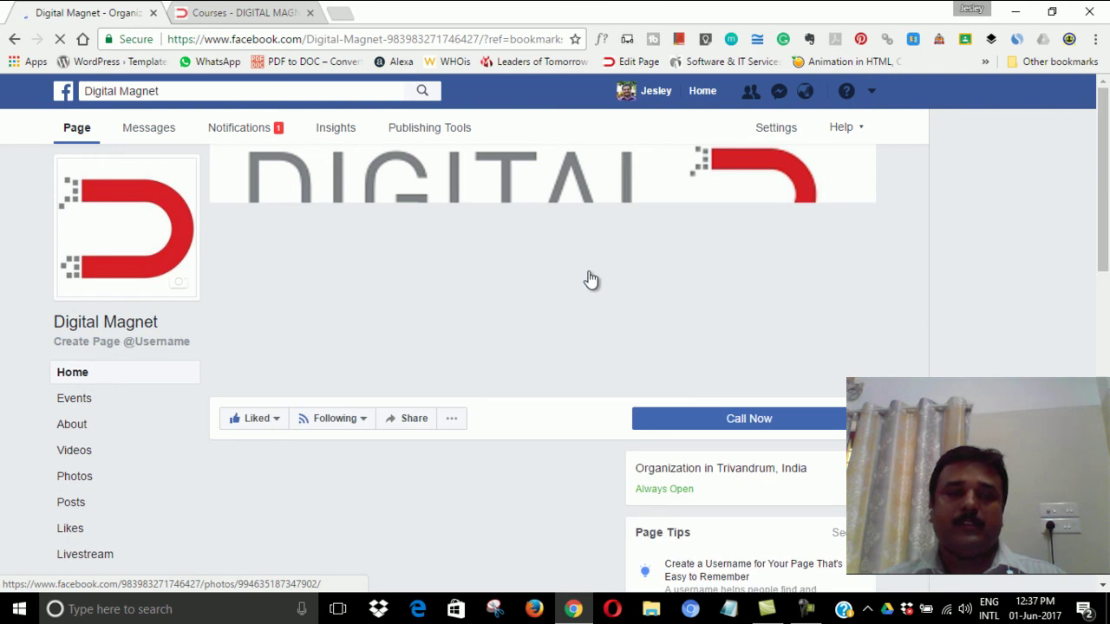
scroll(477, 264, "down", 4)
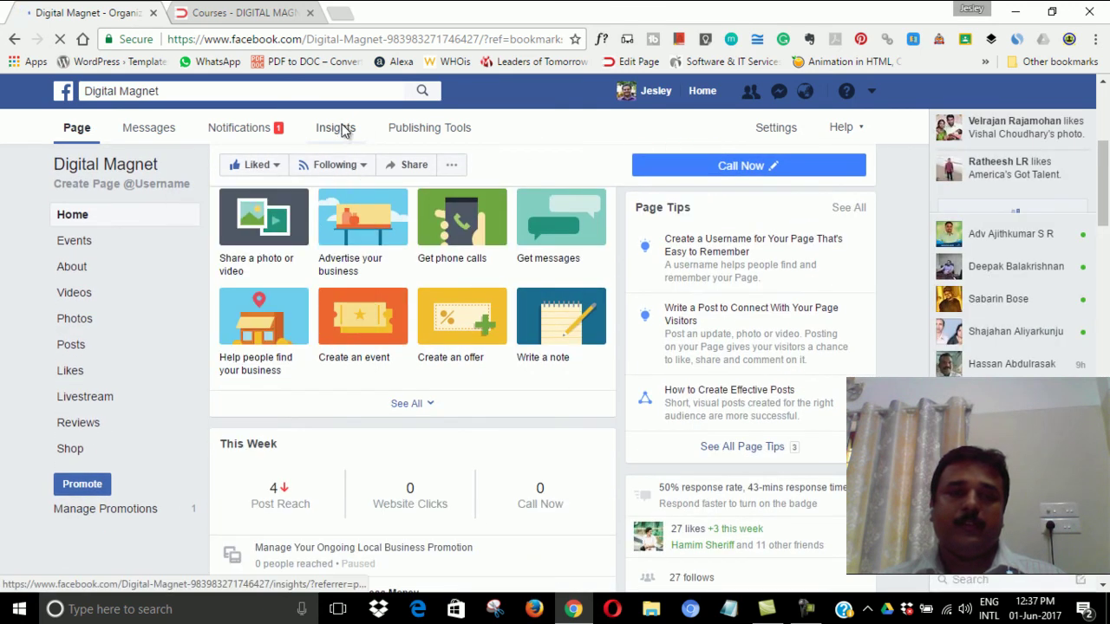
left_click(346, 130)
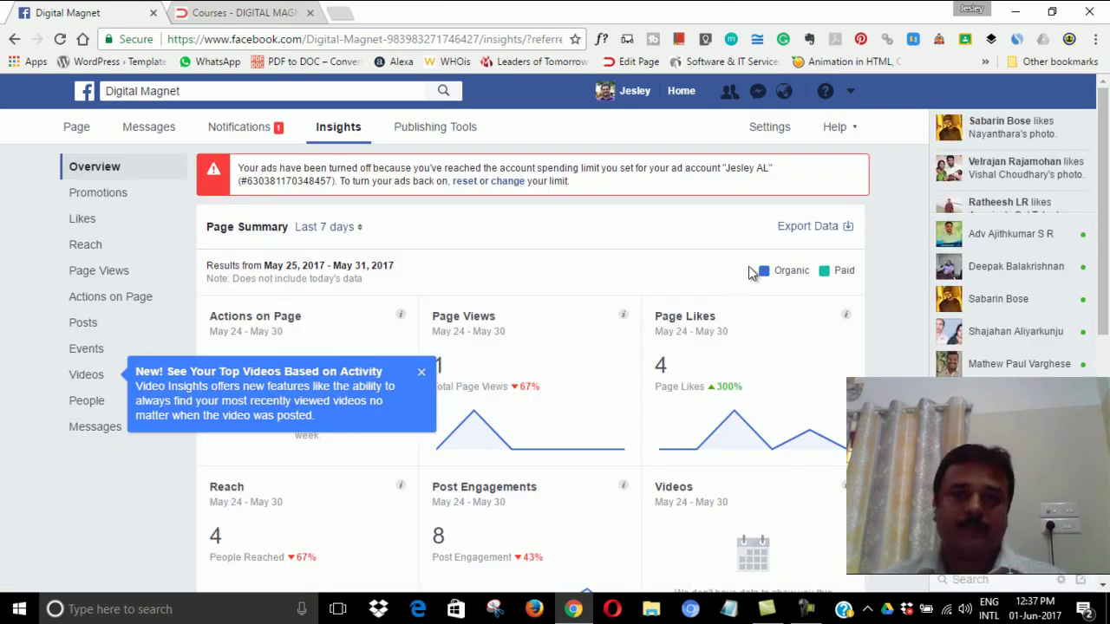
scroll(642, 313, "down", 1)
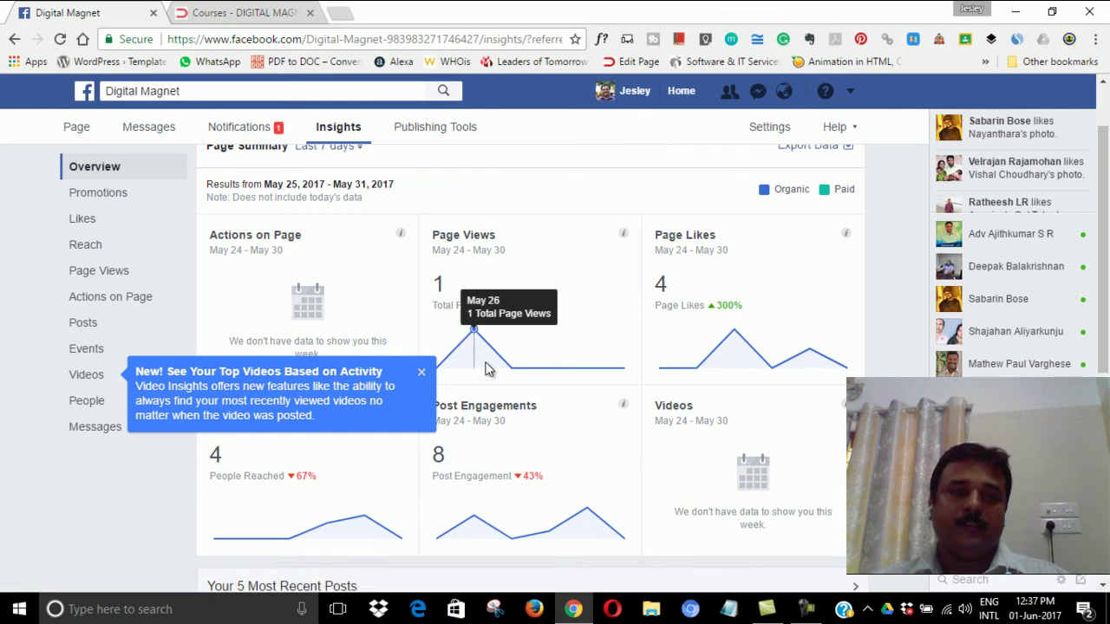
scroll(527, 360, "up", 1)
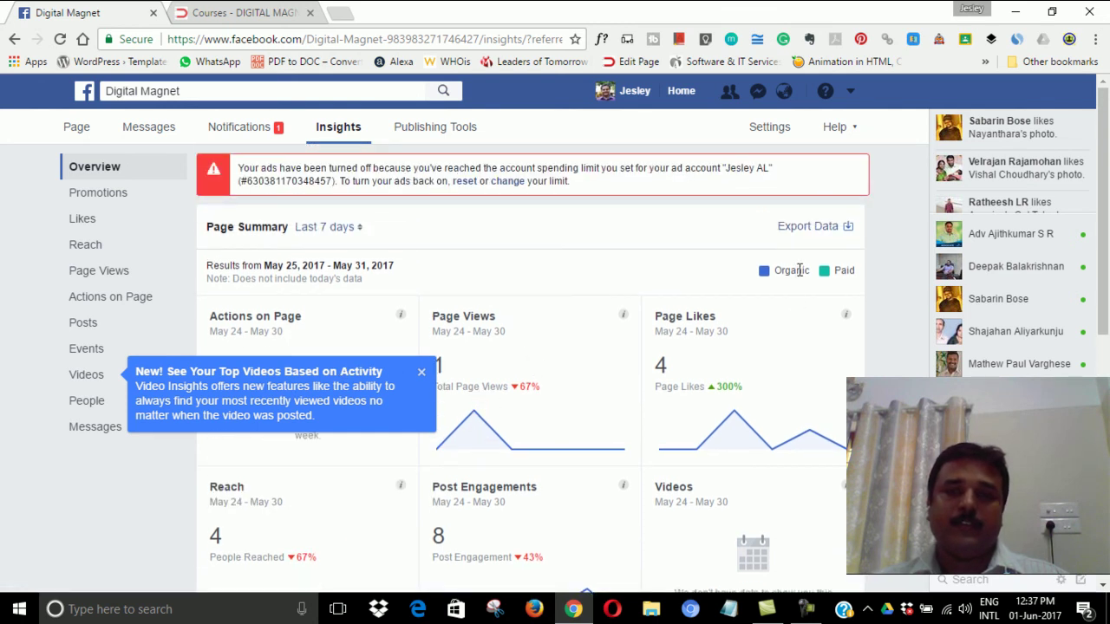
Dismiss the Top Videos notice and examine the reach and engagement of the page's five most recent posts in the Insights overview.
left_click(422, 373)
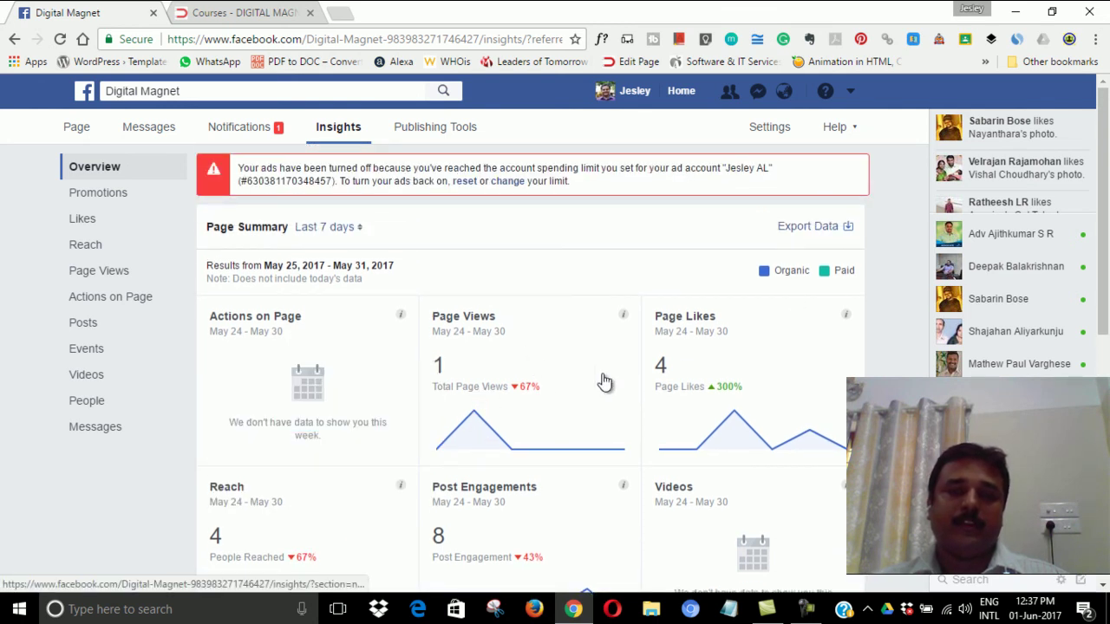
scroll(751, 372, "down", 2)
scroll(754, 373, "down", 3)
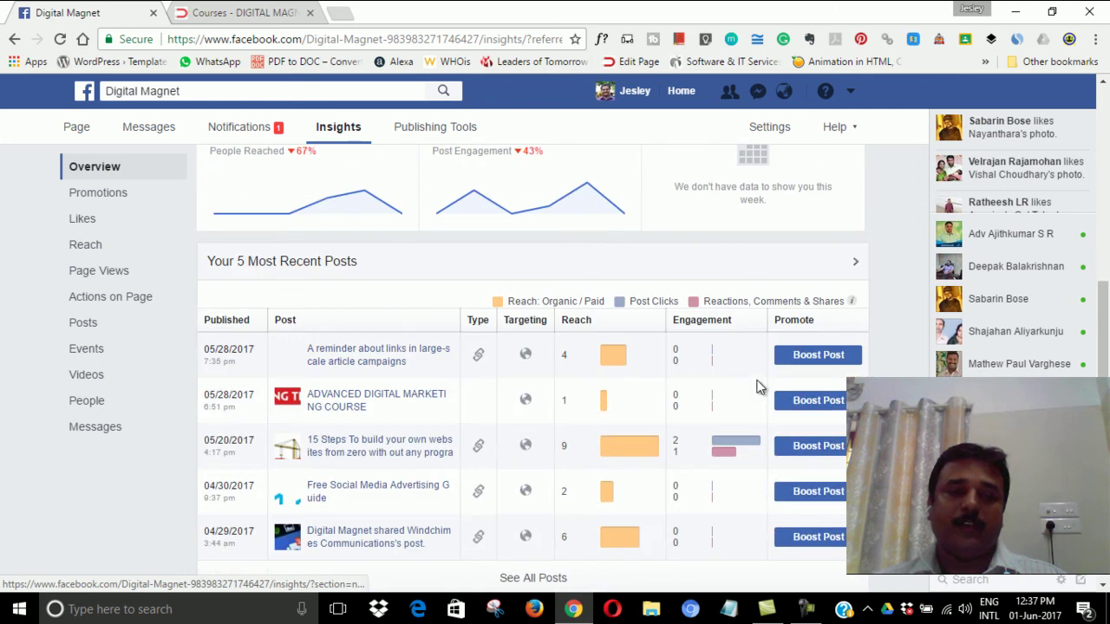
scroll(265, 365, "down", 2)
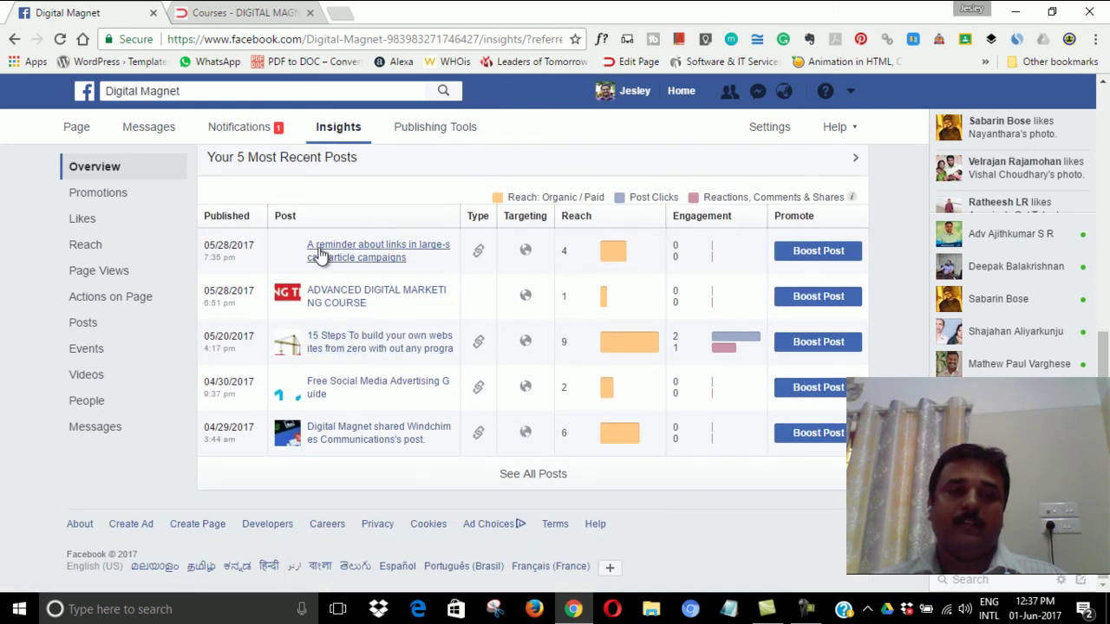
mouse_move(606, 258)
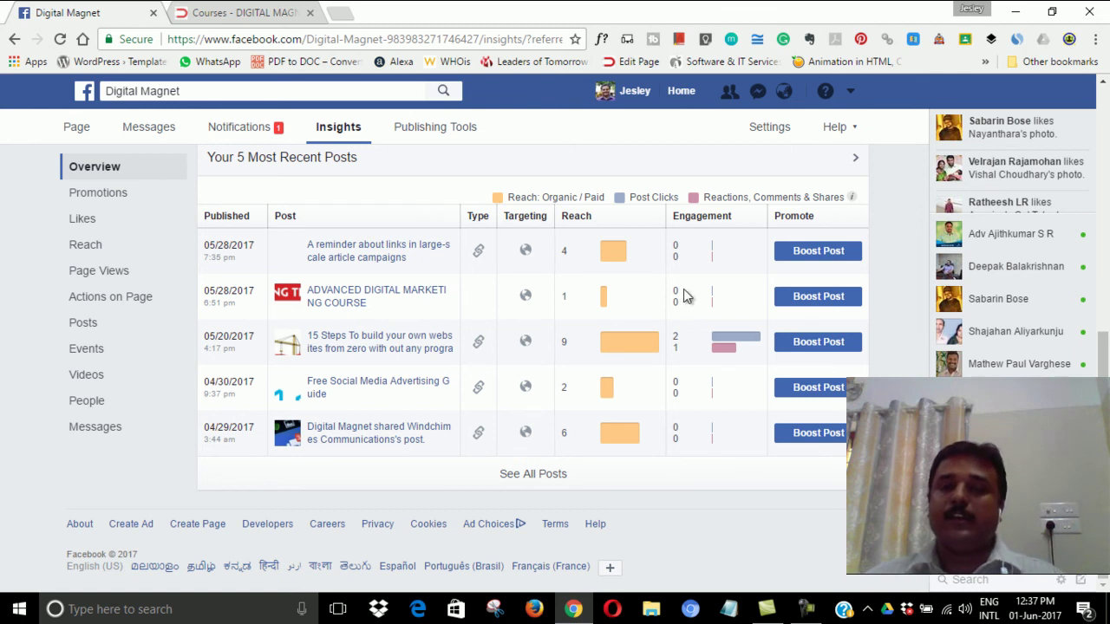
scroll(141, 347, "up", 3)
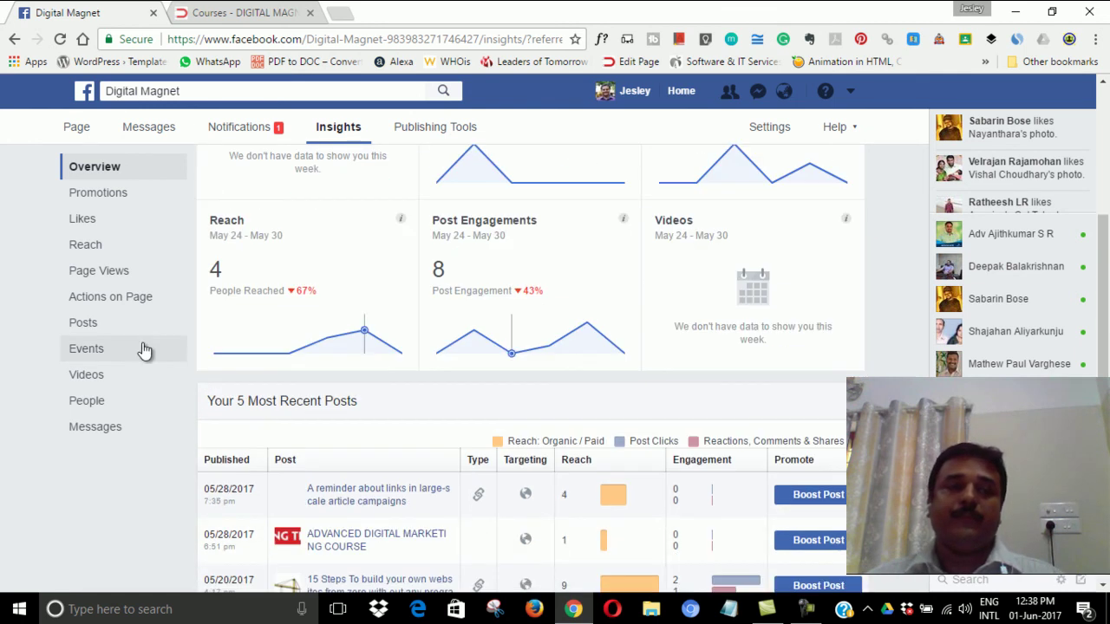
scroll(483, 355, "down", 3)
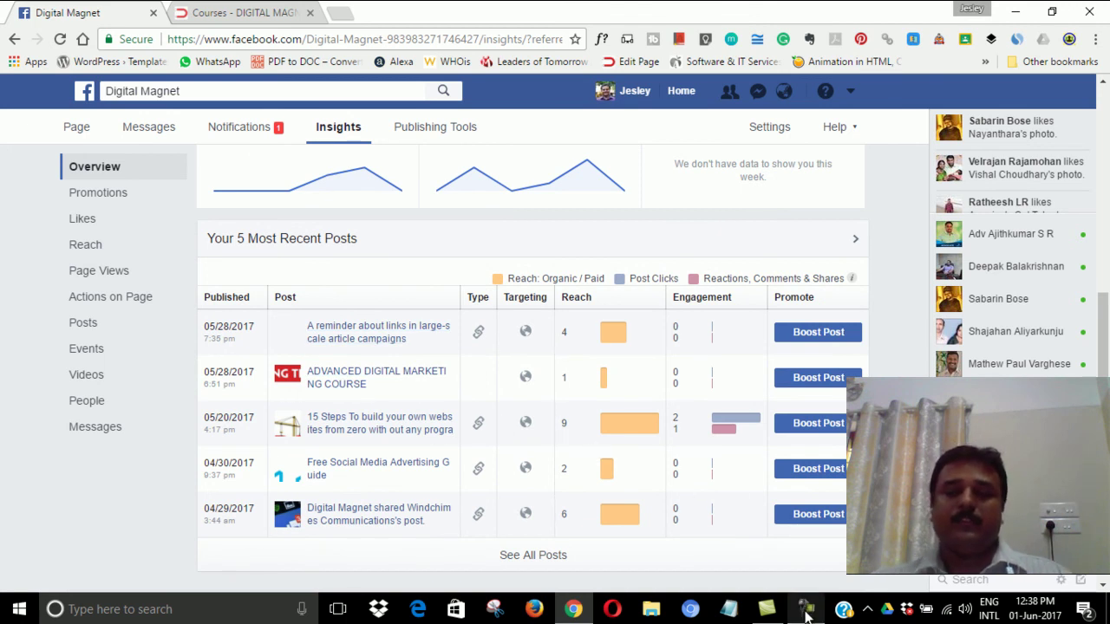
mouse_move(806, 609)
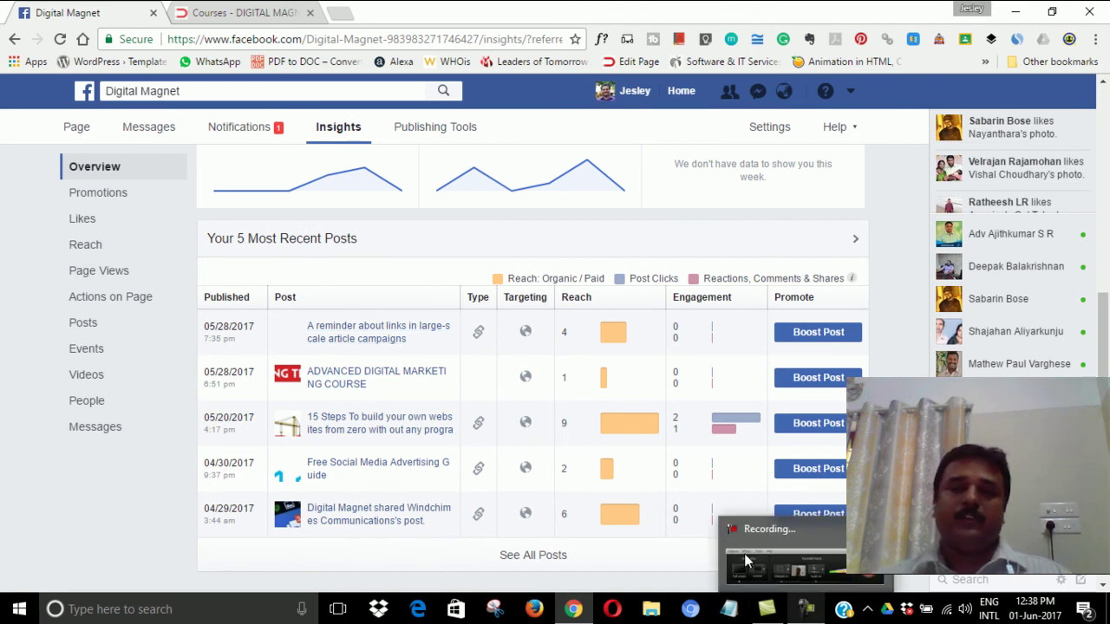
left_click(811, 611)
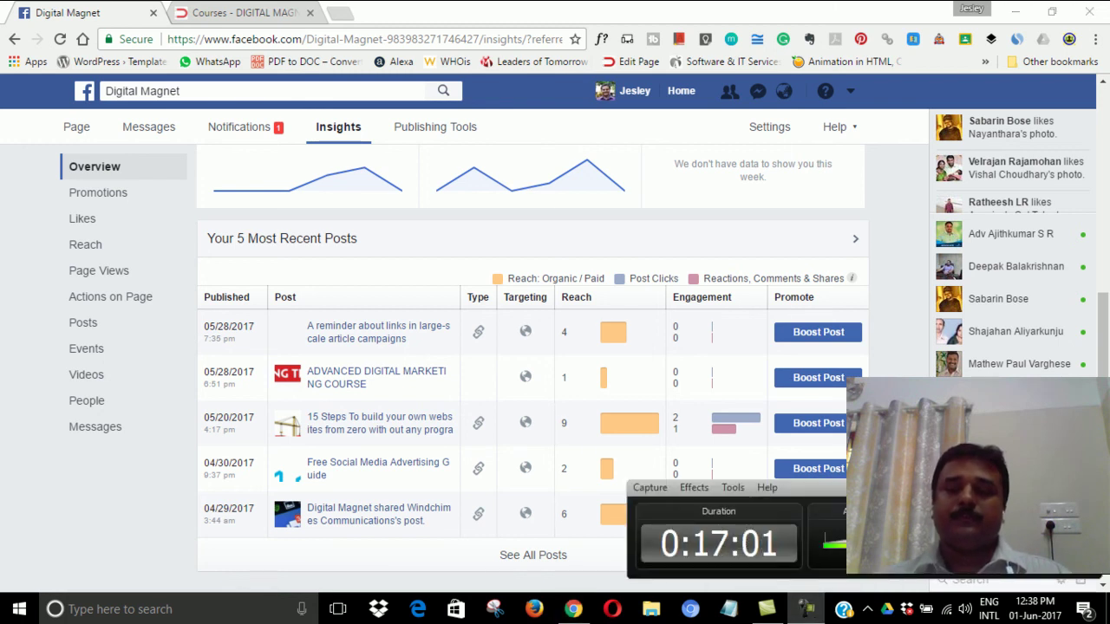